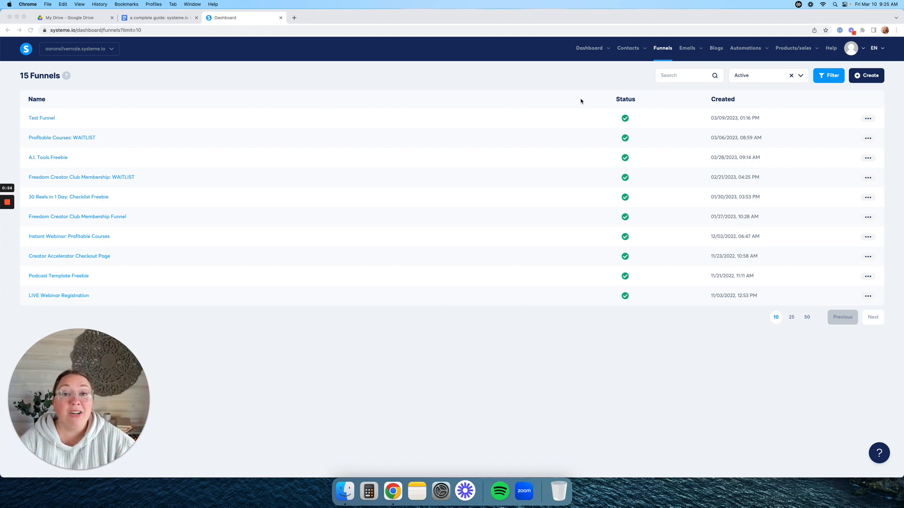
- Go to the Blogs page, which lists Freedom Creator, and open the Create blog form
click(723, 57)
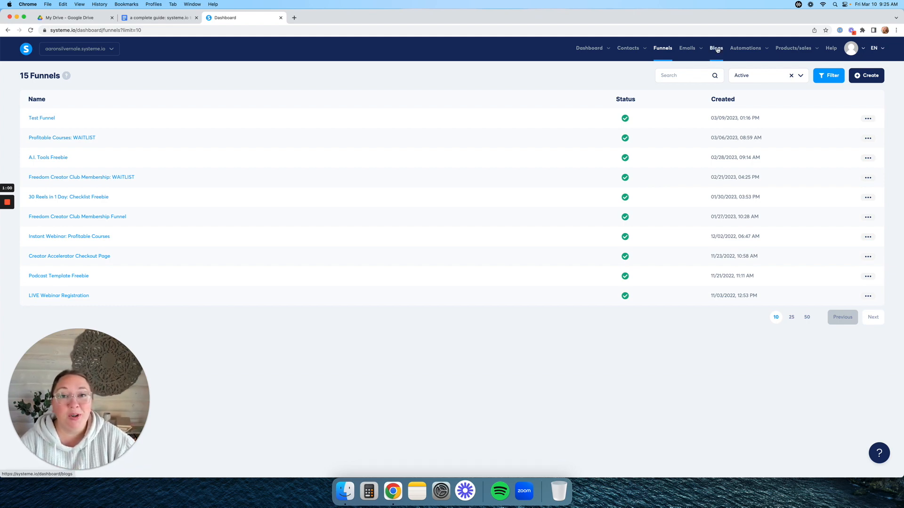
click(717, 49)
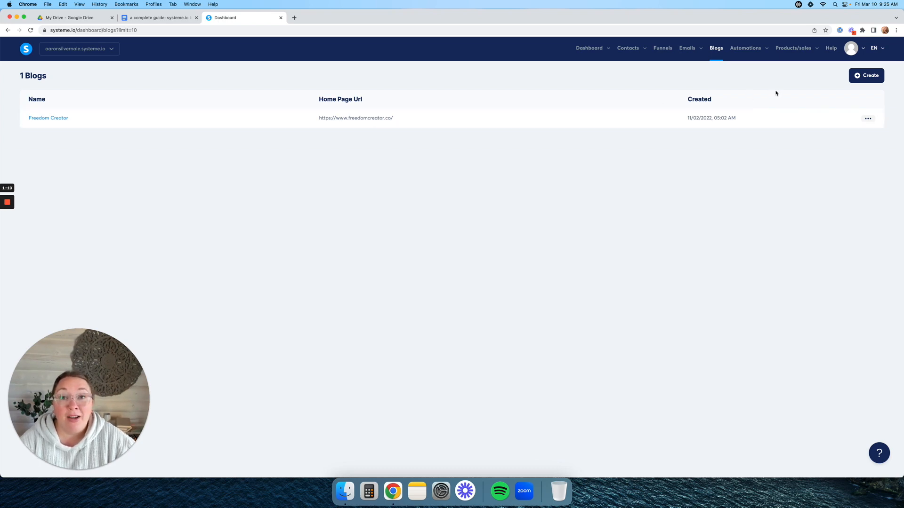
click(868, 78)
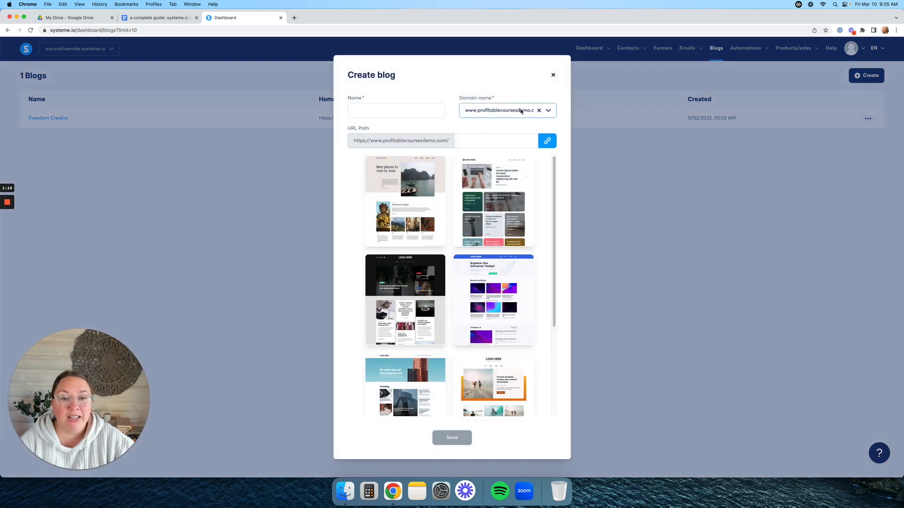
- Create the blog 'Freedom Creator Test' on profitablecoursesdemo.com using the first template, and save it
click(549, 112)
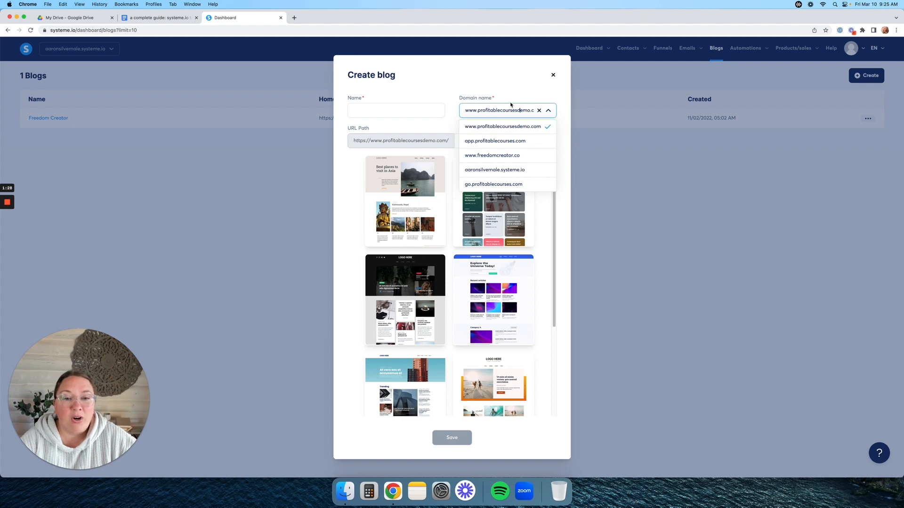
click(510, 128)
click(400, 113)
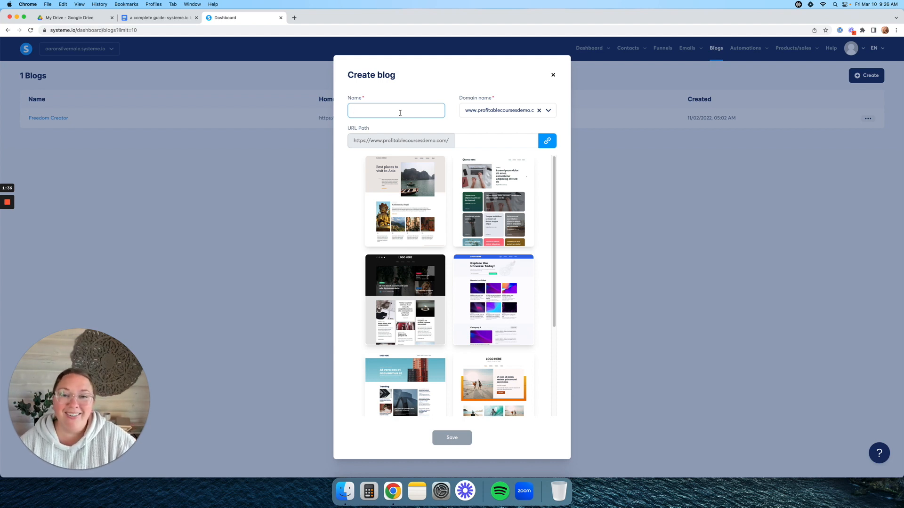
text(ree)
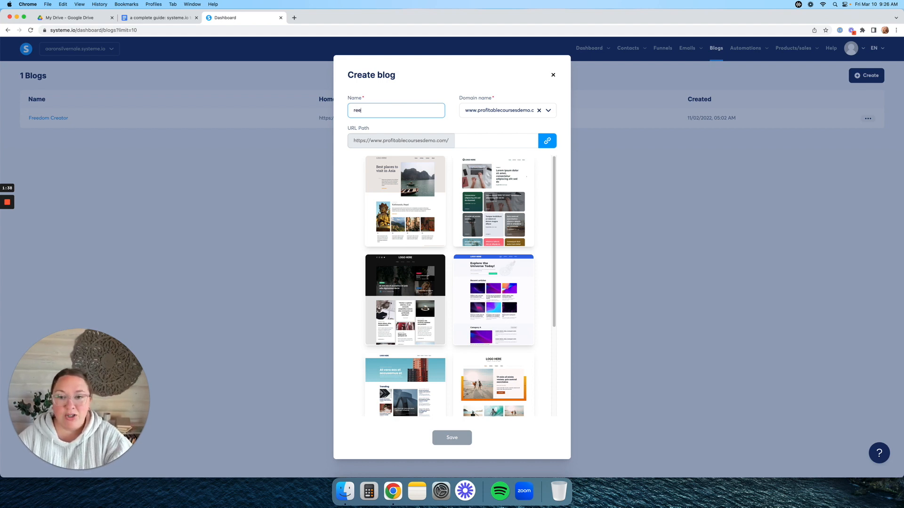
text(edom Creator Test)
mouse_move(493, 204)
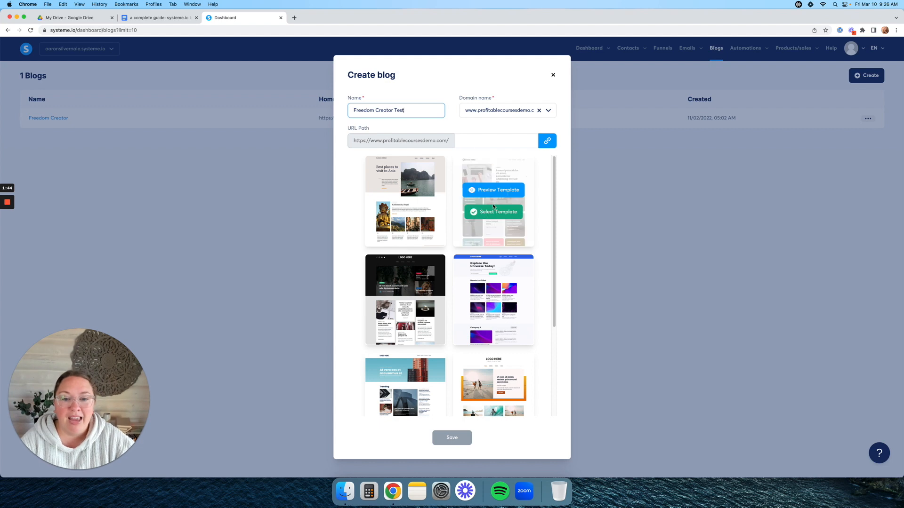
scroll(493, 205, down, 1)
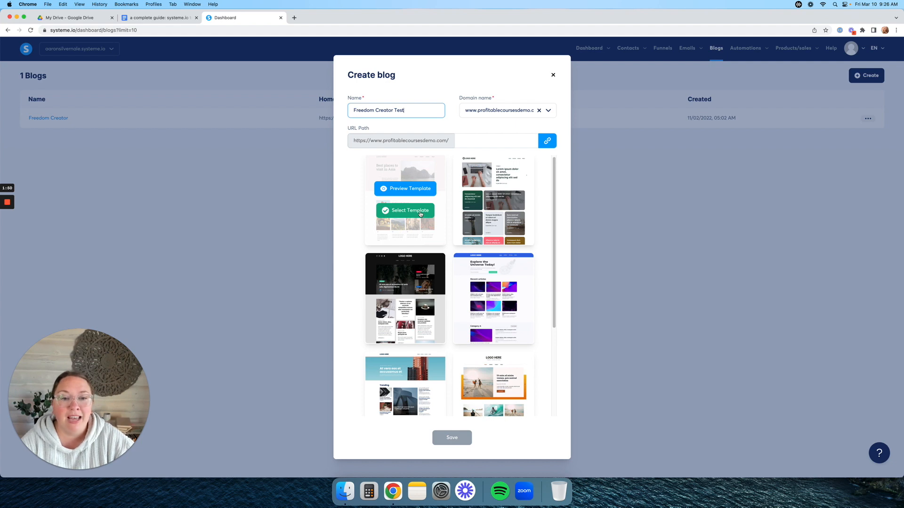
click(420, 214)
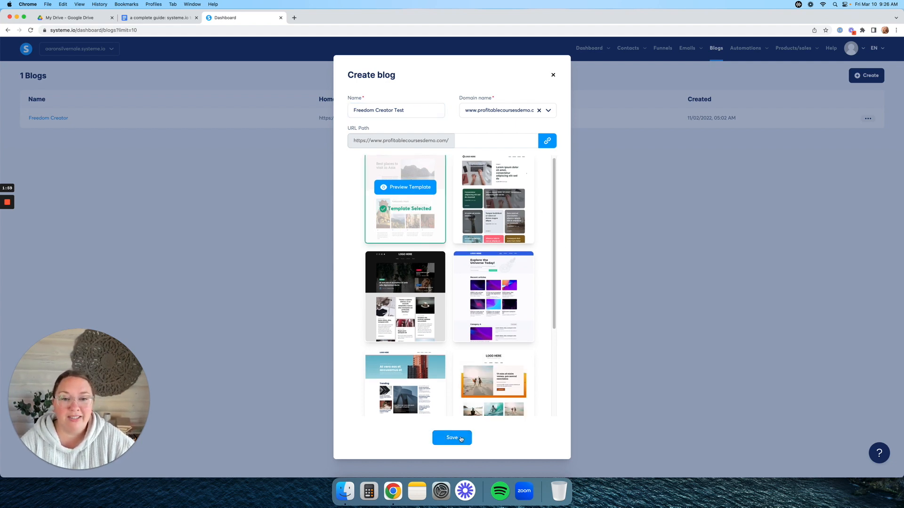
click(460, 439)
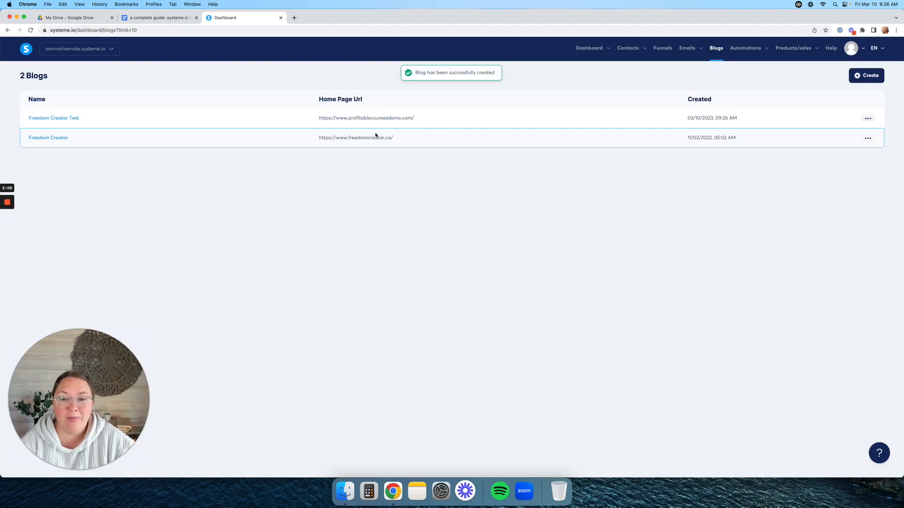
- Open the Freedom Creator Test blog and browse its Posts, Pages and Categories, ending on Pages
drag(336, 118, 418, 119)
click(427, 98)
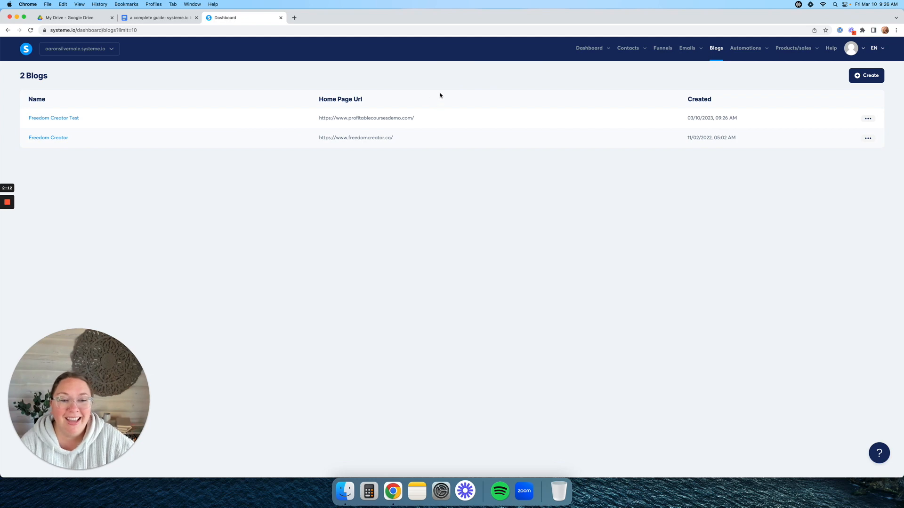
click(46, 122)
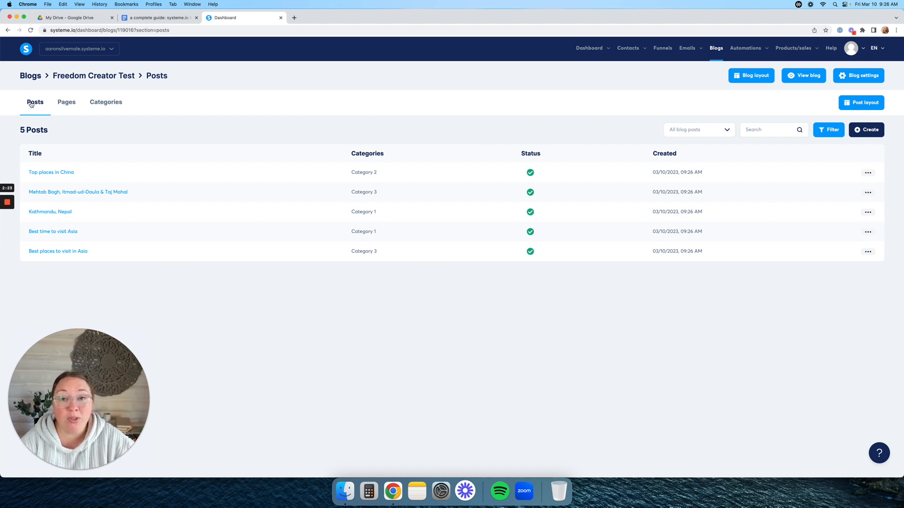
click(63, 104)
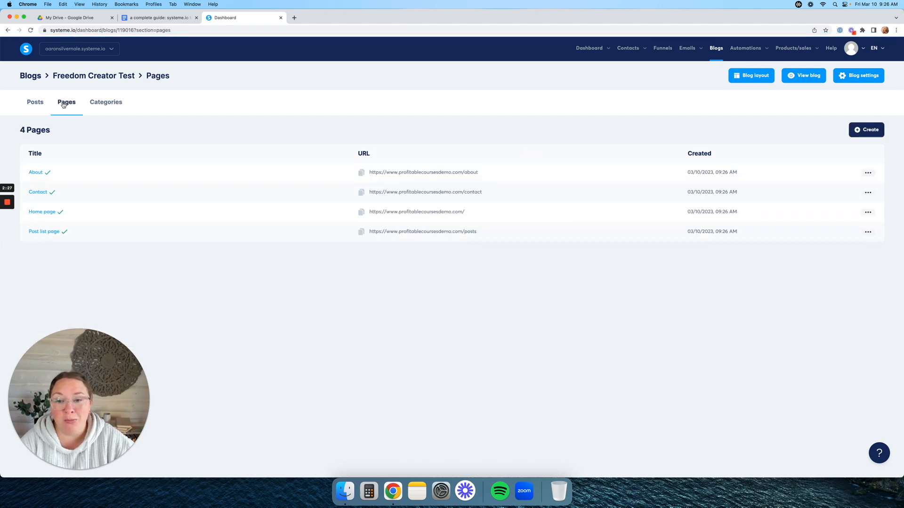
click(103, 105)
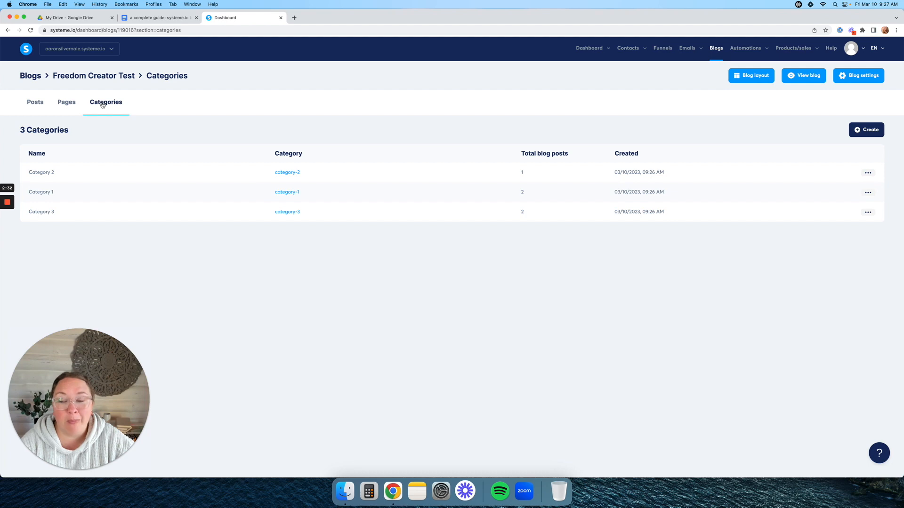
click(69, 105)
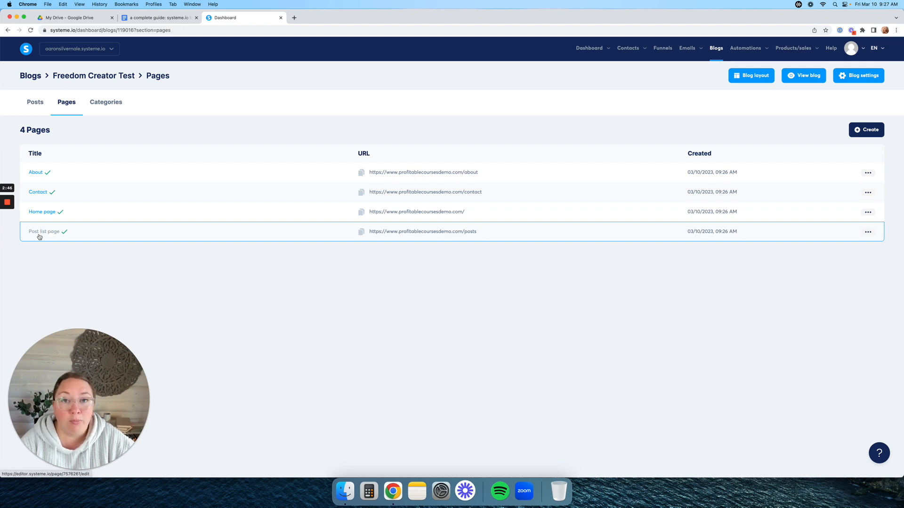
click(35, 109)
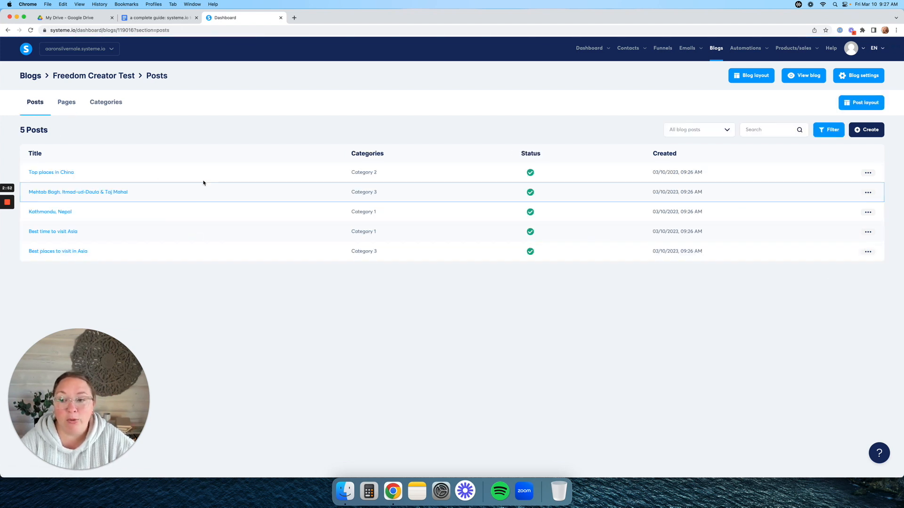
click(68, 105)
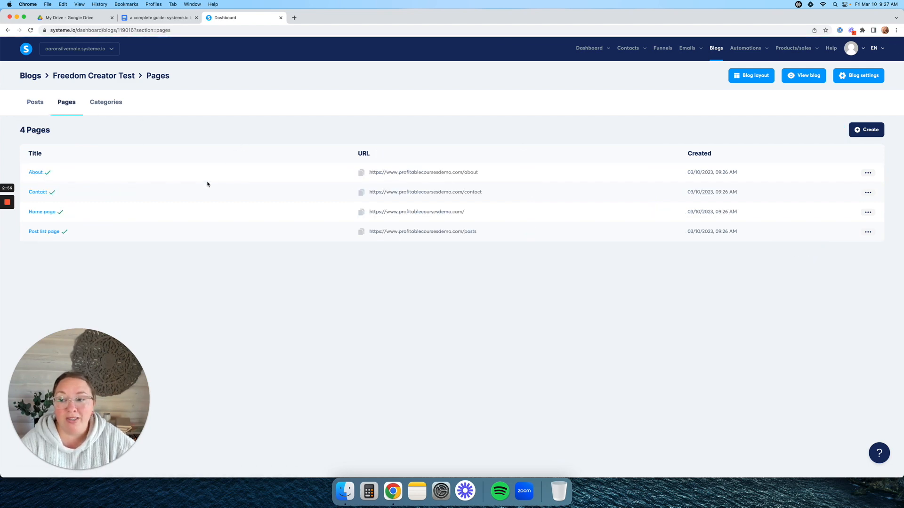
- On the Home page, replace the 'Best places to visit in Asia' headline with 'Change the Text'
click(43, 213)
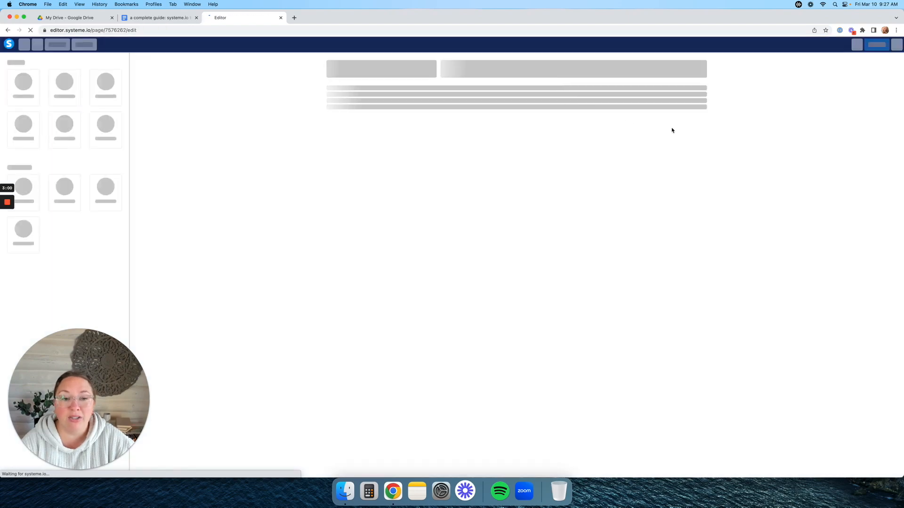
scroll(758, 164, down, 4)
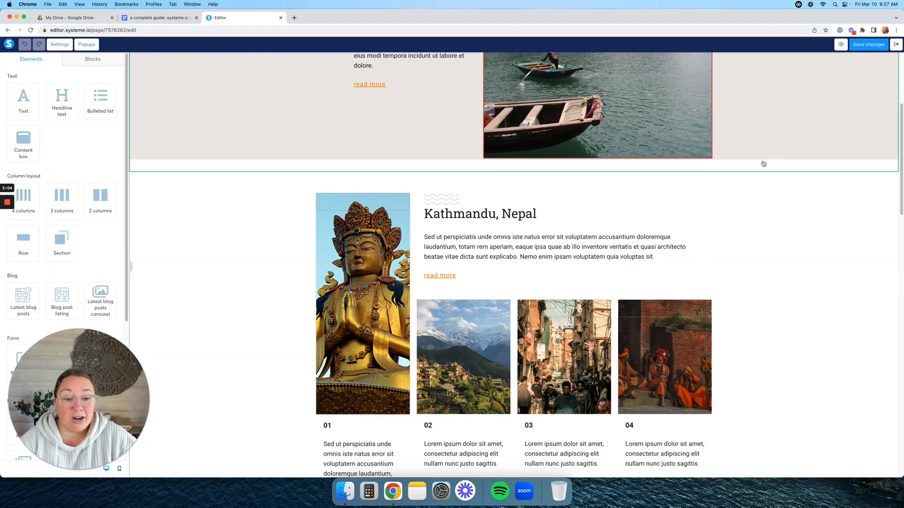
scroll(767, 164, down, 15)
scroll(777, 167, up, 20)
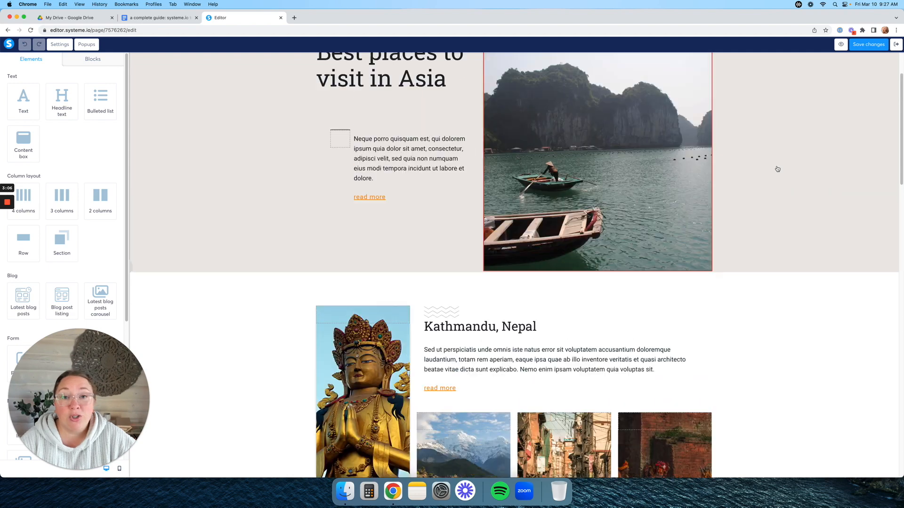
scroll(777, 169, up, 3)
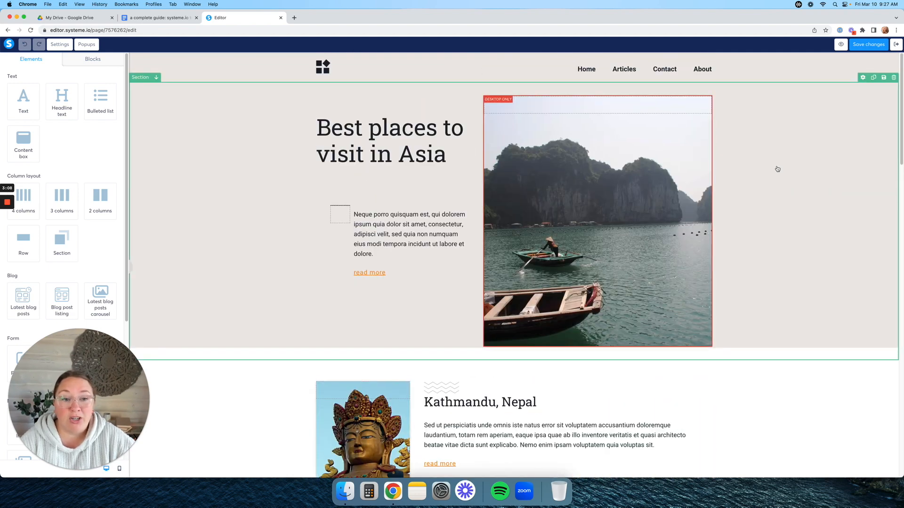
click(389, 140)
click(257, 153)
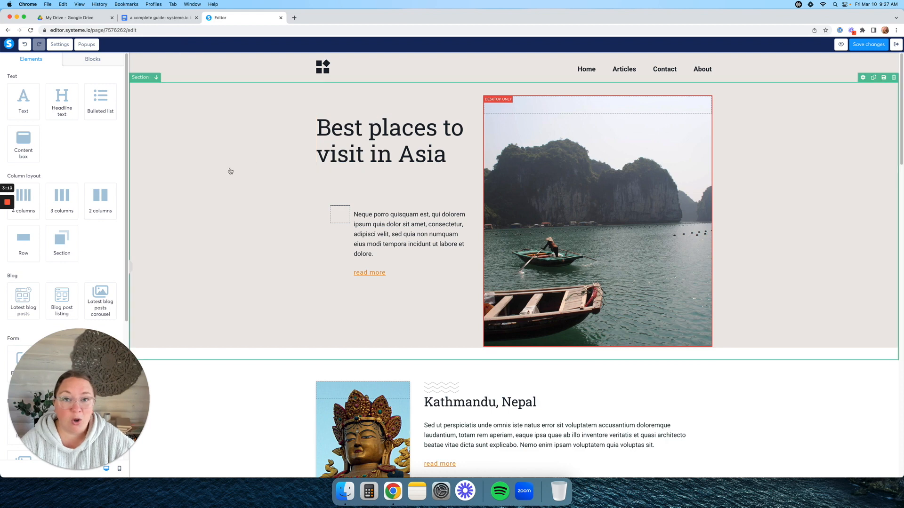
click(366, 133)
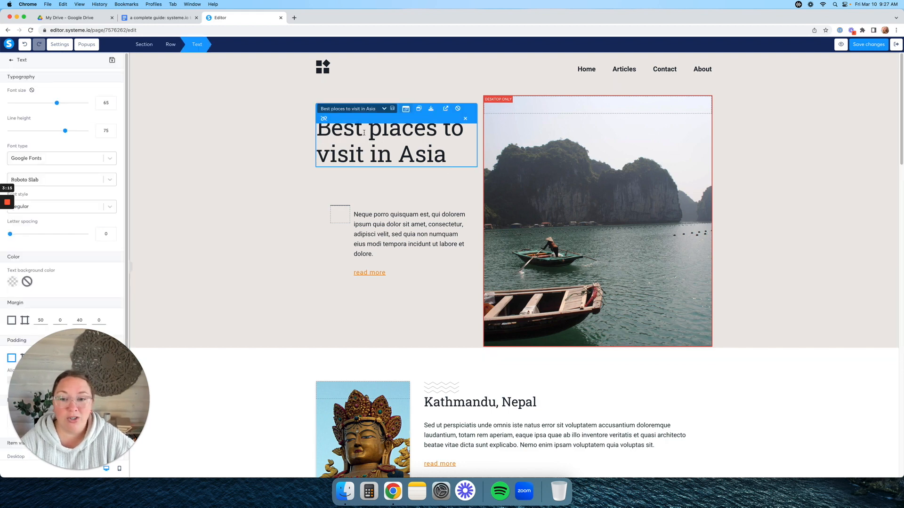
click(448, 157)
drag(447, 156, 316, 127)
text(Change the Text)
click(280, 168)
- Set the headline font to Fenix from Google Fonts
click(366, 130)
triple_click(366, 131)
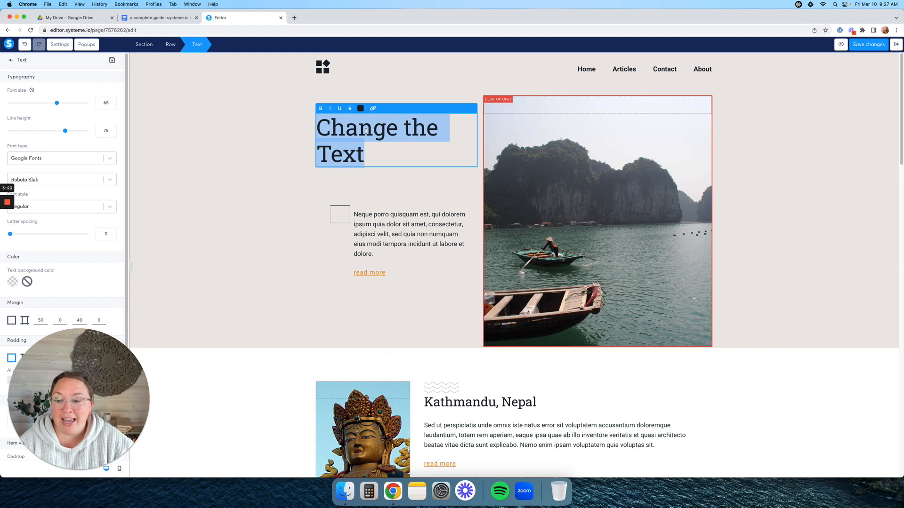
mouse_move(95, 385)
mouse_down()
mouse_move(167, 381)
mouse_move(97, 378)
mouse_up()
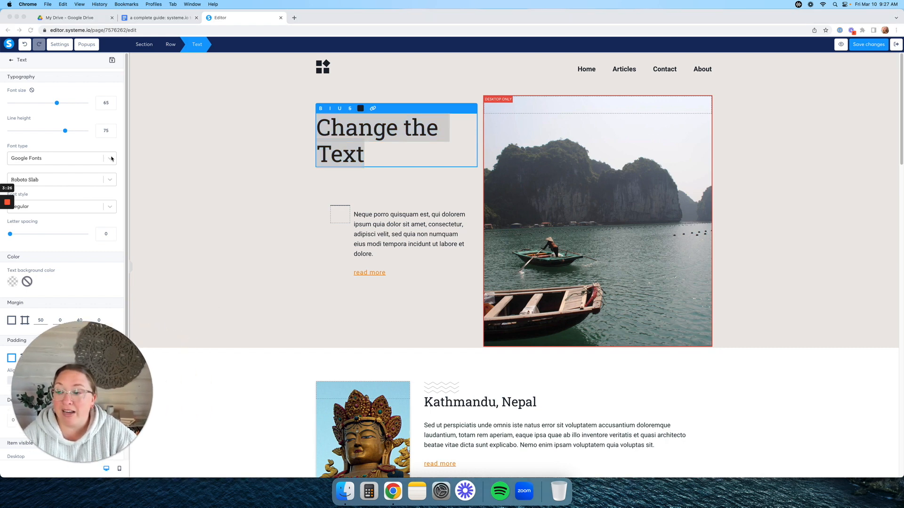
click(112, 159)
click(109, 160)
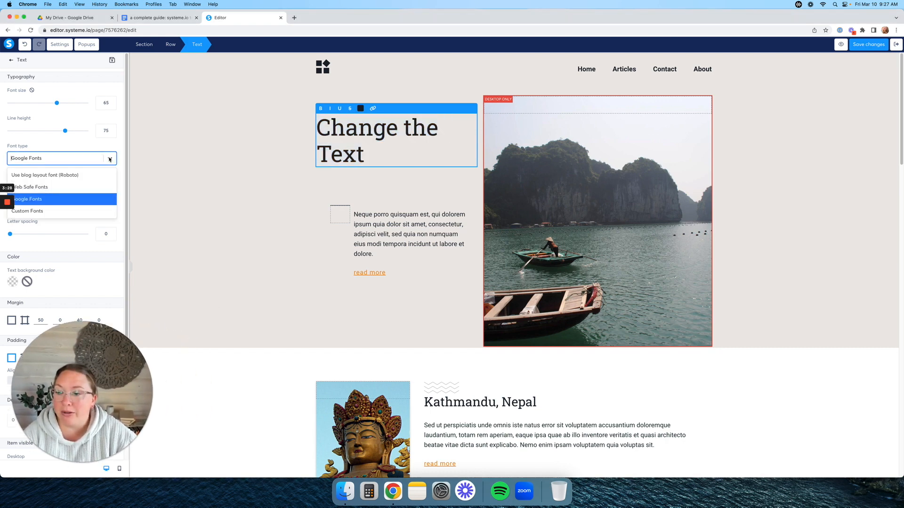
click(71, 205)
click(93, 179)
scroll(93, 215, down, 15)
scroll(93, 215, down, 5)
scroll(92, 214, down, 5)
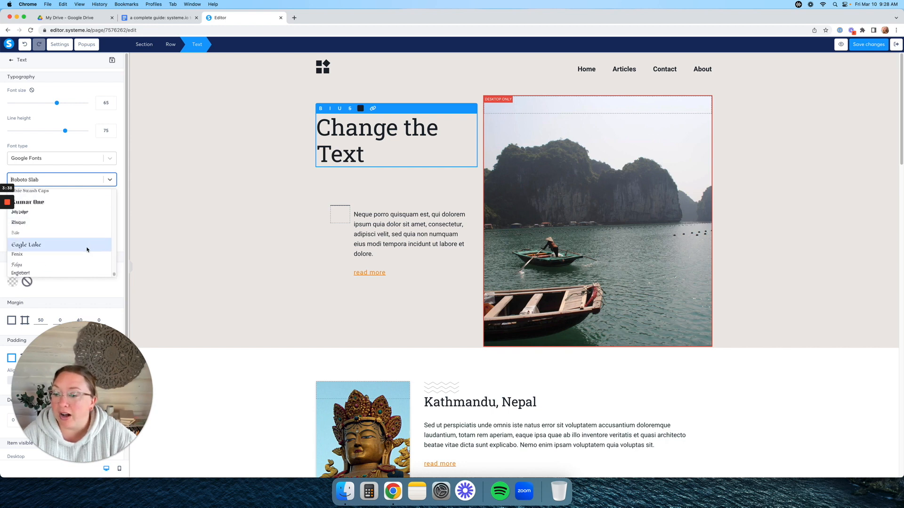
click(88, 254)
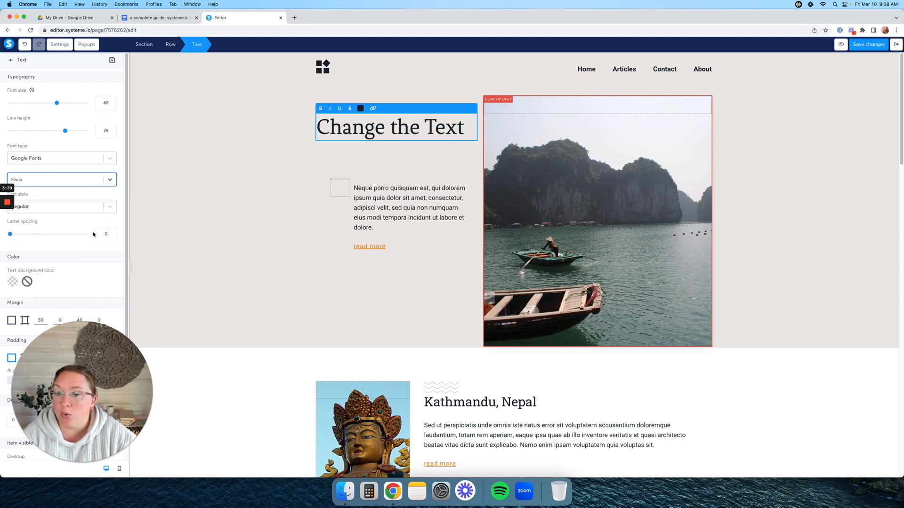
- Switch the headline font to Open Sans, keeping the Regular weight
click(107, 210)
click(111, 208)
click(110, 181)
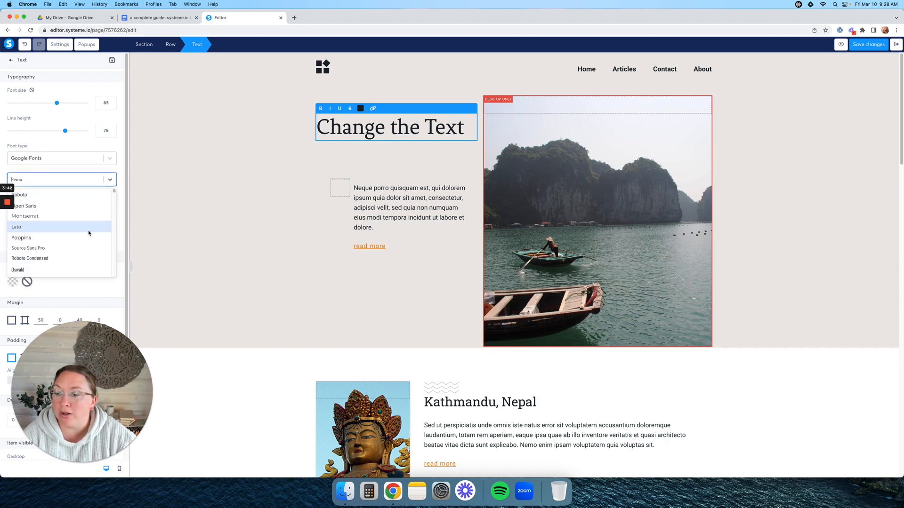
click(104, 208)
click(104, 208)
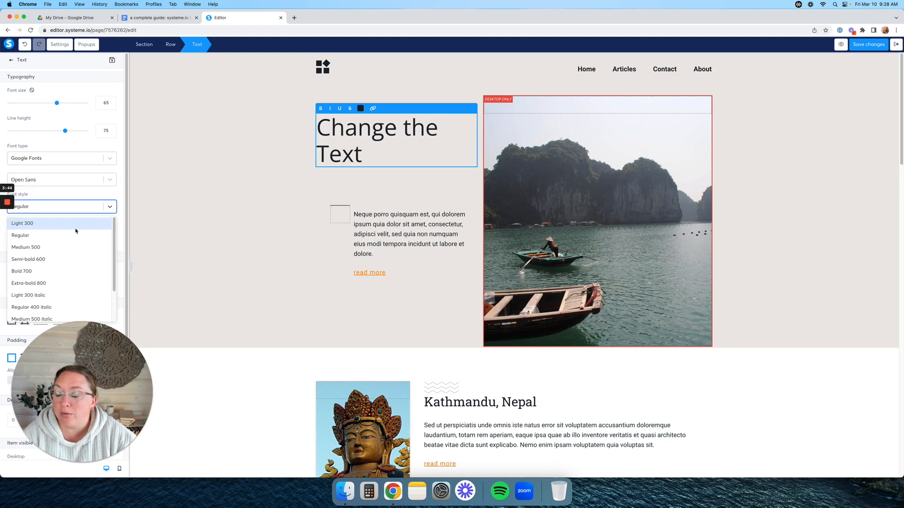
scroll(79, 259, down, 2)
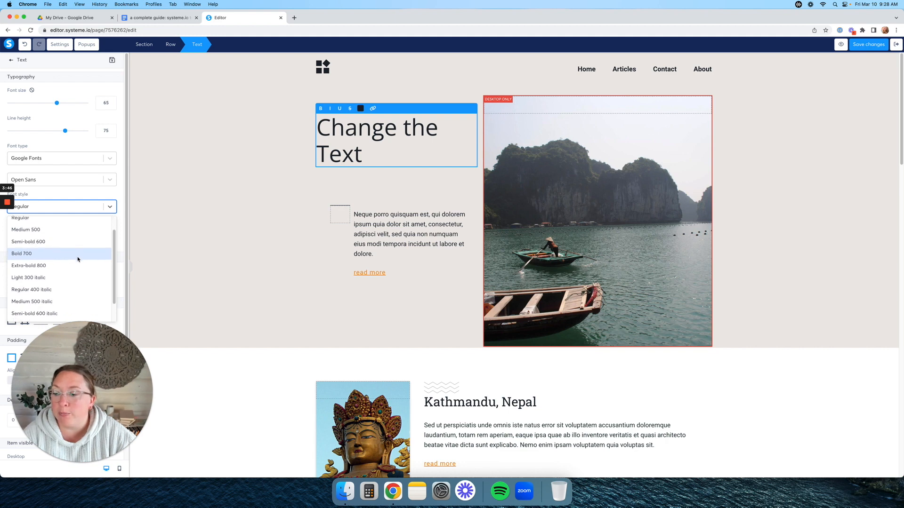
click(97, 198)
- Colour the heading text with the saved salmon-red swatch
click(265, 172)
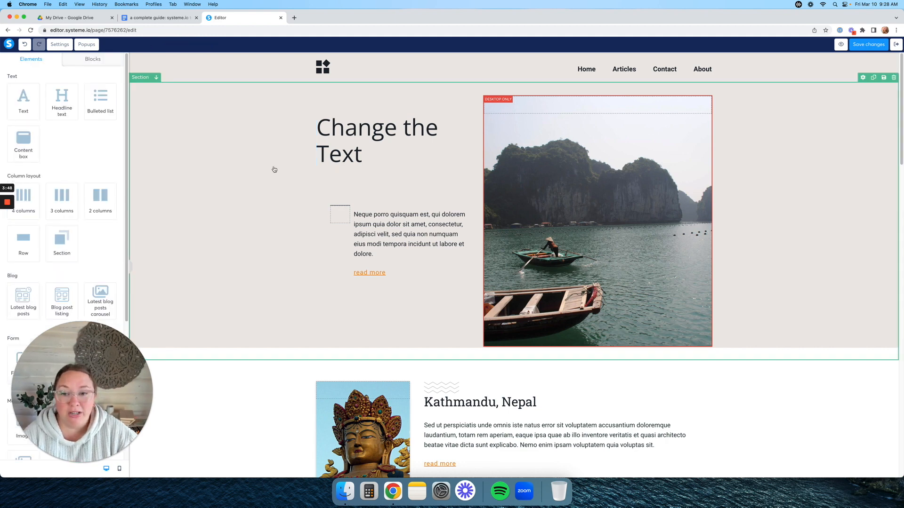
double_click(369, 134)
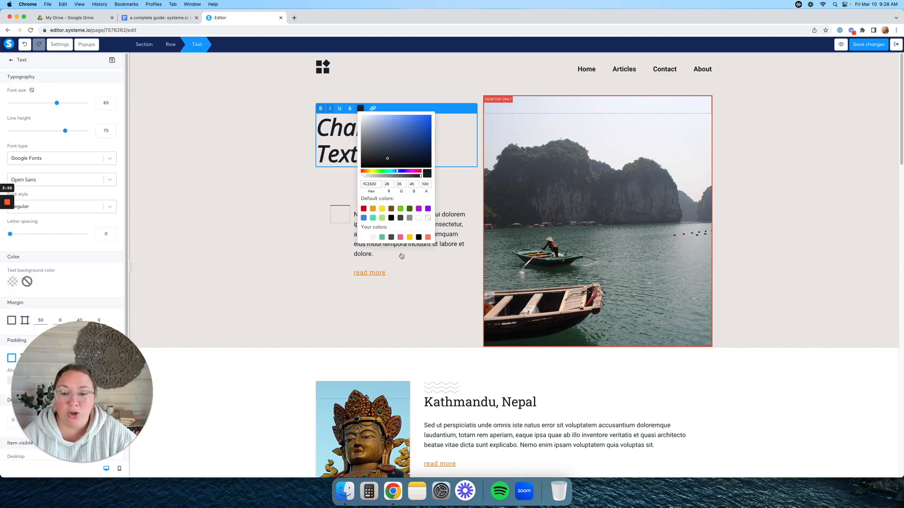
click(429, 237)
click(302, 241)
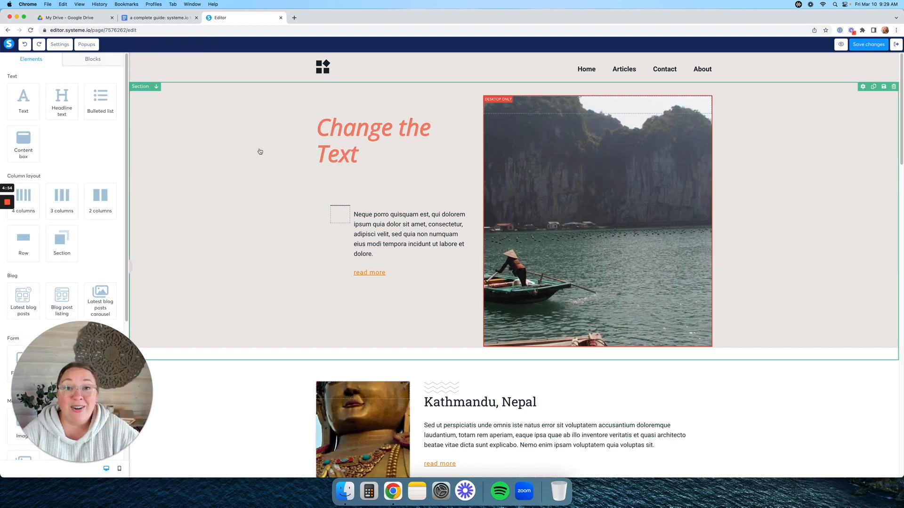
scroll(259, 151, down, 7)
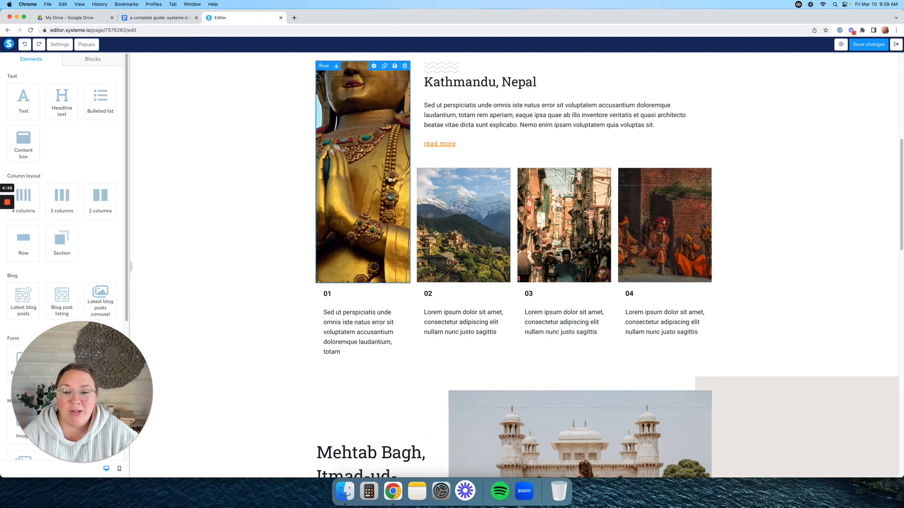
- Set the Kathmandu row's background to the IG Reels growth hacks image
click(390, 178)
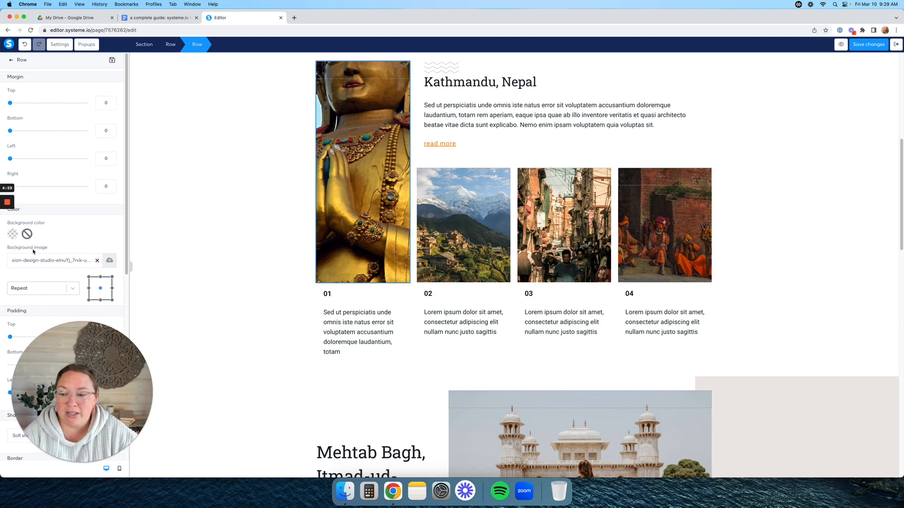
click(109, 261)
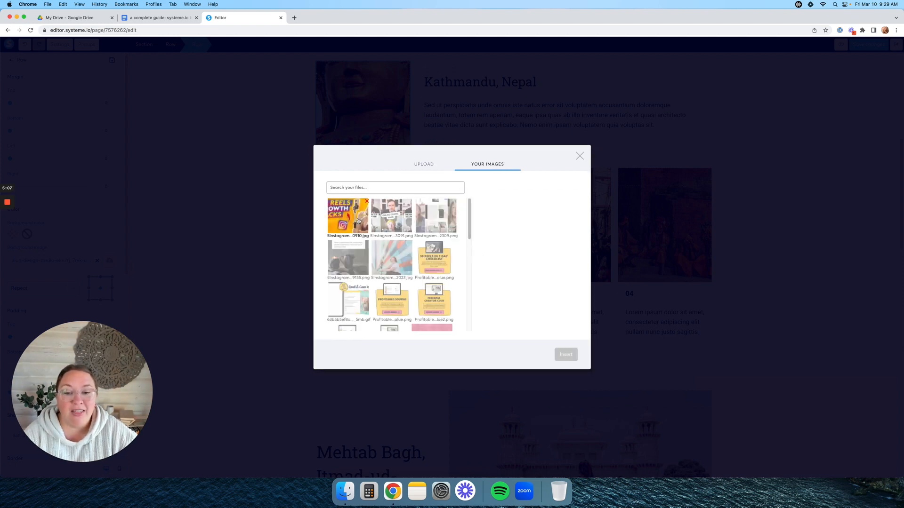
click(357, 221)
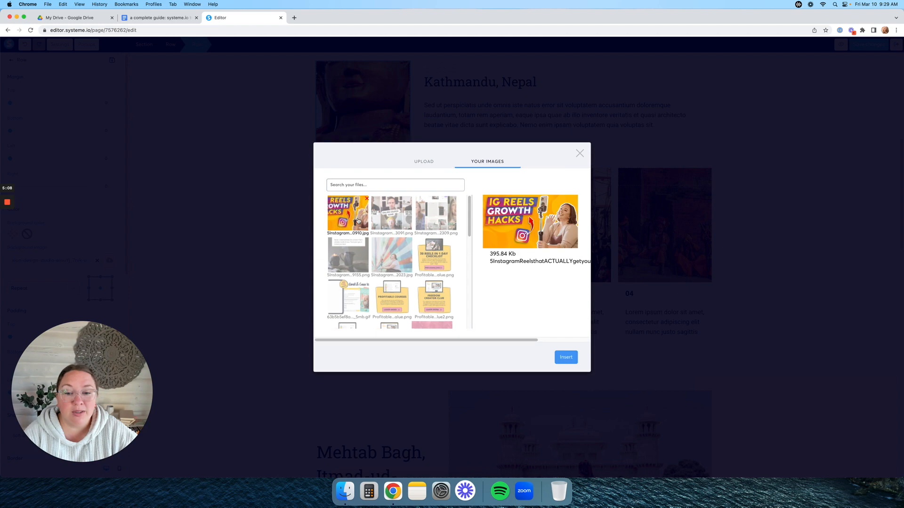
click(564, 359)
click(255, 209)
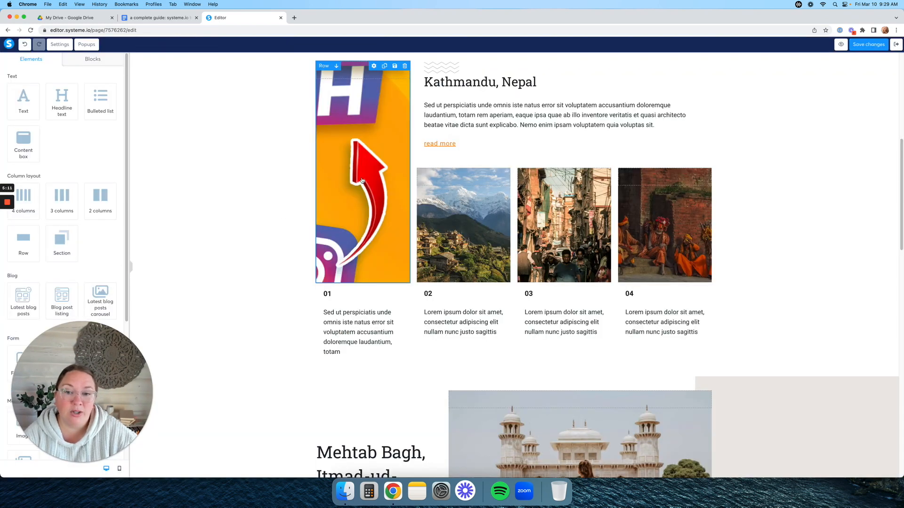
- Reduce column 01's top padding to 9
click(381, 253)
scroll(89, 256, down, 10)
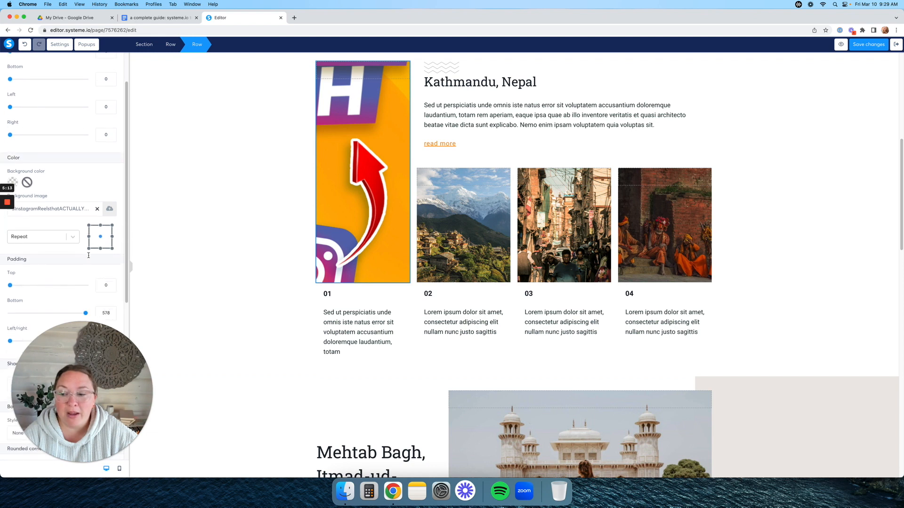
scroll(89, 255, down, 3)
scroll(48, 212, up, 2)
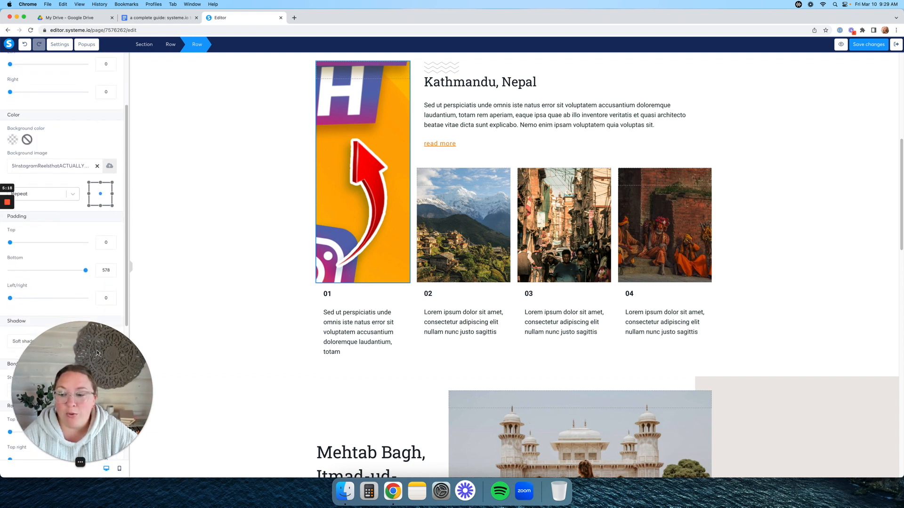
click(46, 244)
drag(46, 243, 12, 243)
mouse_move(84, 271)
mouse_down()
mouse_move(48, 270)
mouse_move(86, 271)
mouse_up()
- Set column 01's left/right padding to 233 and bottom padding to 300
scroll(59, 271, down, 3)
scroll(59, 271, up, 3)
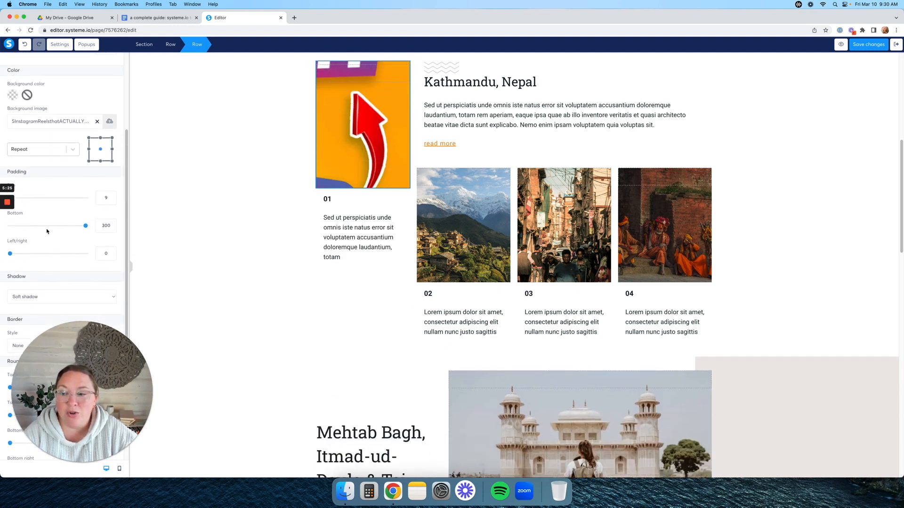
drag(22, 258, 69, 257)
scroll(75, 257, down, 5)
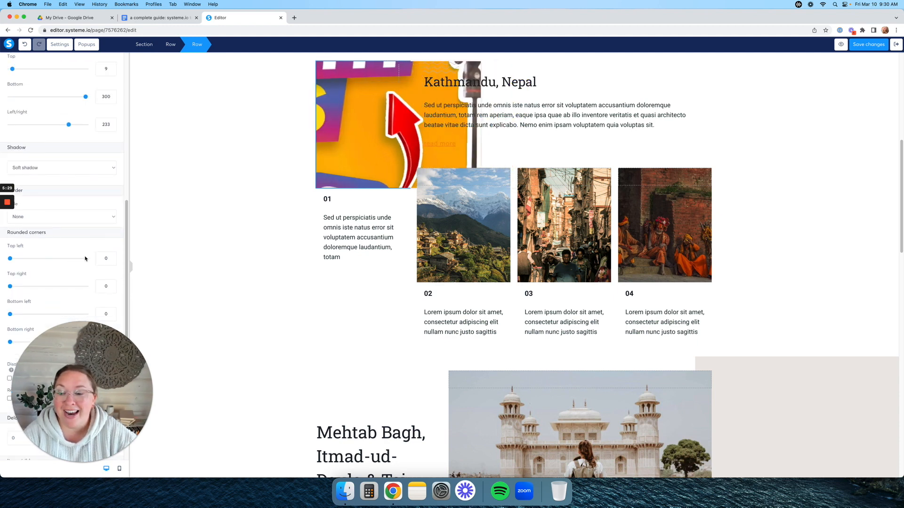
scroll(85, 258, up, 2)
scroll(85, 258, down, 2)
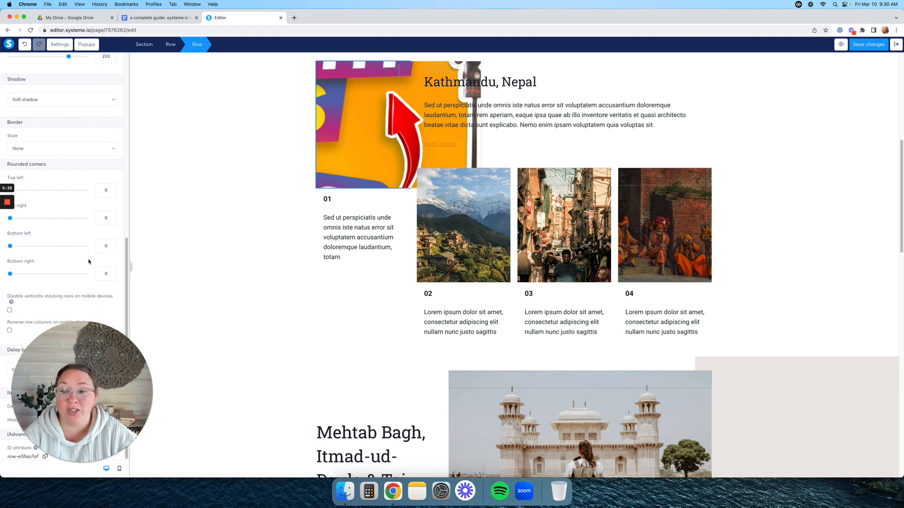
drag(91, 367, 119, 246)
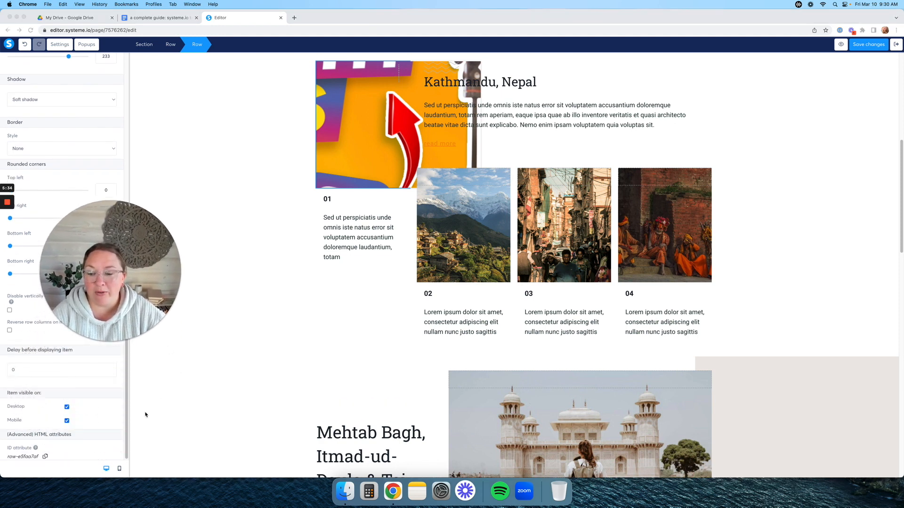
click(111, 471)
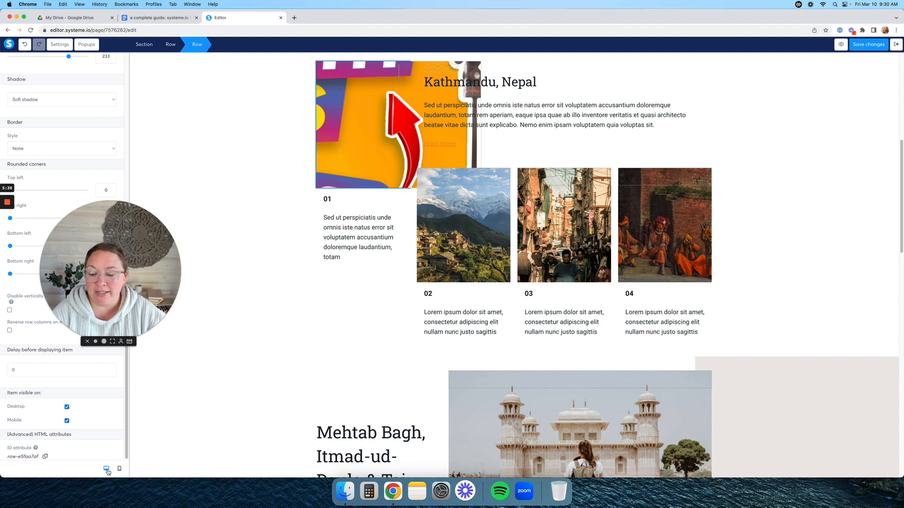
click(119, 469)
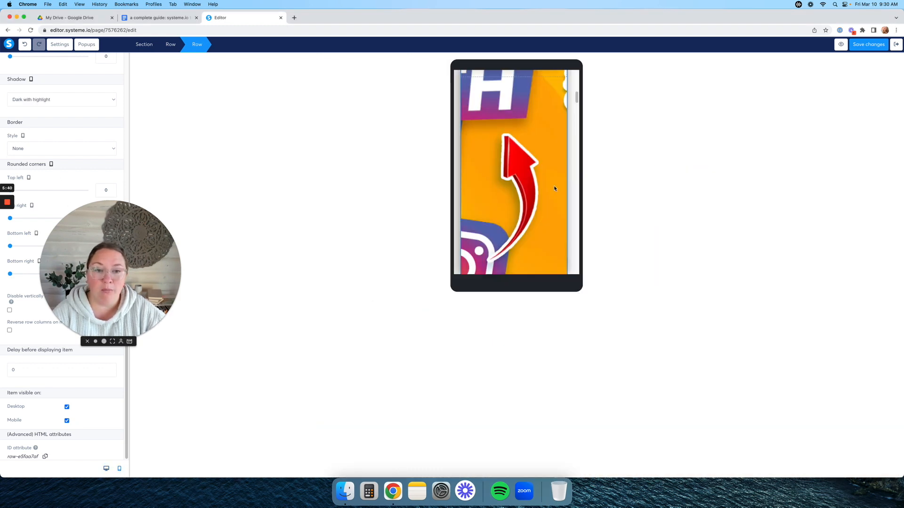
drag(576, 98, 576, 75)
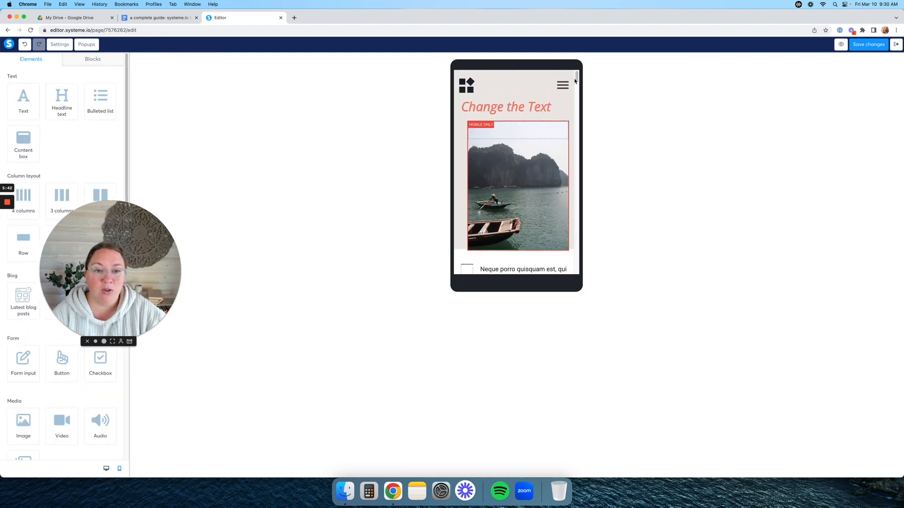
scroll(485, 142, down, 15)
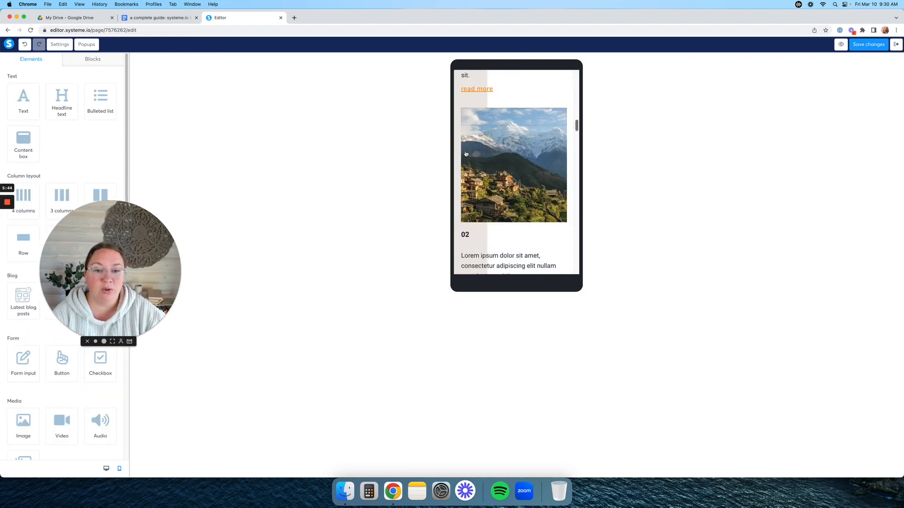
scroll(468, 152, down, 10)
scroll(468, 152, up, 20)
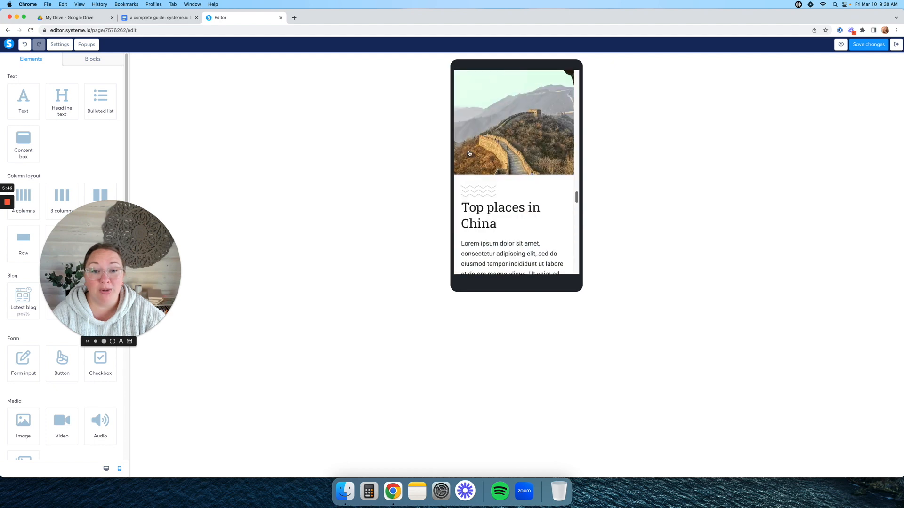
mouse_move(470, 153)
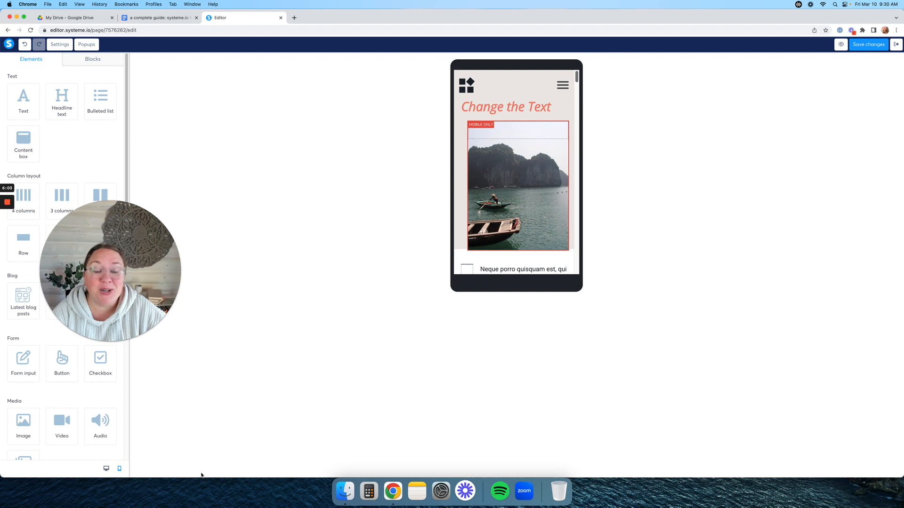
click(106, 468)
click(898, 47)
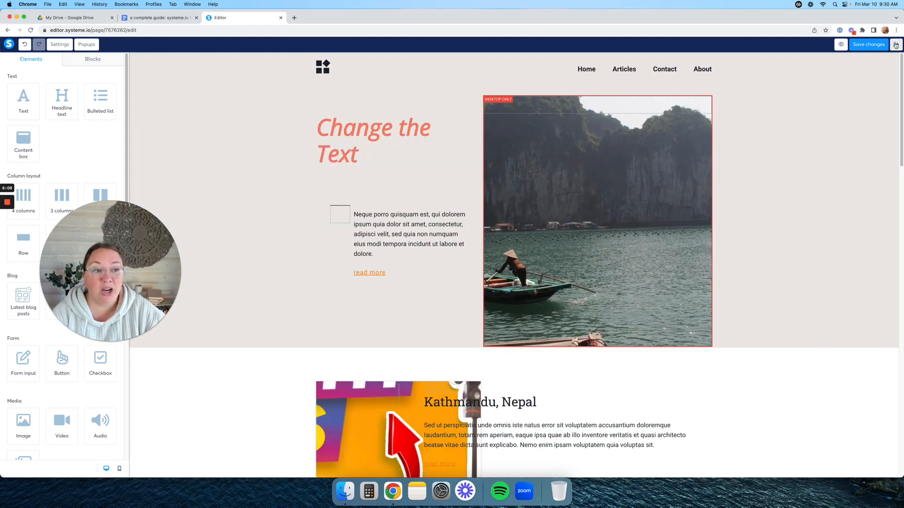
- Exit the page editor saving changes, then open the 'Top places in China' post
click(898, 48)
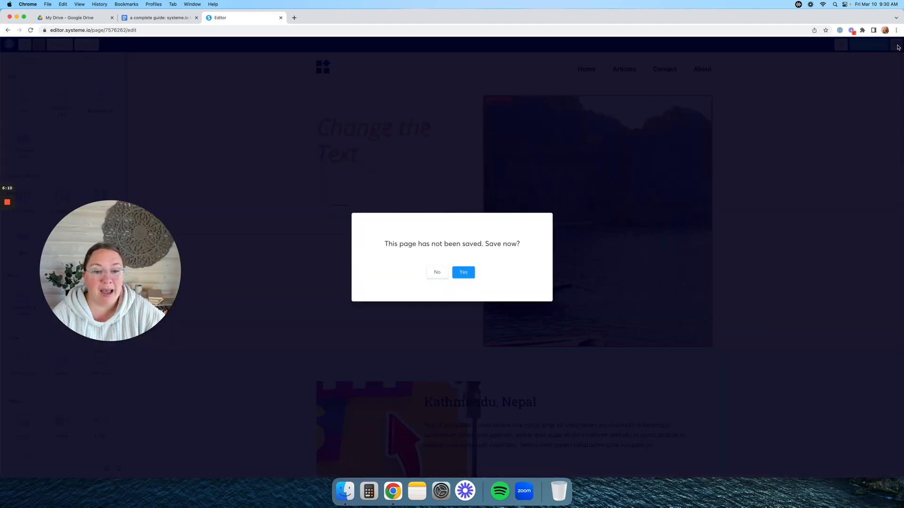
click(464, 272)
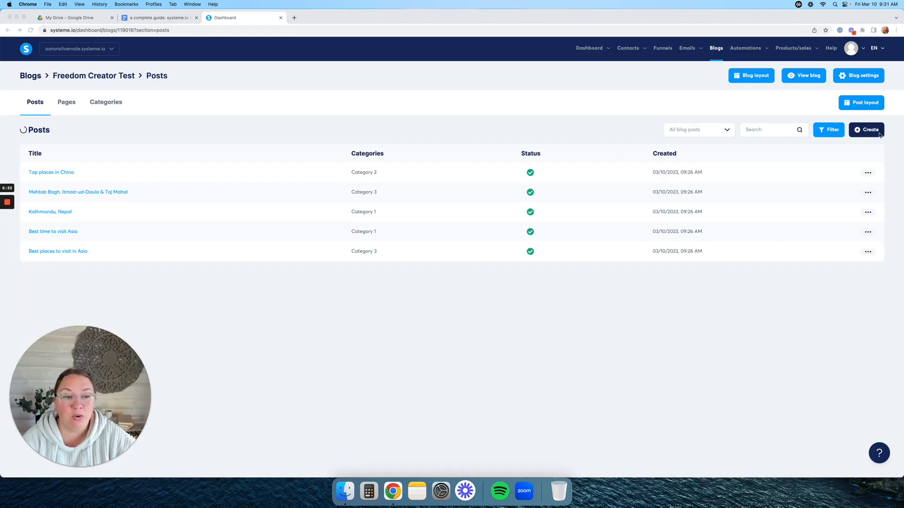
click(874, 134)
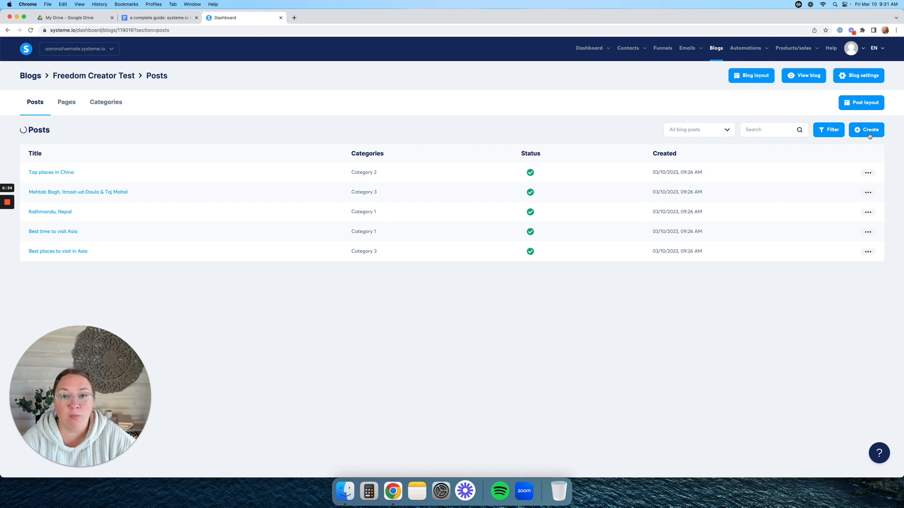
click(65, 175)
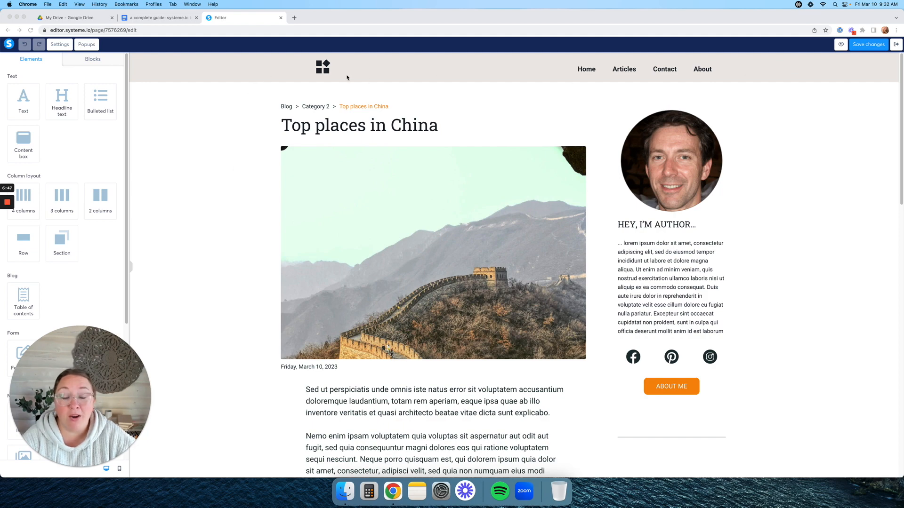
- Scroll through the 'Top places in China' post to review its content
scroll(269, 178, down, 10)
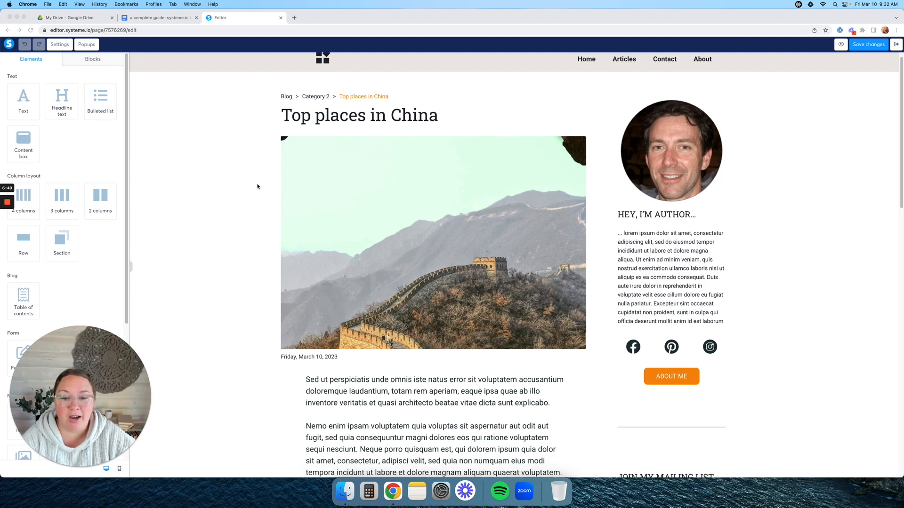
scroll(416, 174, down, 6)
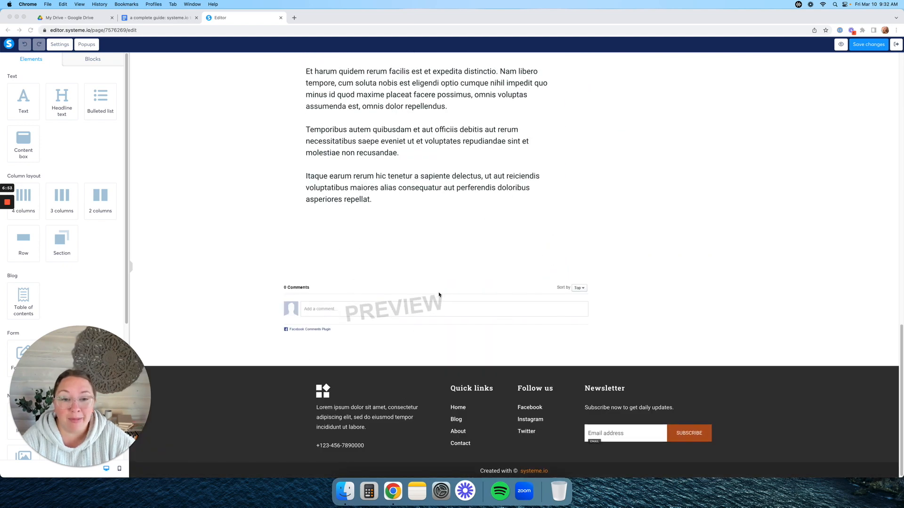
scroll(436, 295, up, 17)
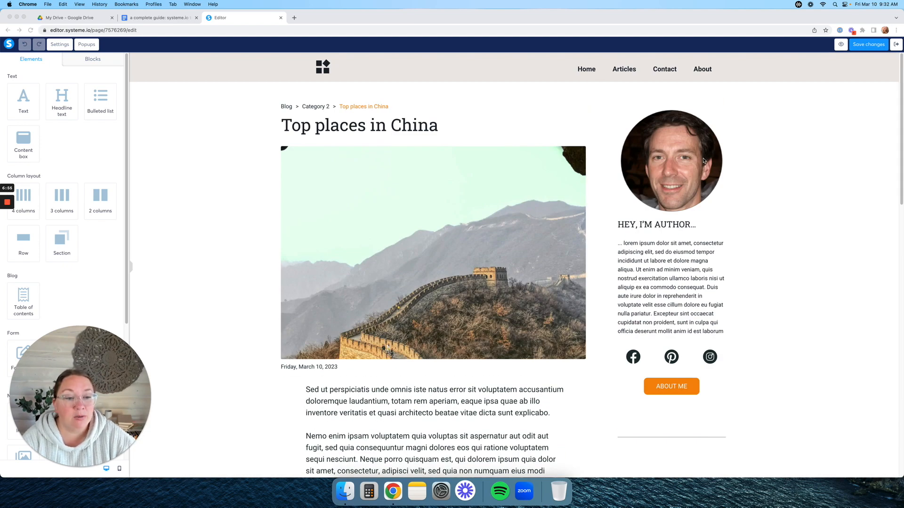
scroll(772, 245, down, 15)
scroll(771, 244, up, 15)
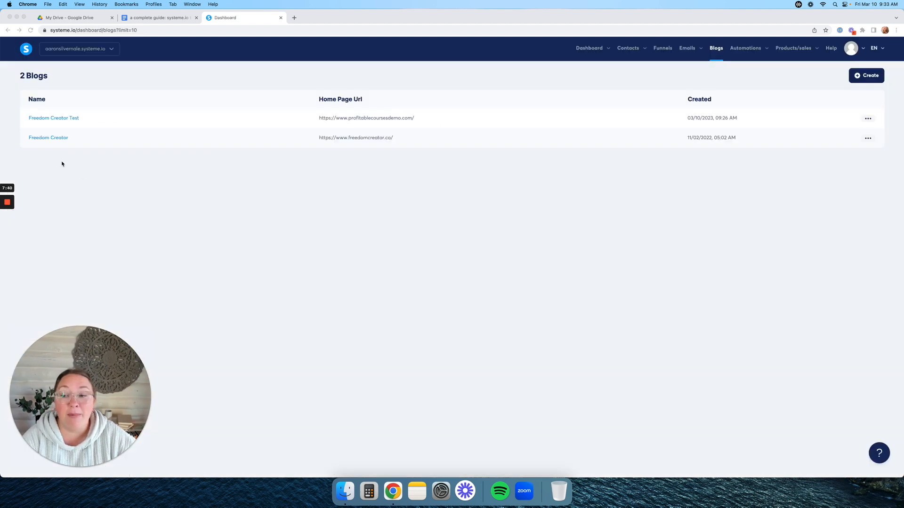
- In the Freedom Creator blog, open the '5 Instagram Reels that ACTUALLY get you Followers in 2023' post and review it
click(52, 138)
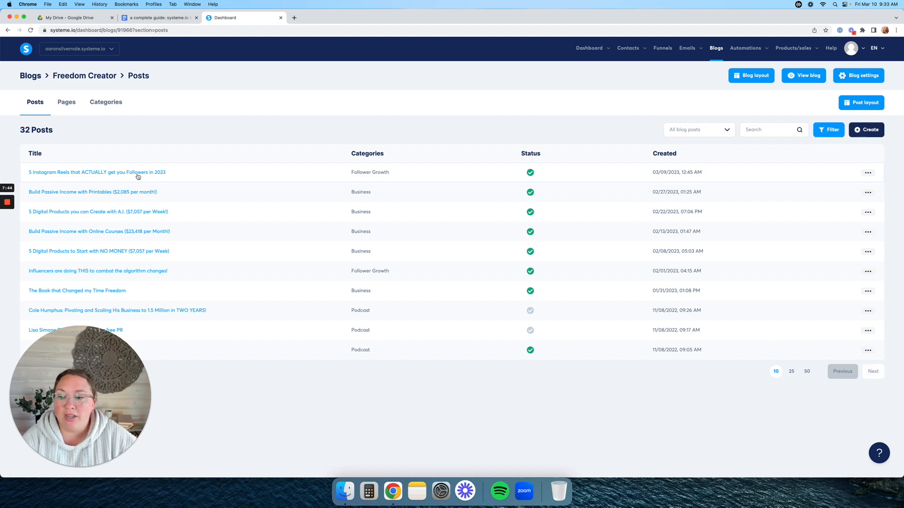
click(65, 103)
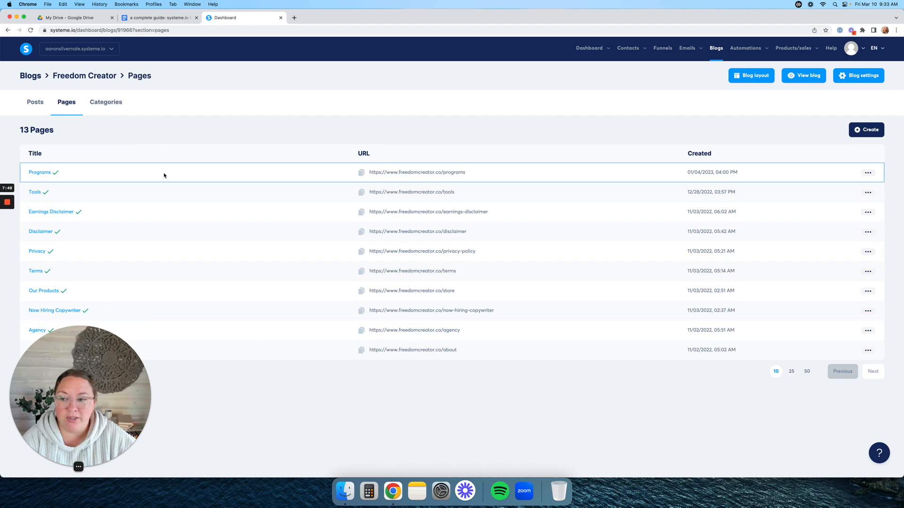
click(41, 106)
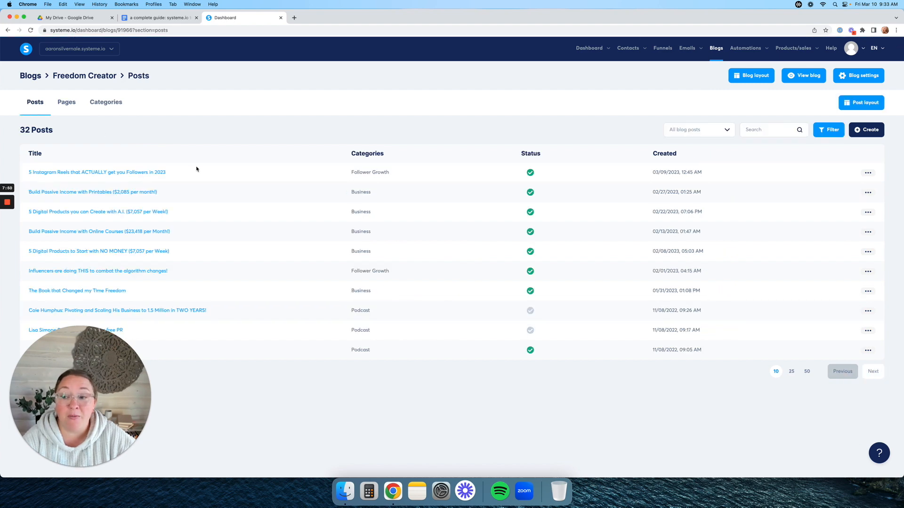
click(150, 173)
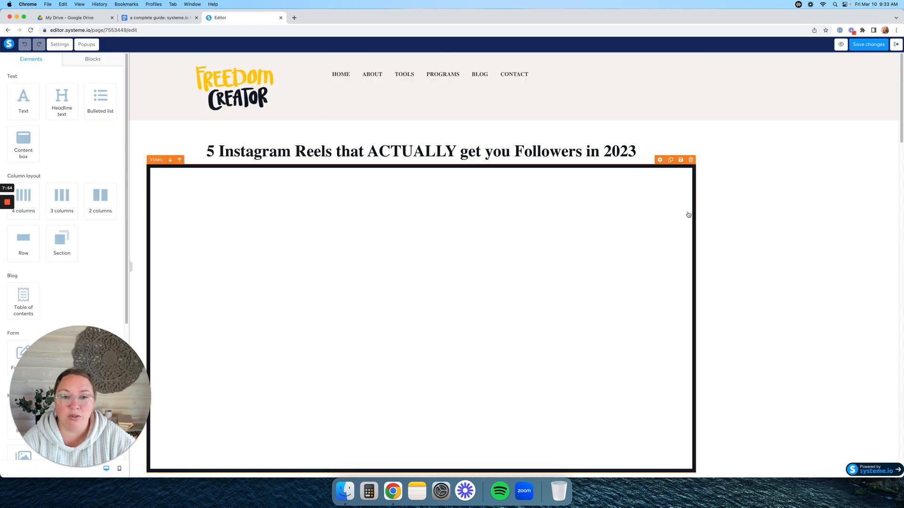
scroll(651, 198, down, 1)
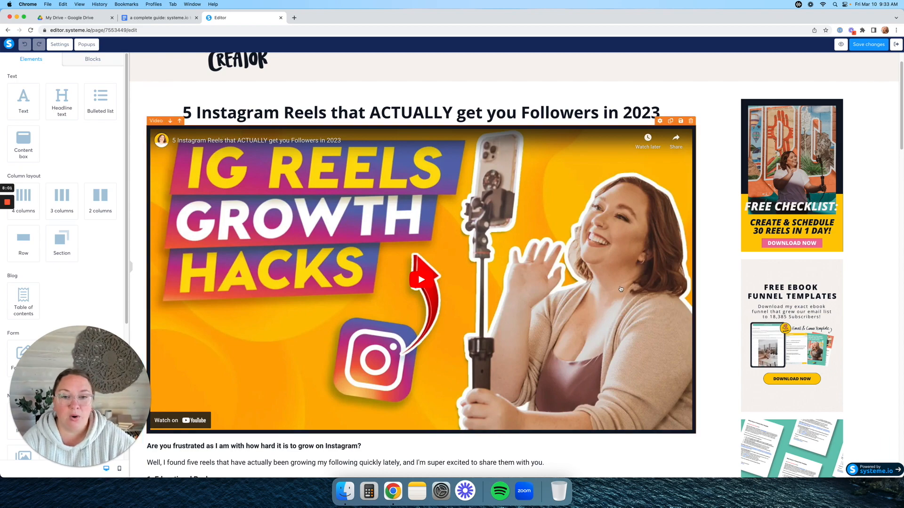
scroll(564, 239, down, 7)
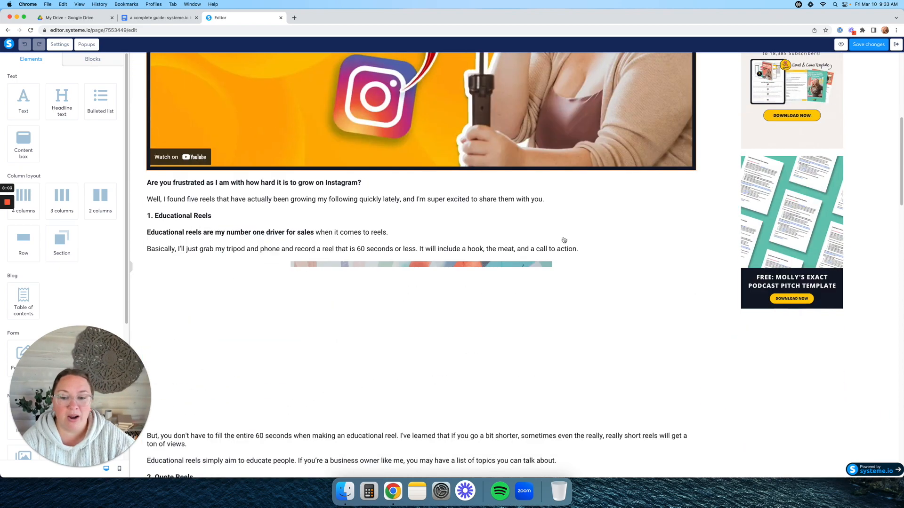
scroll(564, 240, down, 20)
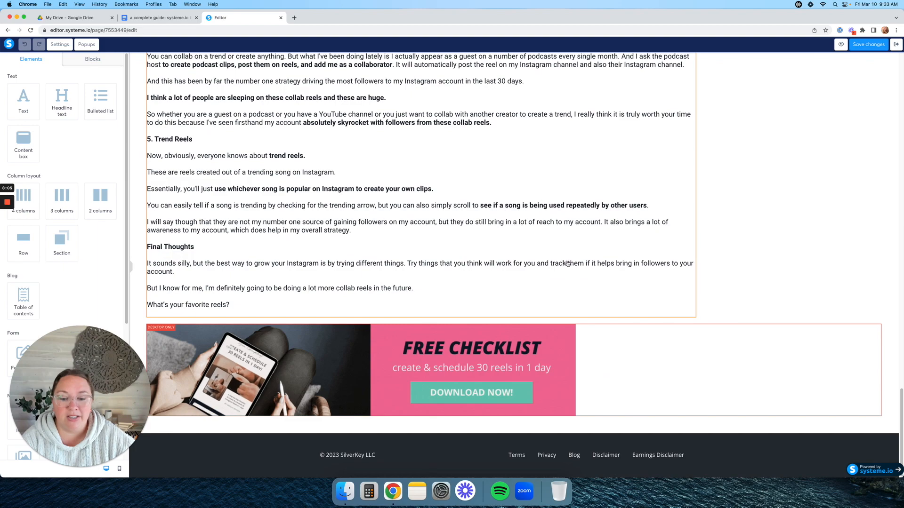
scroll(567, 264, up, 20)
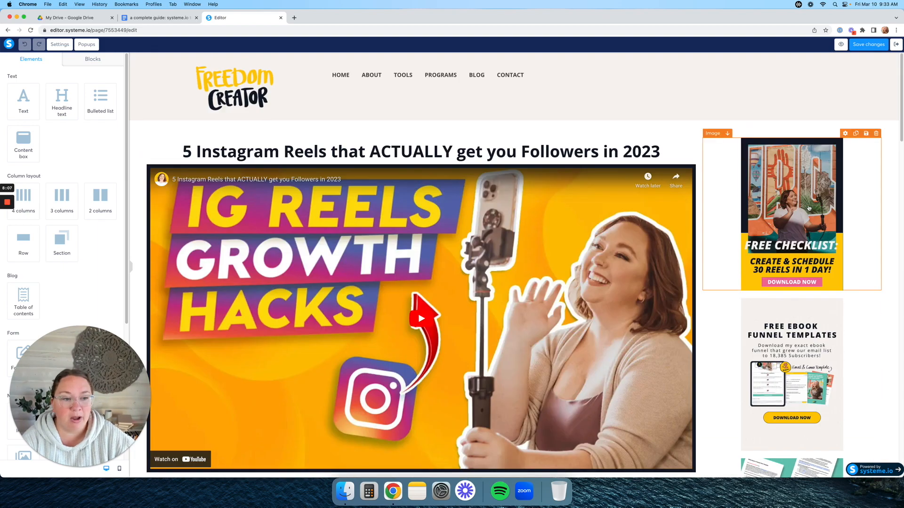
scroll(808, 208, down, 10)
scroll(812, 173, up, 9)
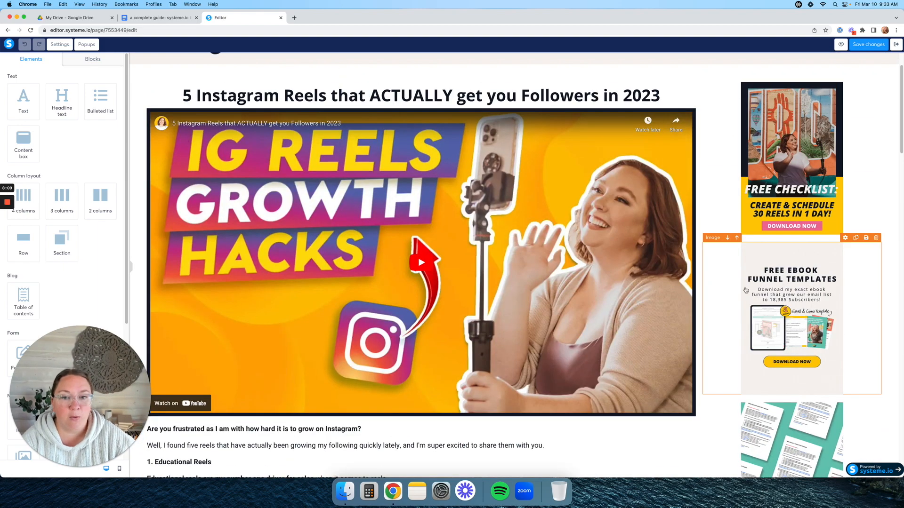
scroll(746, 290, up, 1)
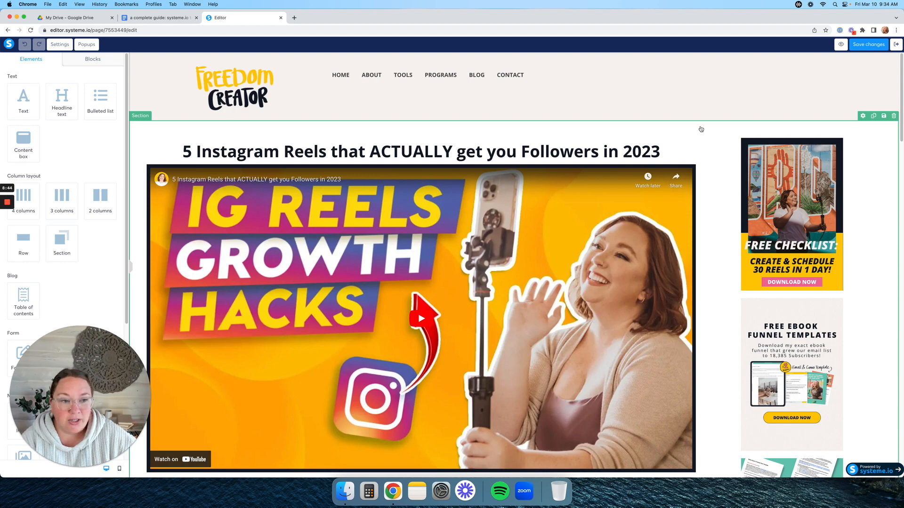
click(862, 116)
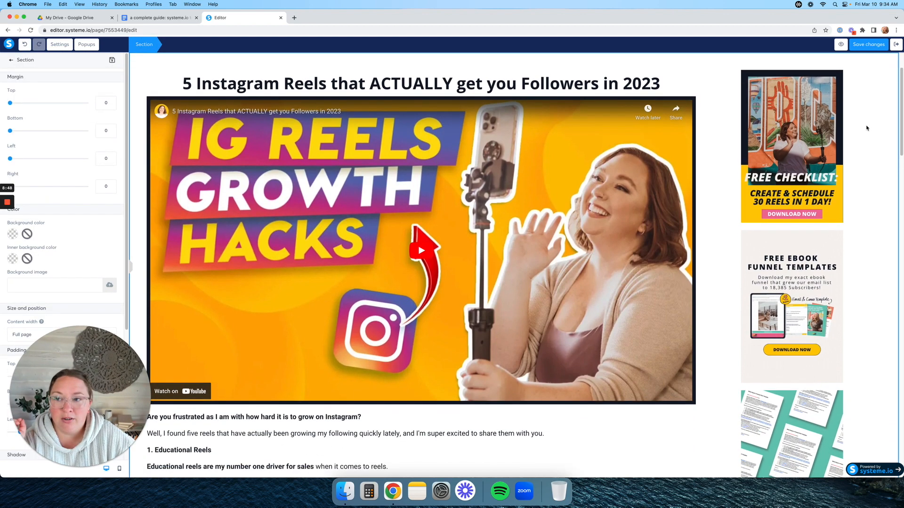
click(113, 61)
click(397, 89)
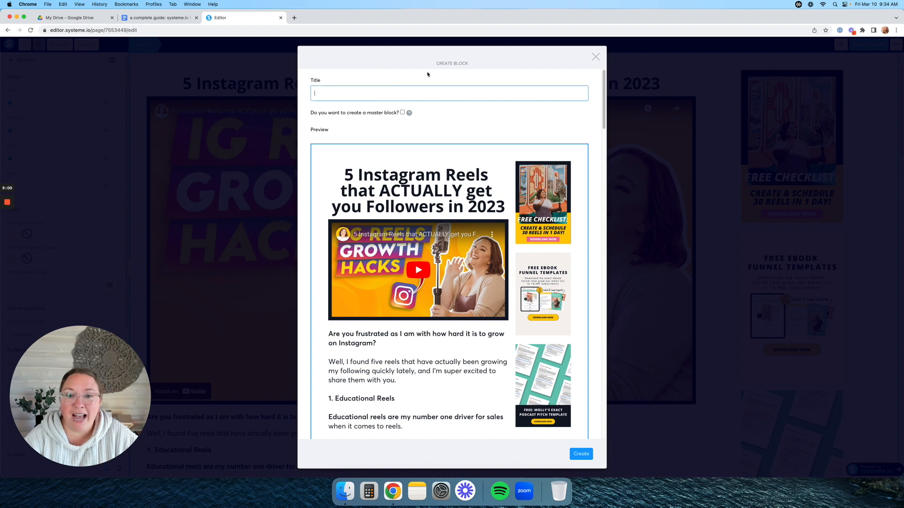
drag(436, 63, 476, 67)
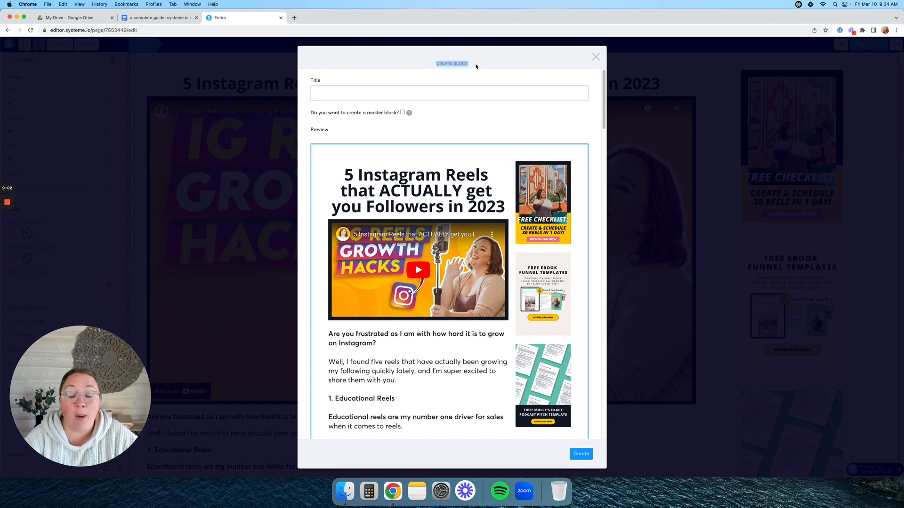
click(424, 97)
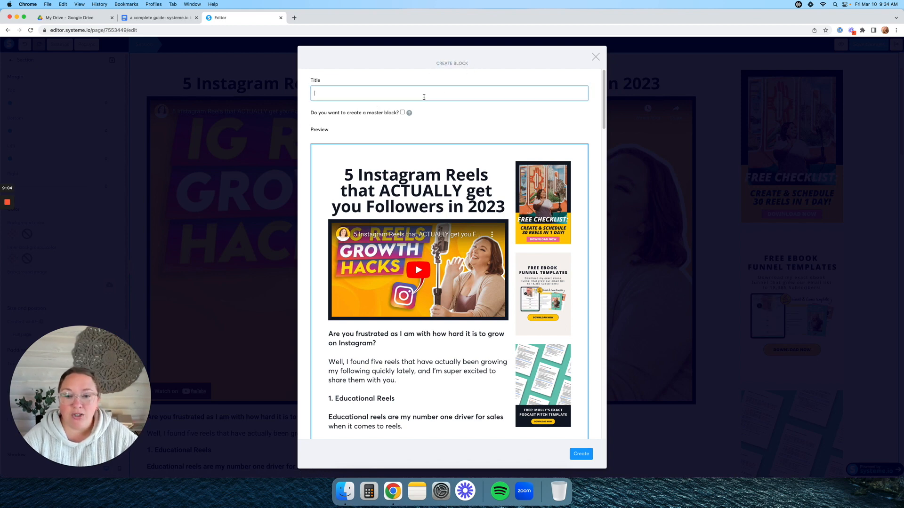
scroll(512, 238, down, 20)
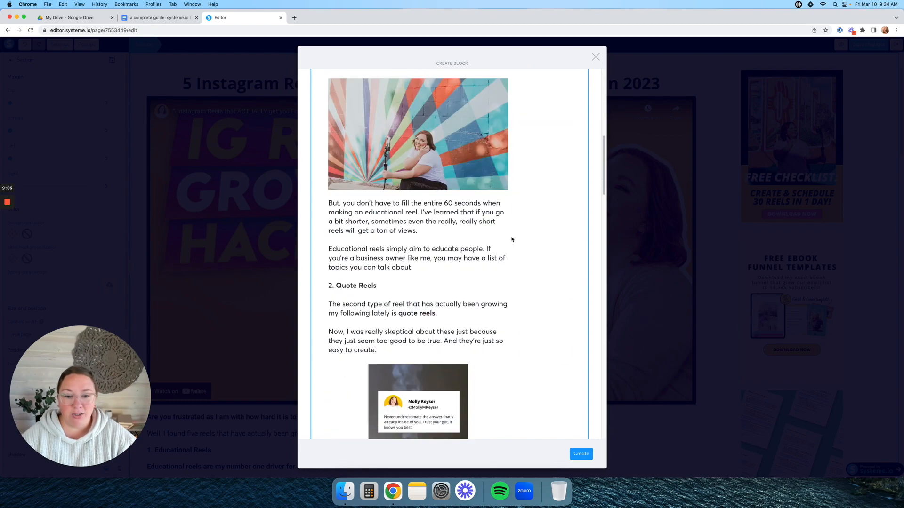
scroll(512, 238, up, 20)
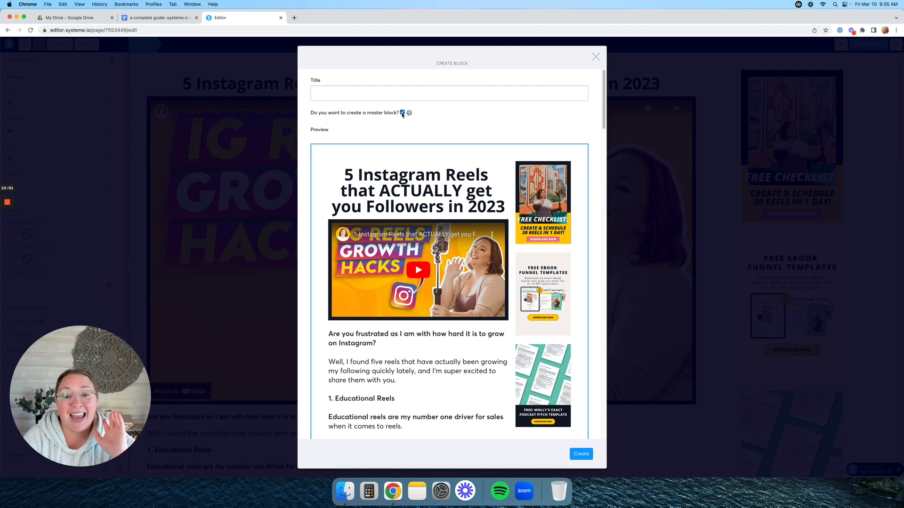
click(390, 93)
click(401, 113)
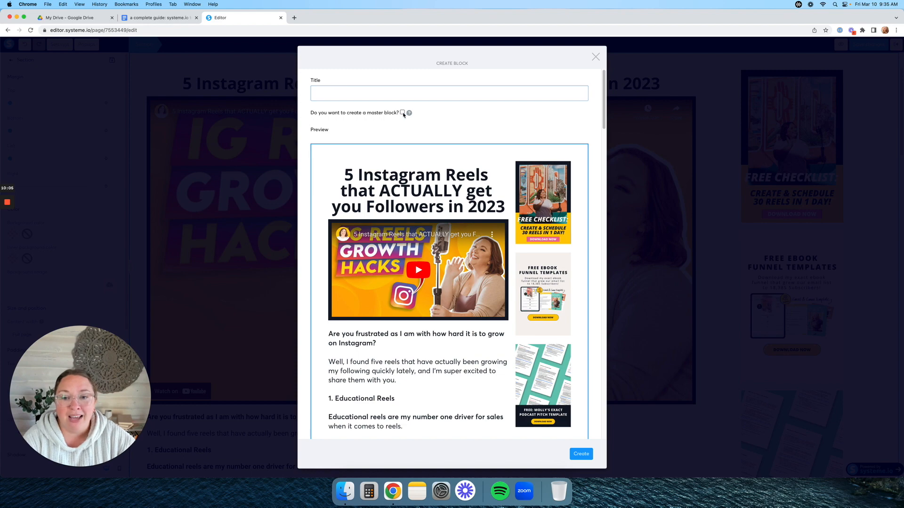
click(402, 113)
scroll(440, 146, down, 20)
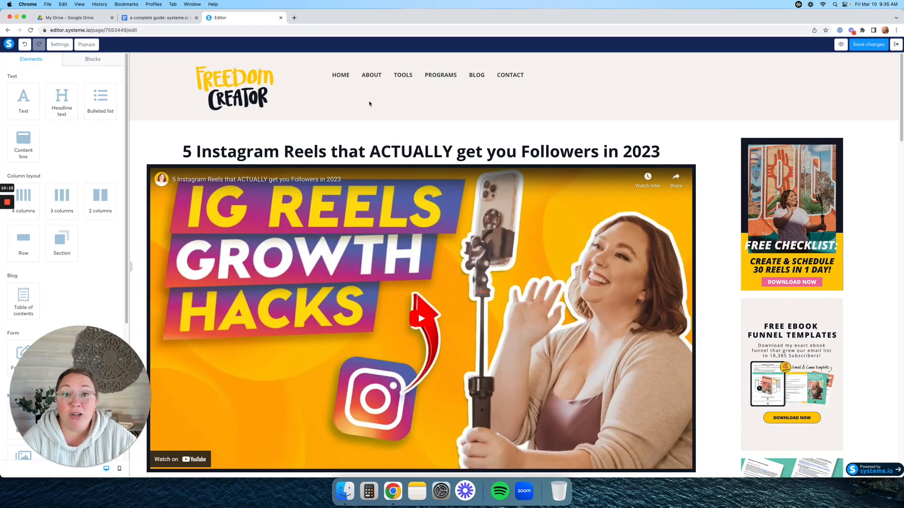
- Open My blocks in the Blocks library and scroll to the saved Freebies Block
click(104, 62)
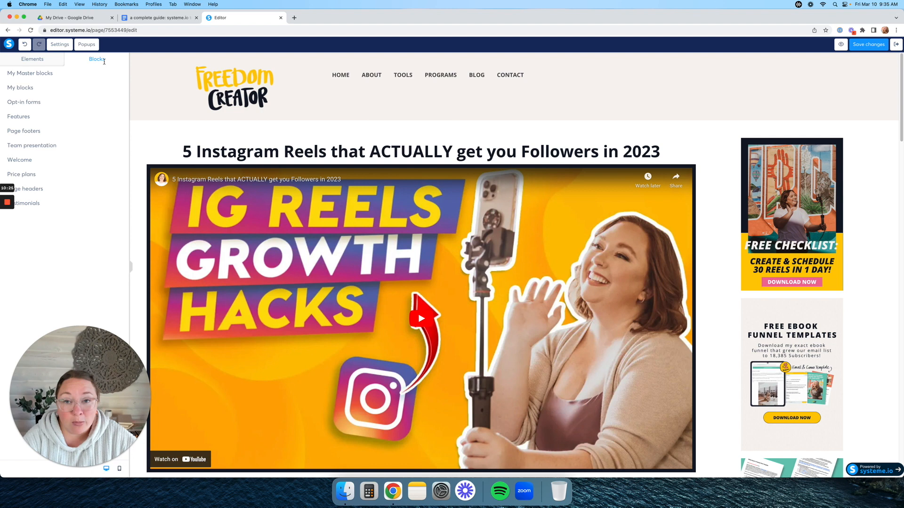
click(27, 88)
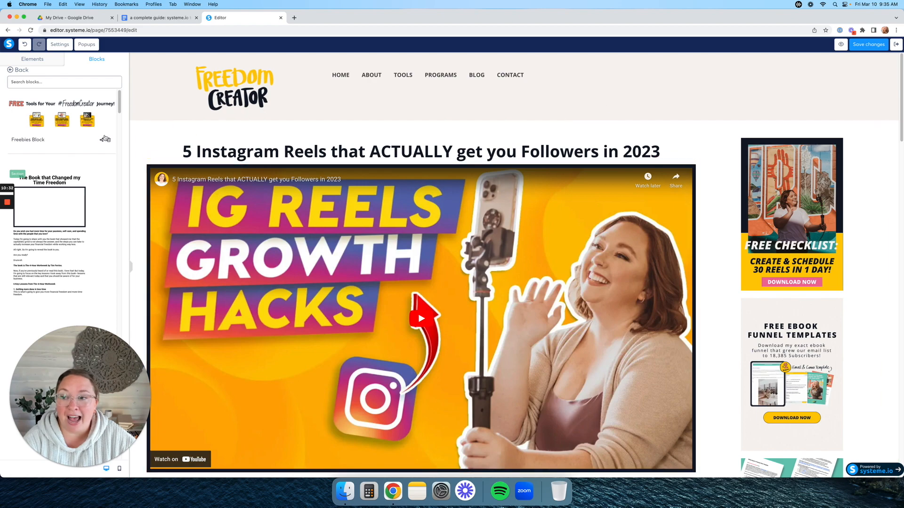
scroll(283, 263, down, 20)
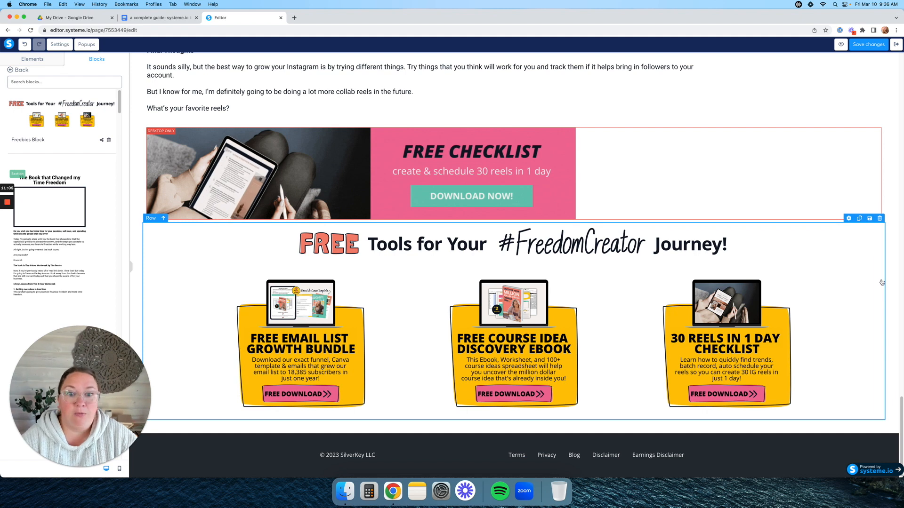
- Delete the freebies row from the post and confirm the deletion
click(879, 217)
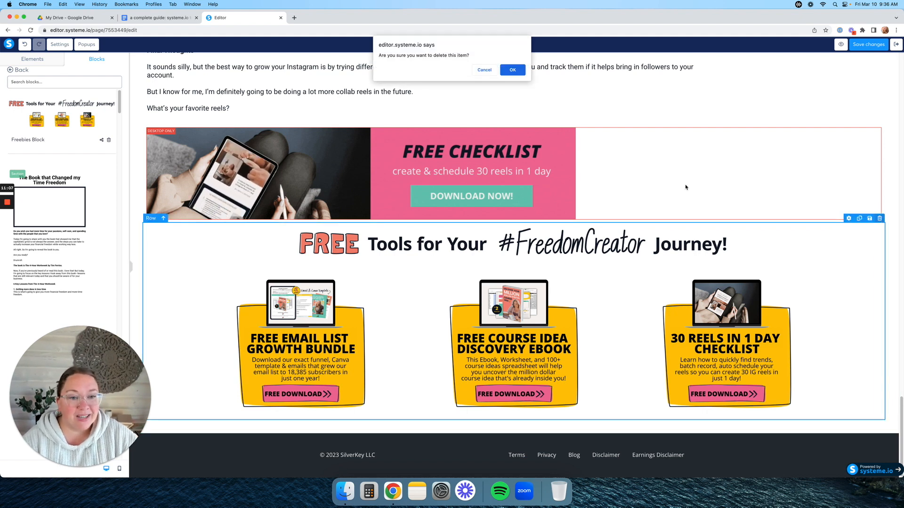
click(512, 70)
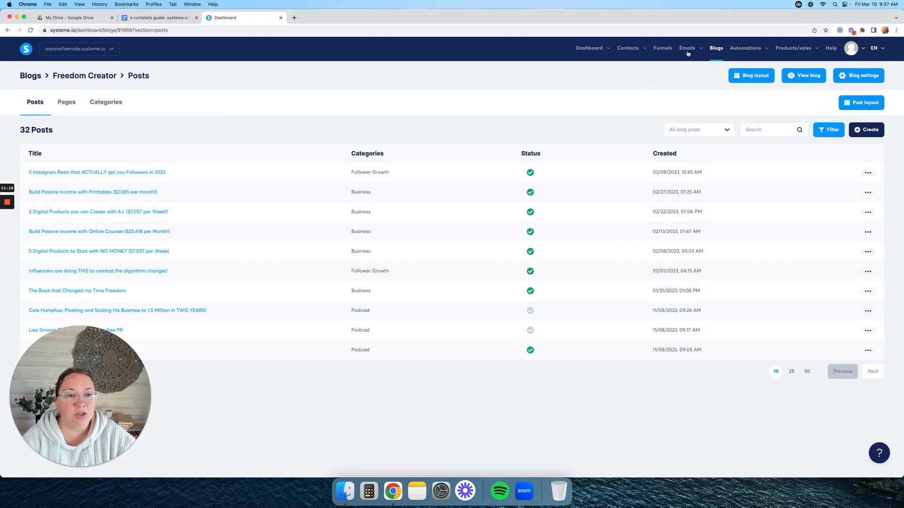
mouse_move(688, 53)
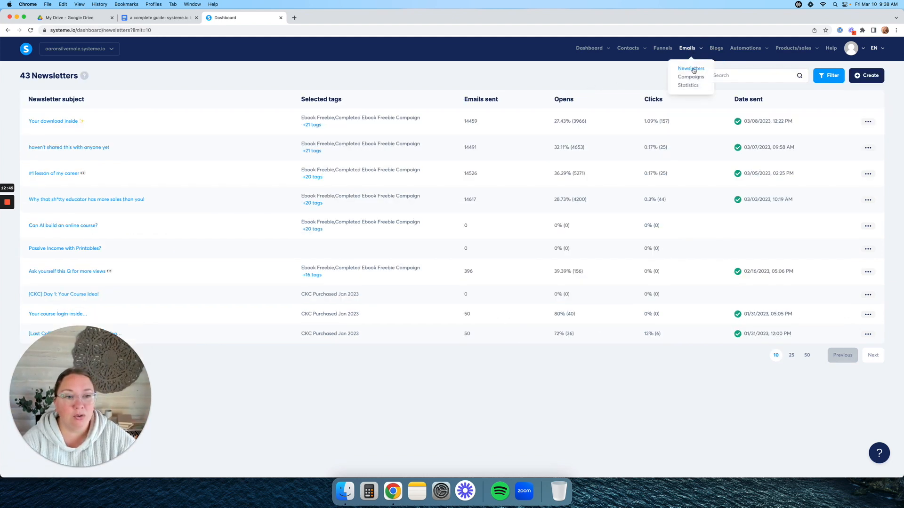
- Create a classic-editor newsletter with subject 'Subject Lime', filling in the sender name and email
click(867, 78)
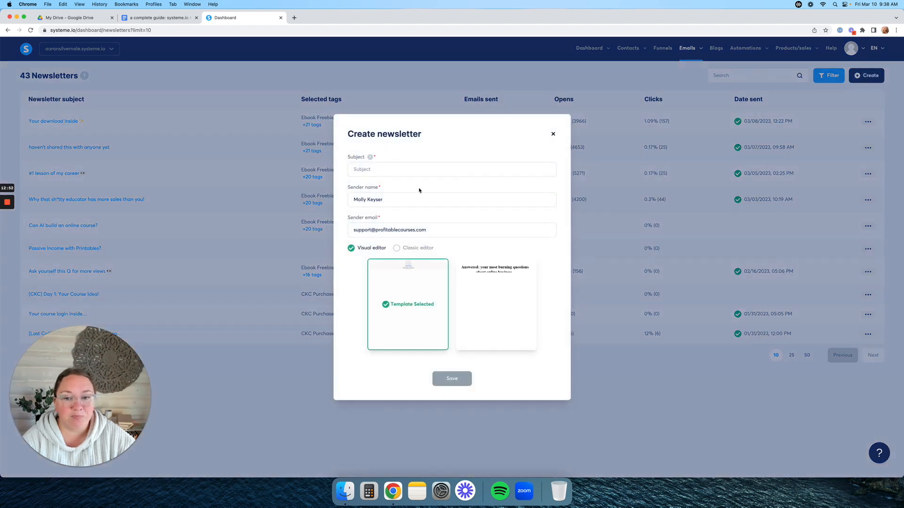
click(405, 171)
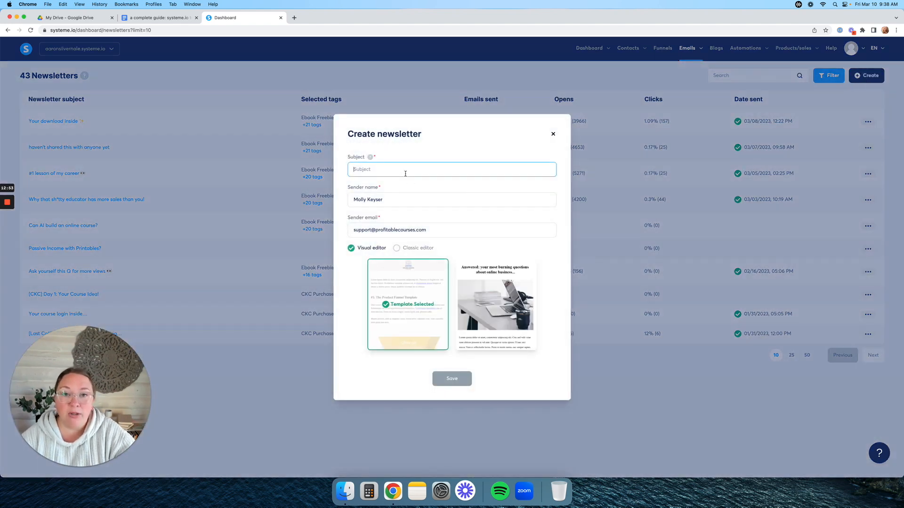
text(Subject Lime)
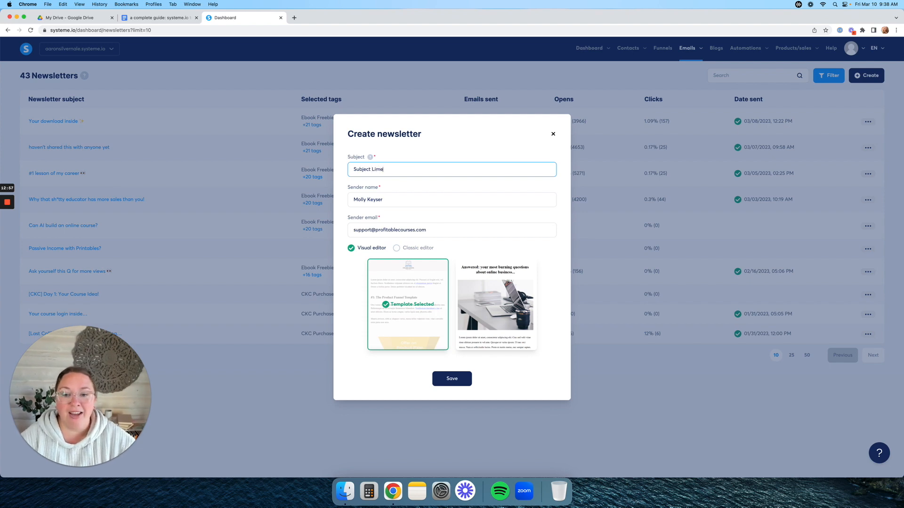
drag(352, 200, 394, 198)
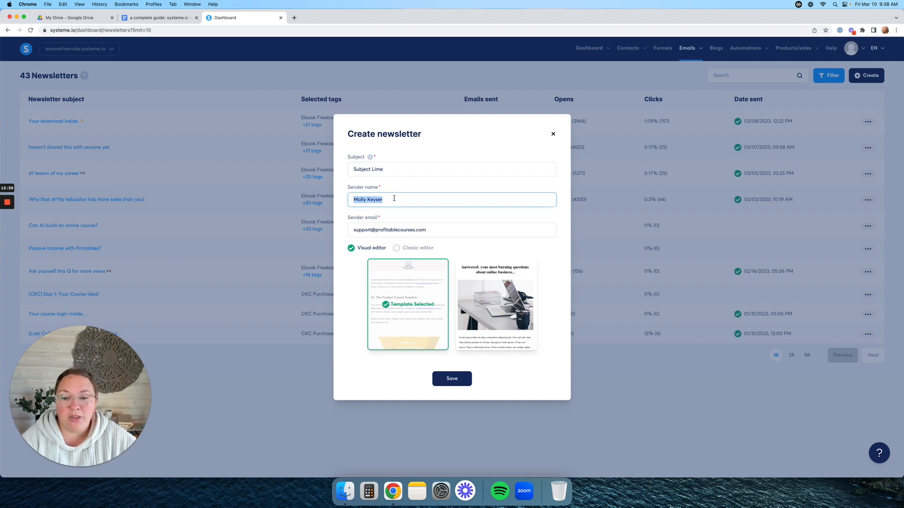
click(441, 232)
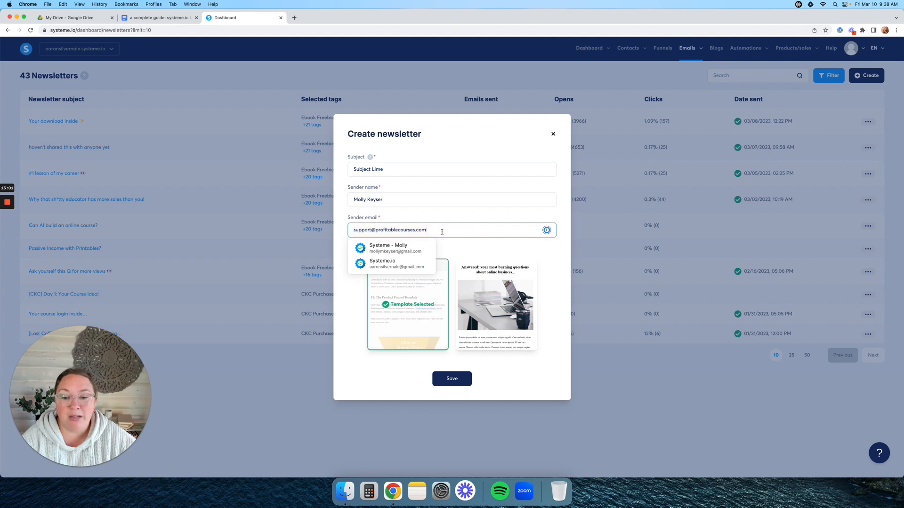
click(507, 257)
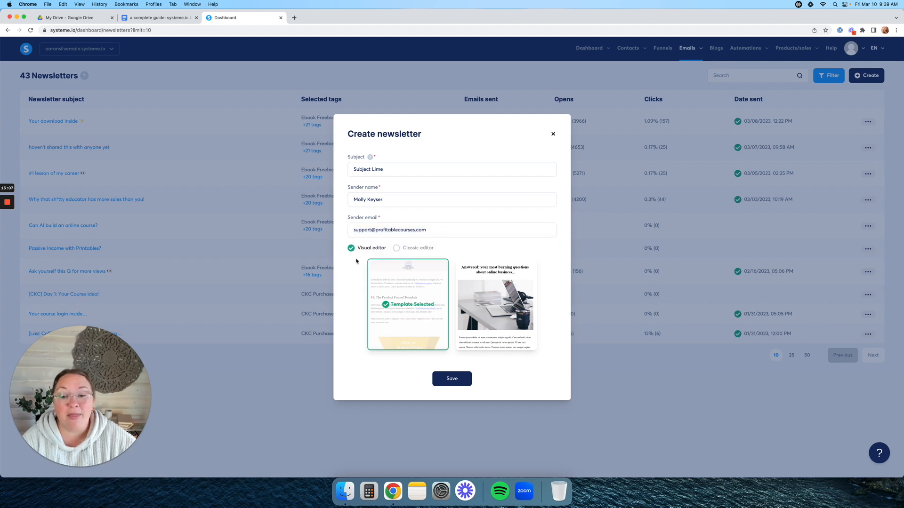
mouse_move(471, 306)
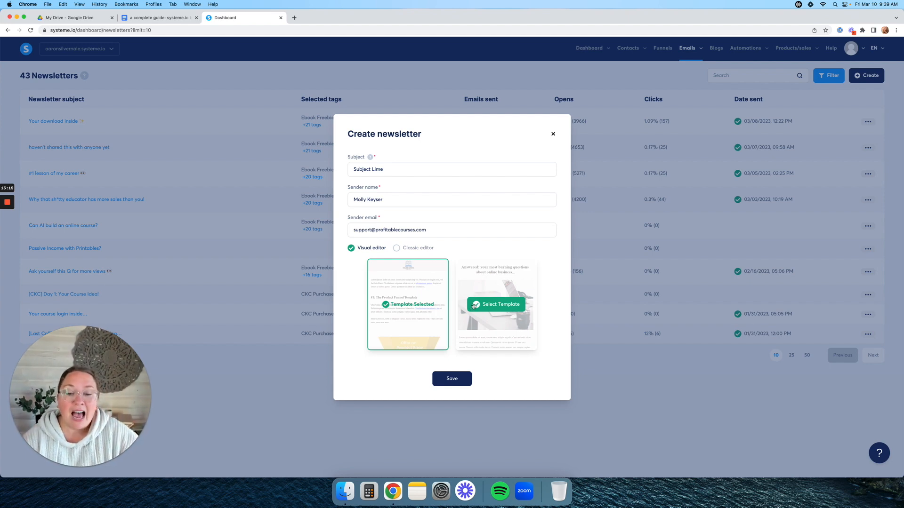
click(396, 250)
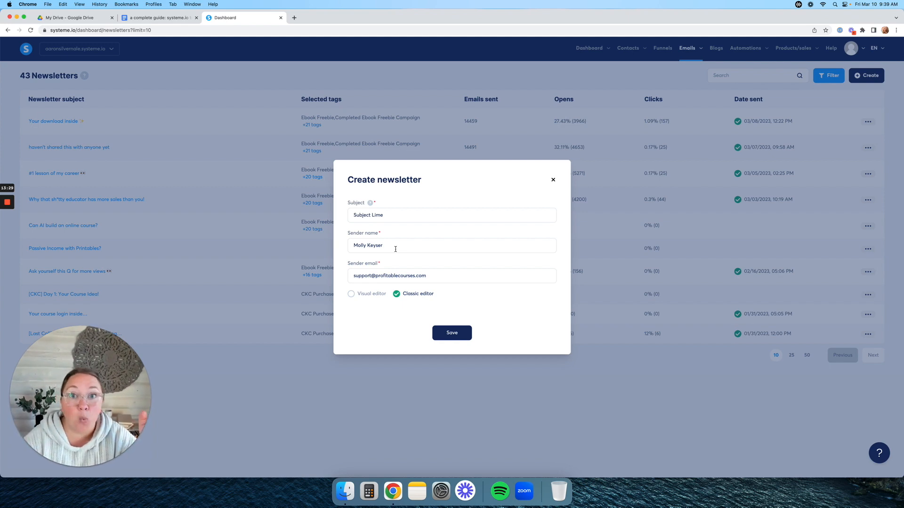
click(454, 336)
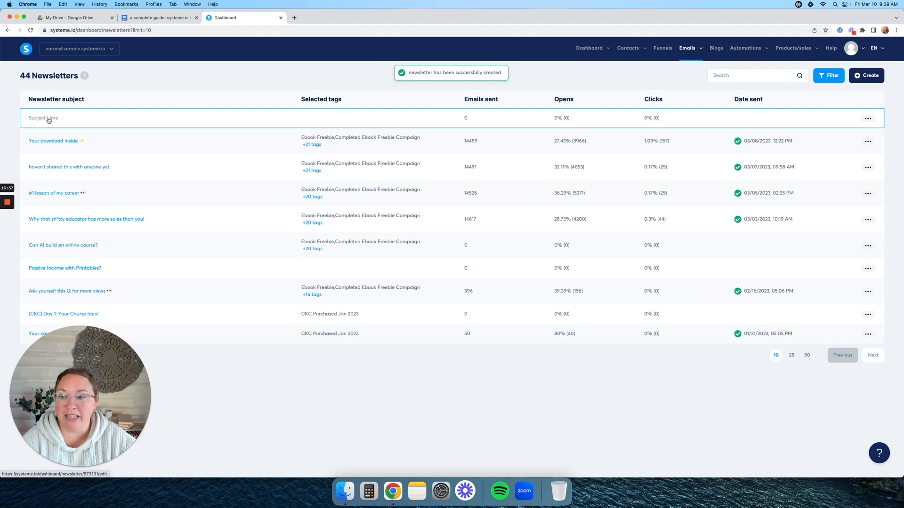
- Write 'Enter in our main email stuff' as the Subject Lime newsletter's body
click(48, 119)
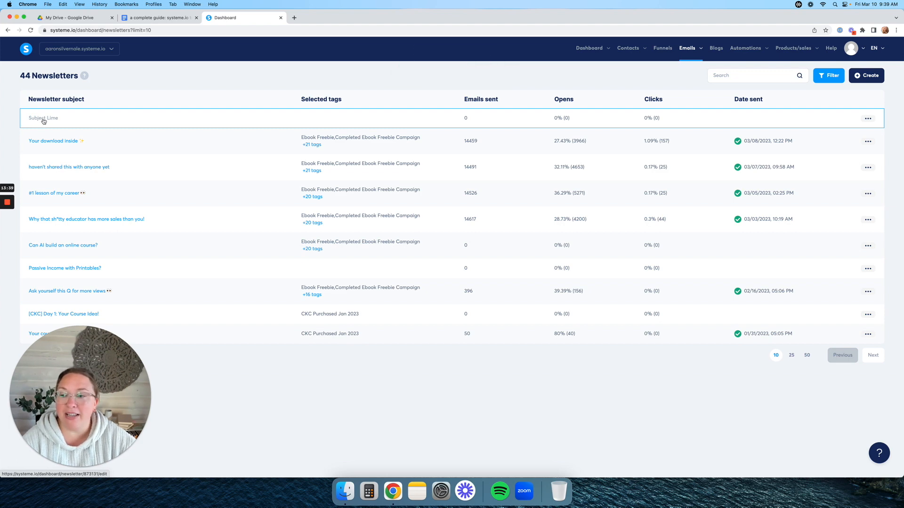
click(255, 221)
text(Enter in our main email stuff)
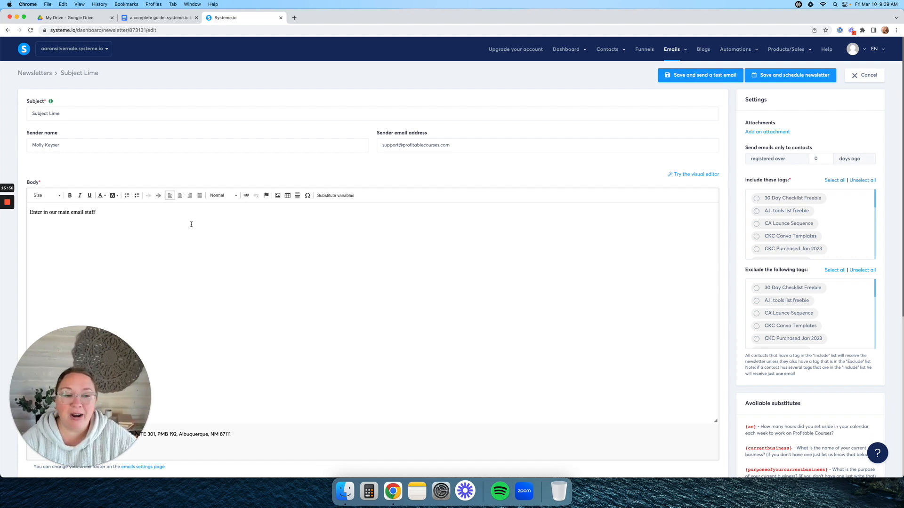
drag(108, 211, 29, 212)
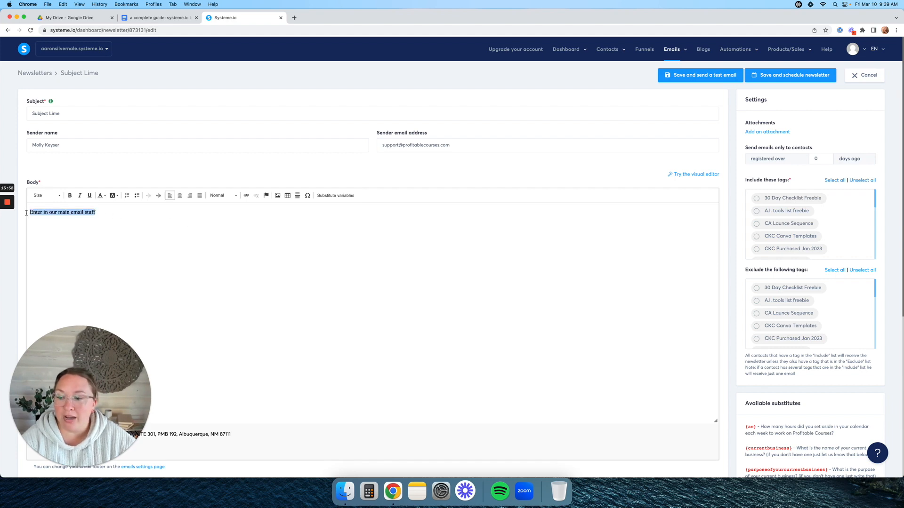
click(102, 196)
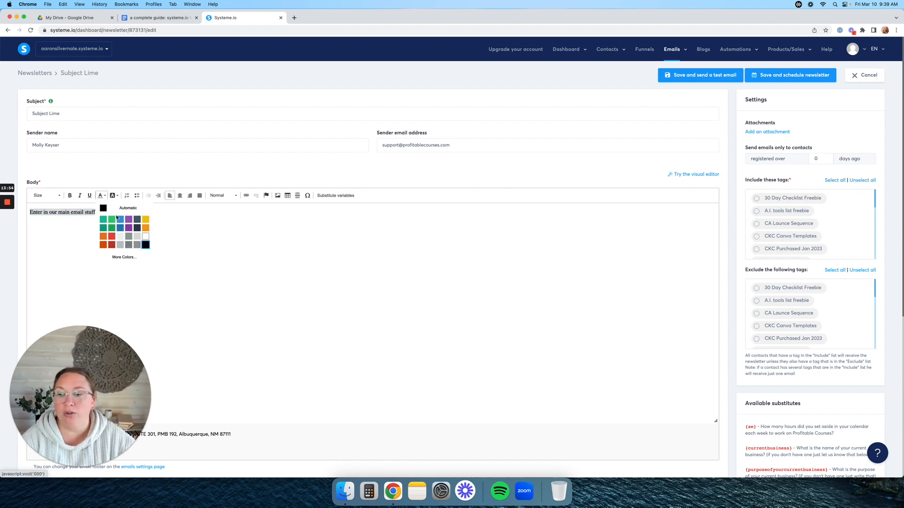
click(78, 225)
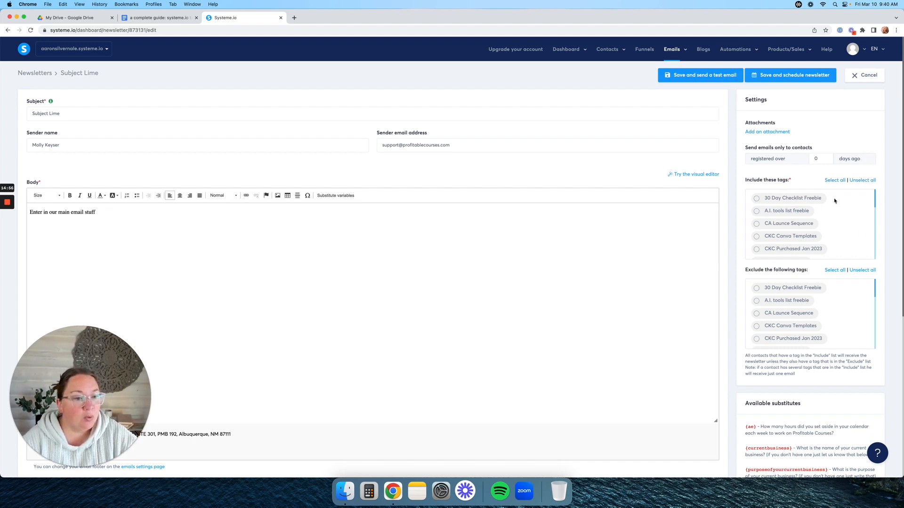
- Target all contact tags except unsubscribed, keeping Registered Live Webinar, and save for scheduling
scroll(832, 217, down, 10)
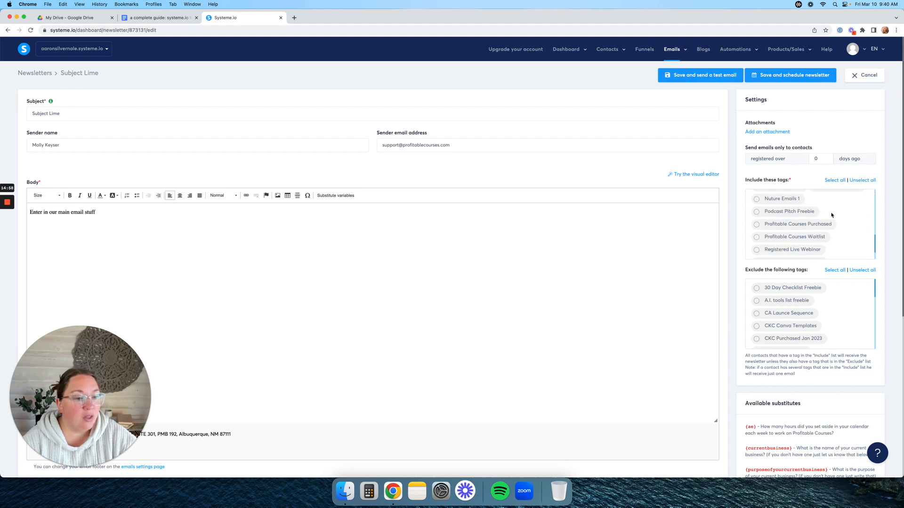
click(838, 183)
scroll(843, 204, down, 3)
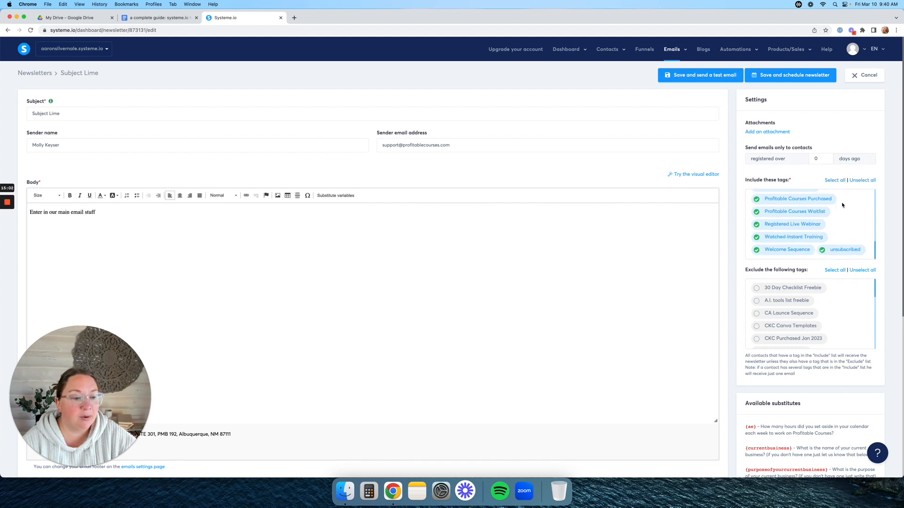
click(822, 252)
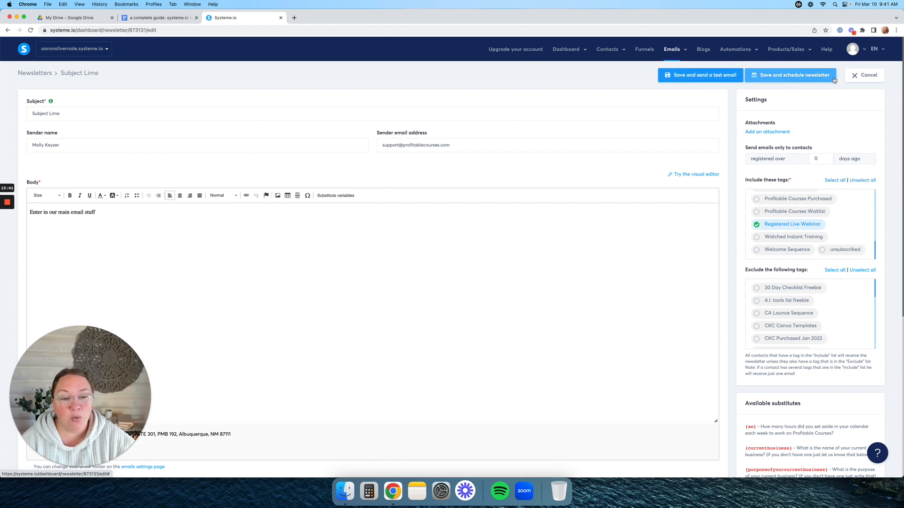
click(816, 80)
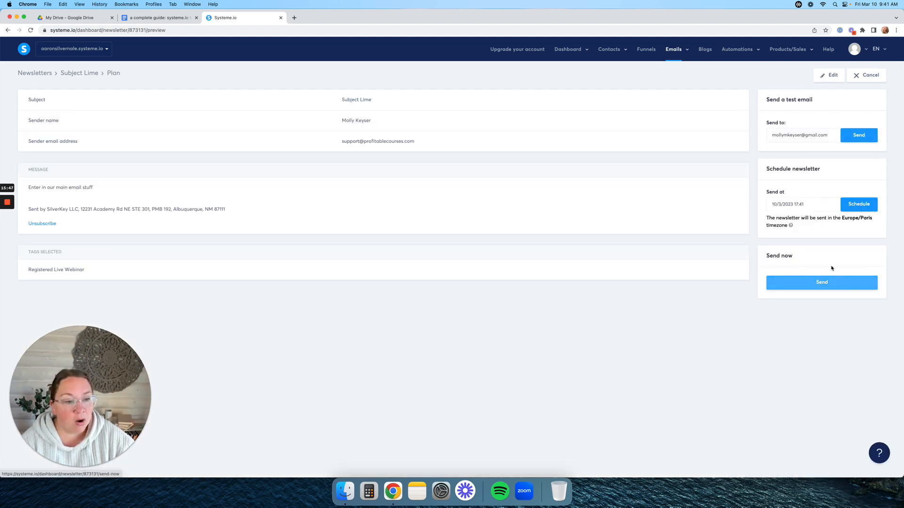
- Check the send date picker without scheduling, then go to the email Campaigns list
click(800, 206)
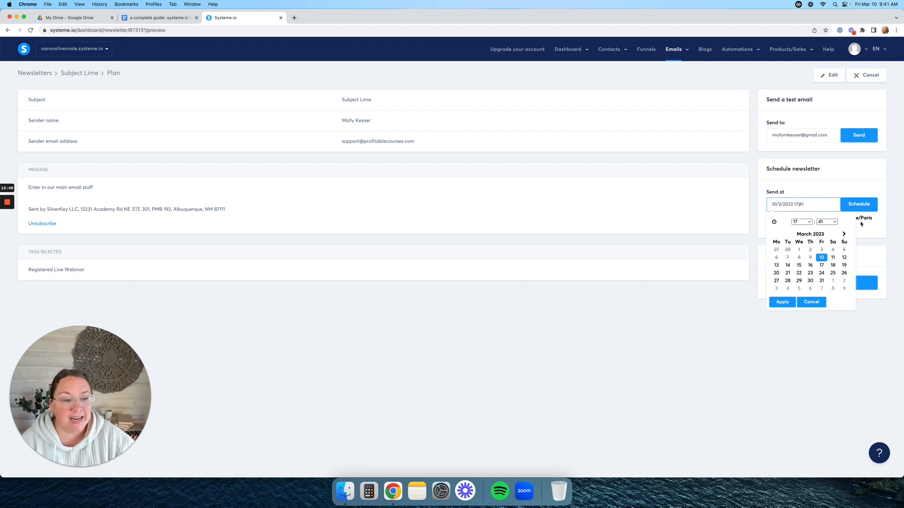
click(867, 204)
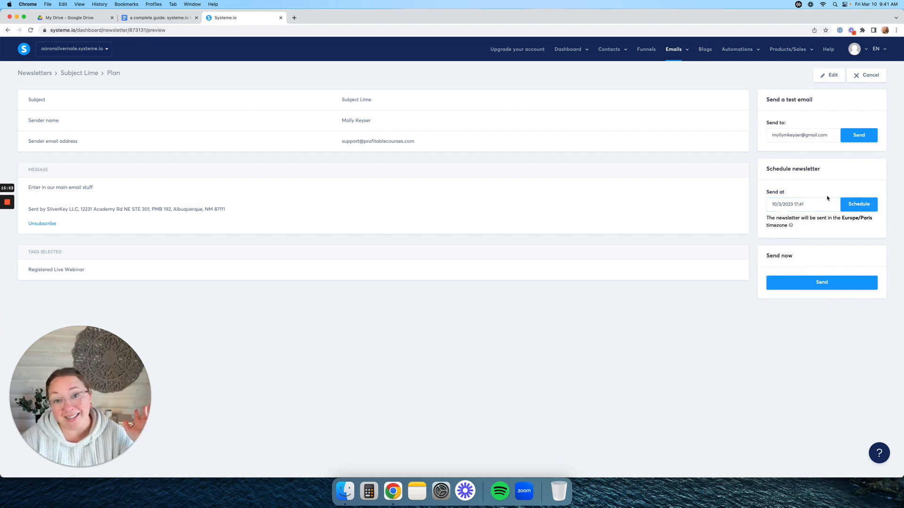
mouse_move(673, 49)
click(677, 77)
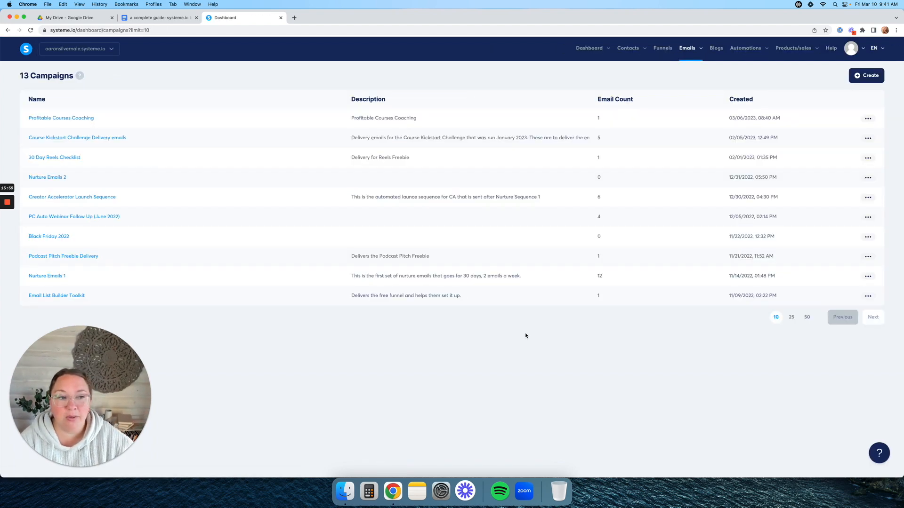
- Create a campaign named 'Campaign Test' with a placeholder description and open it
click(866, 75)
click(427, 231)
text(Campaign )
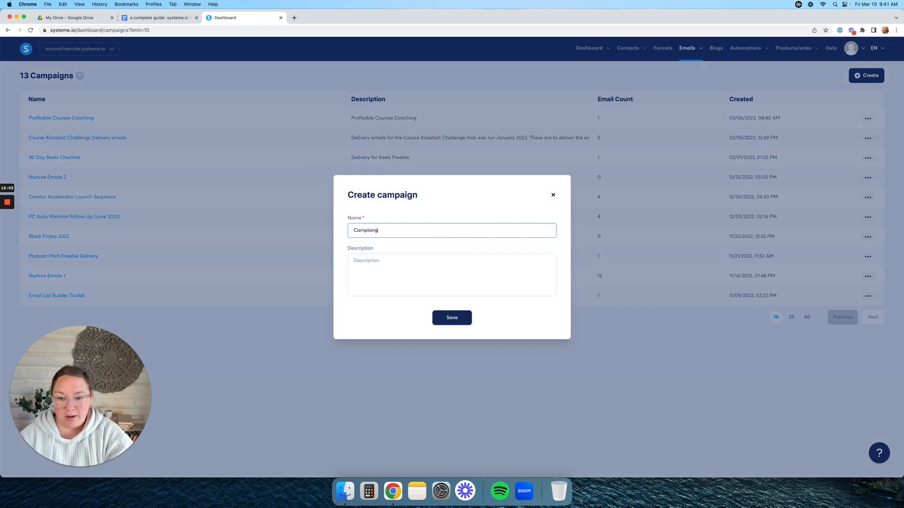
text(TEst)
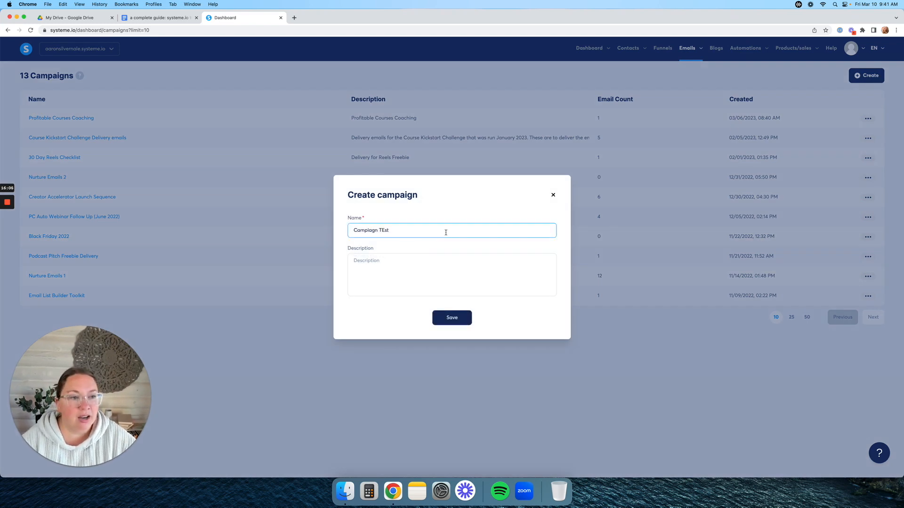
key(BackSpace)
key(BackSpace)
key(BackSpace)
key(BackSpace)
key(BackSpace)
key(BackSpace)
key(BackSpace)
key(BackSpace)
key(BackSpace)
text(aign Test)
click(410, 267)
text(fe)
key(BackSpace)
key(BackSpace)
text(dsglhsglhd)
click(451, 317)
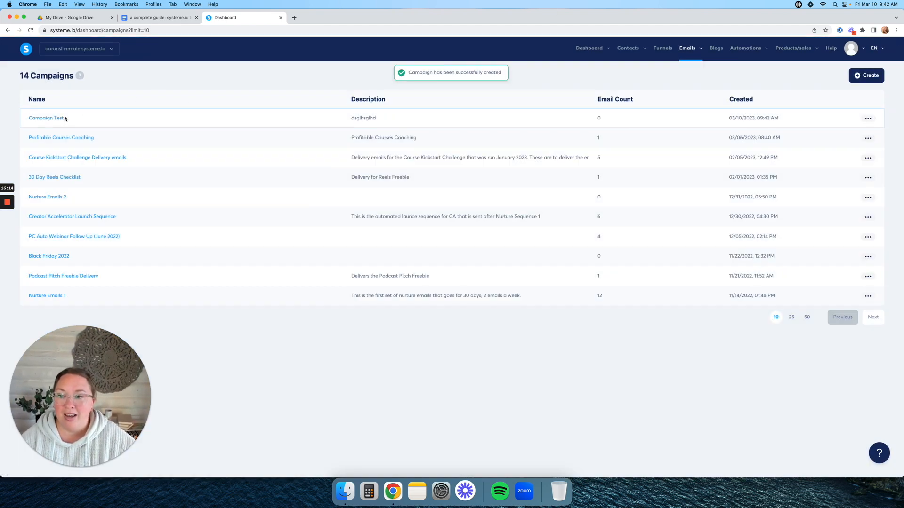
click(61, 118)
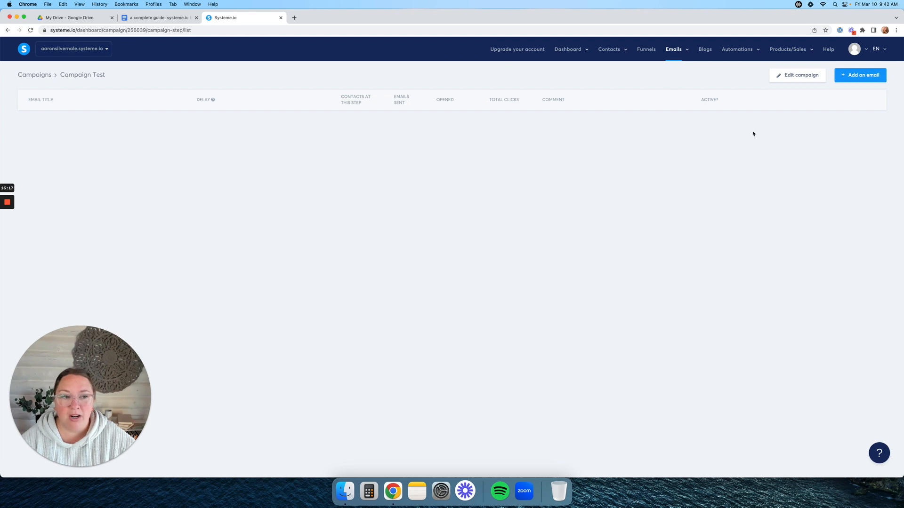
- Add a classic-editor email titled 'Test' to Campaign Test and save it
click(855, 76)
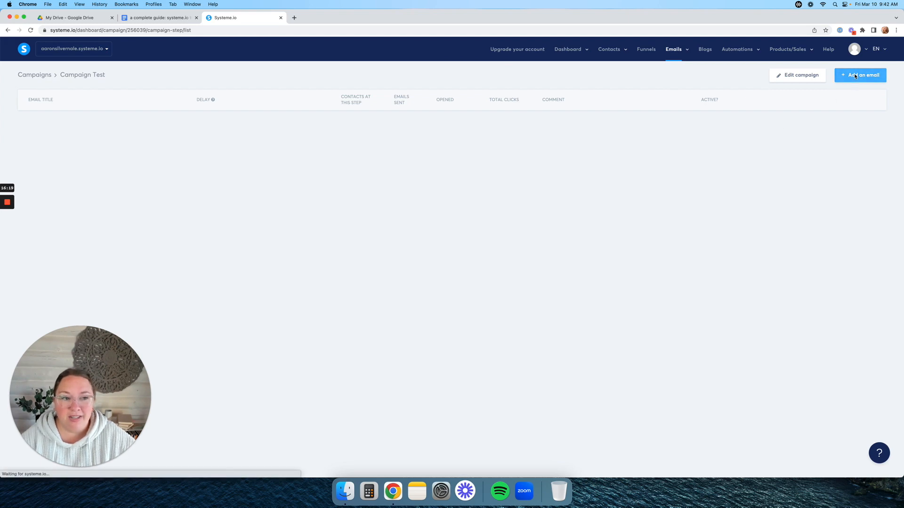
click(421, 163)
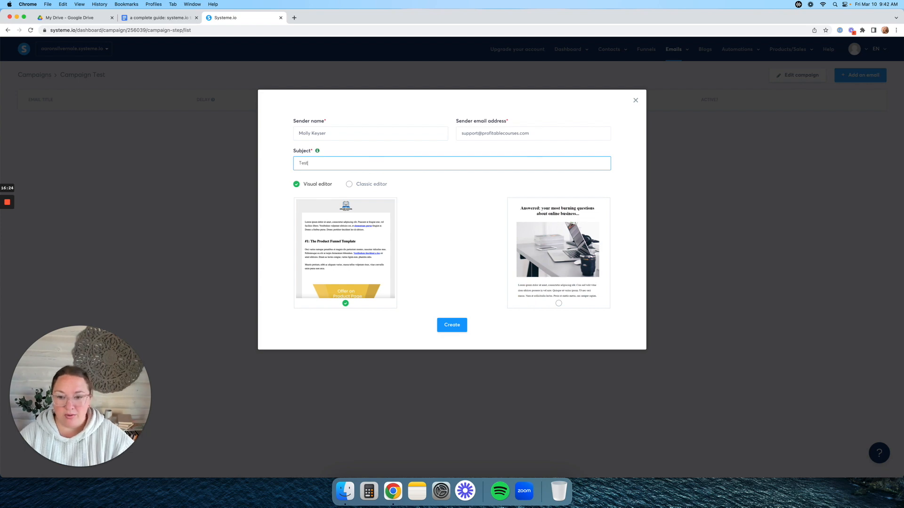
click(374, 184)
click(455, 205)
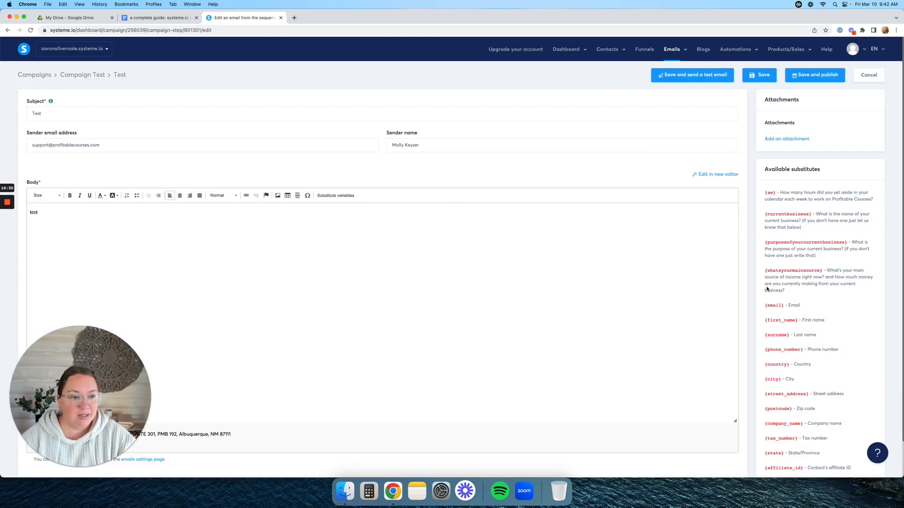
click(763, 76)
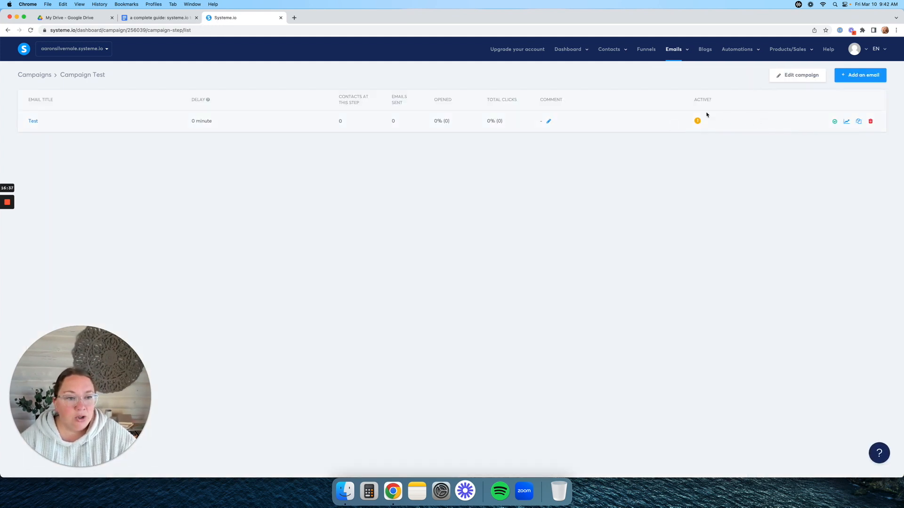
- Set the Test email's sending delay to 0 minutes
click(834, 122)
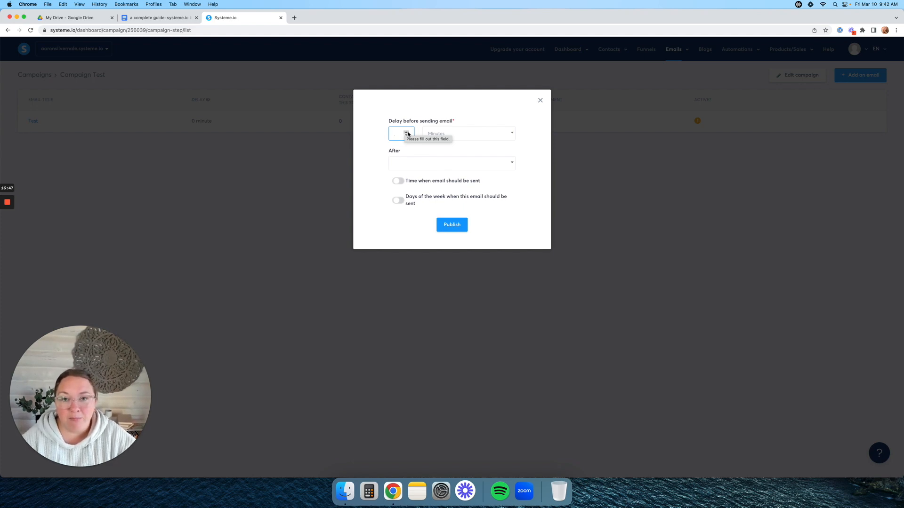
drag(389, 121, 458, 121)
click(459, 122)
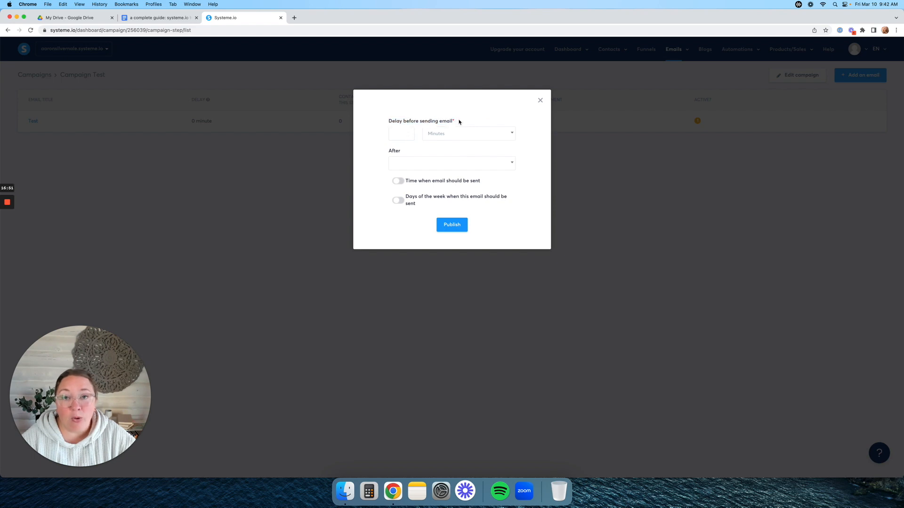
click(401, 133)
text(0)
click(421, 149)
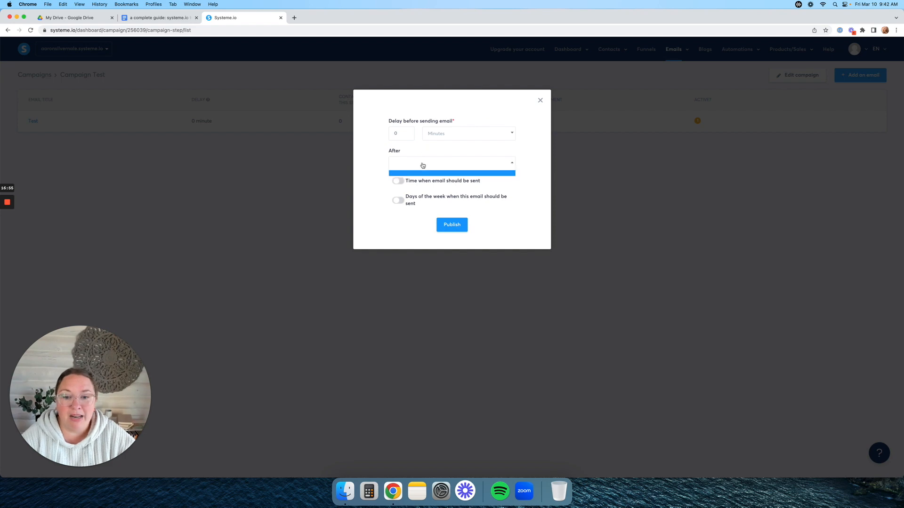
- Restrict sending to weekdays excluding Saturday, publish the email, and go to Funnels
click(400, 182)
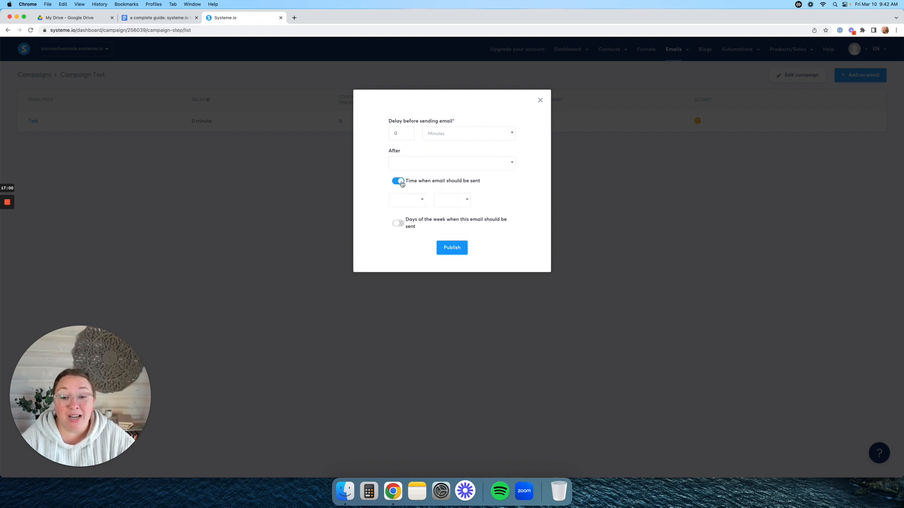
click(401, 183)
click(398, 202)
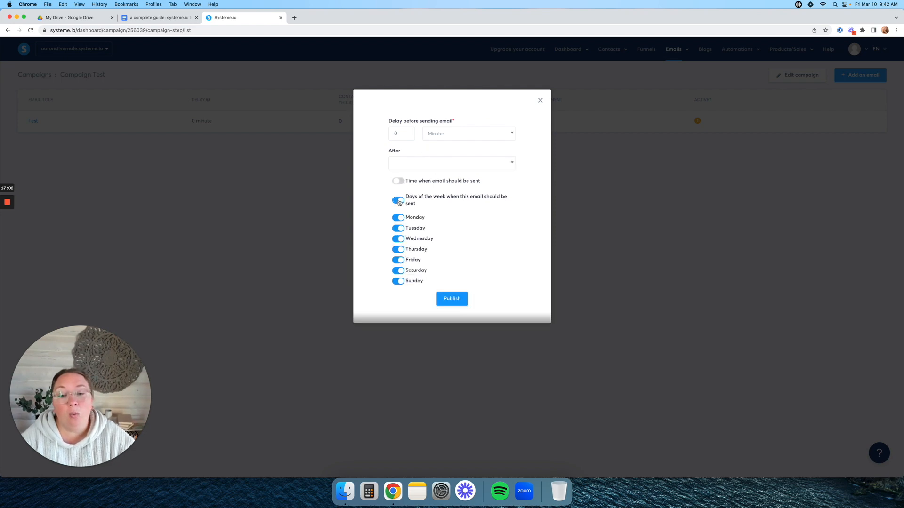
click(398, 201)
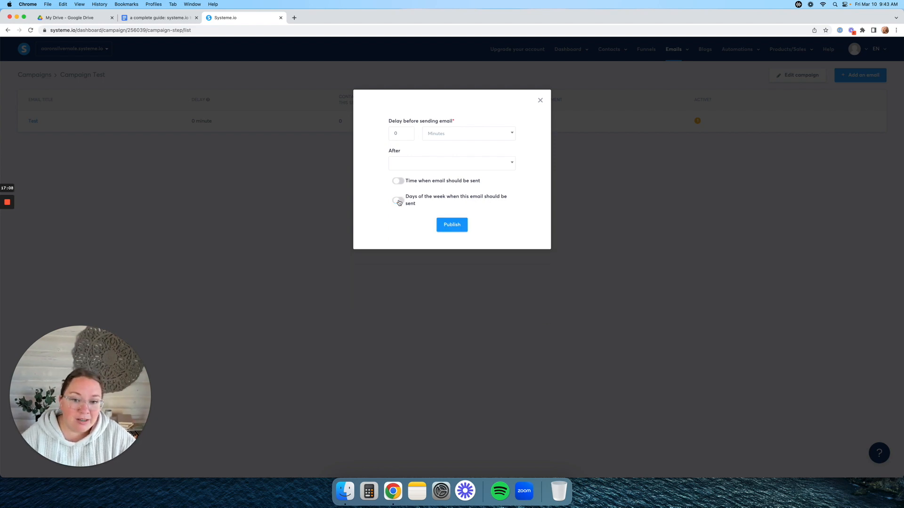
click(398, 202)
click(398, 268)
click(452, 301)
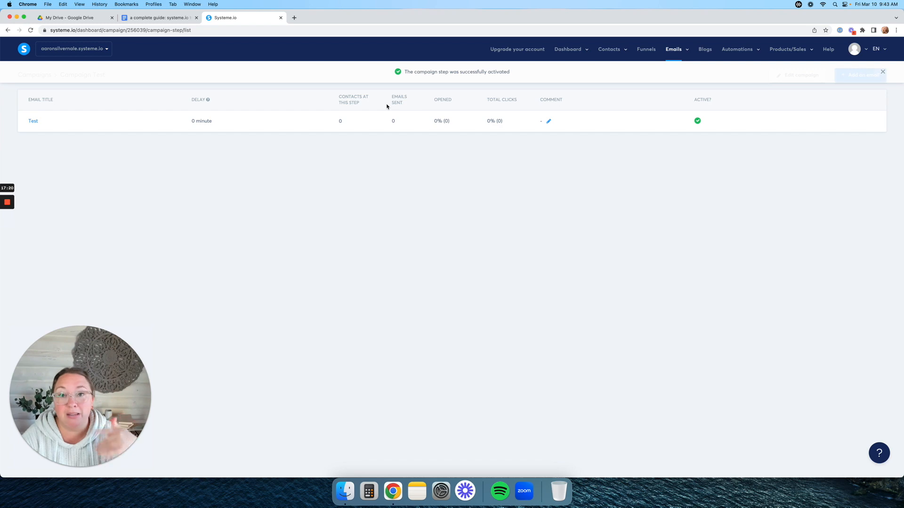
mouse_move(593, 129)
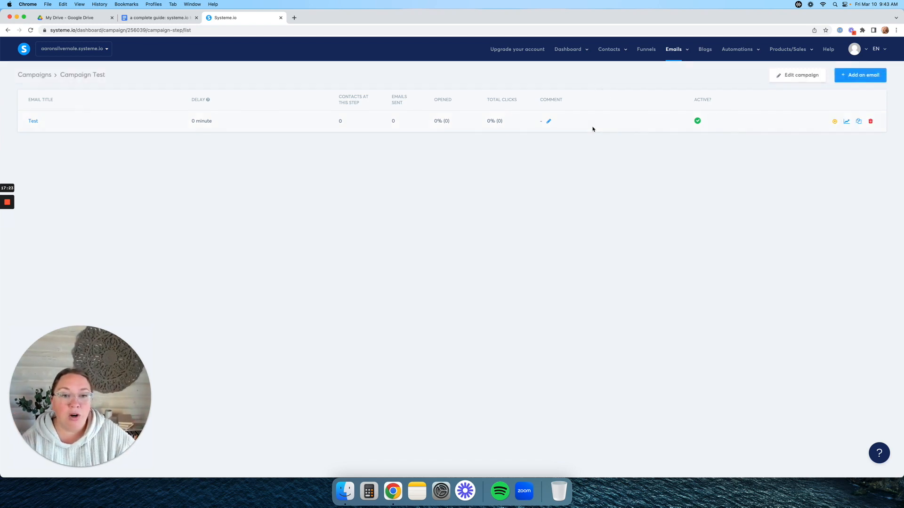
click(646, 50)
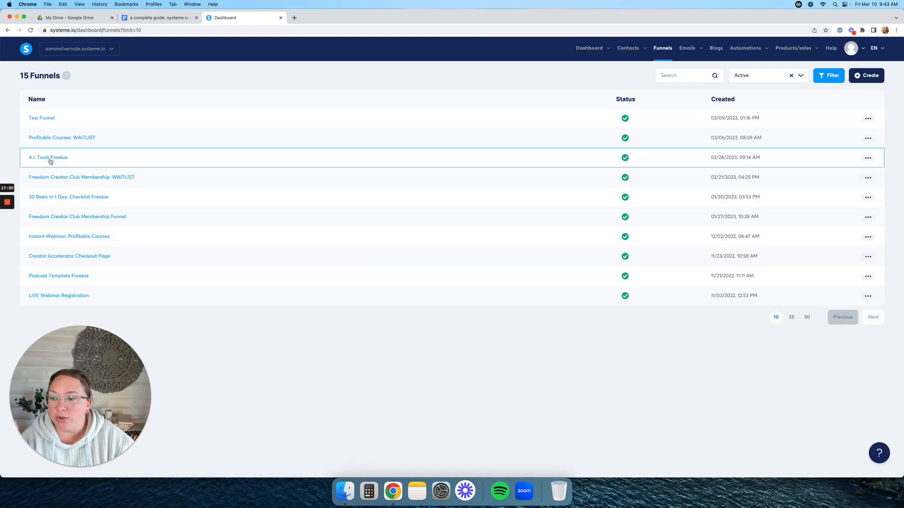
- Add a subscribe-to-campaign action for Creator Accelerator Launch Sequence to the 30 Reels funnel's form-subscribed rule
click(61, 199)
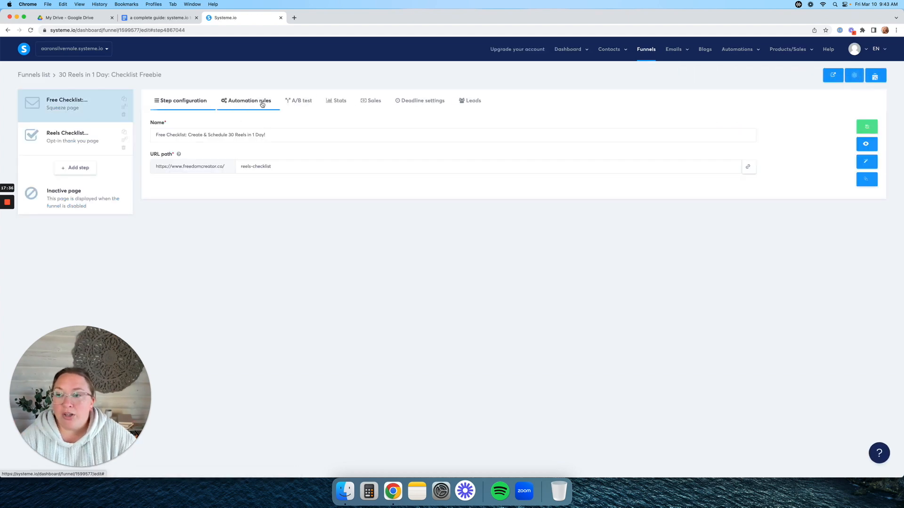
click(263, 104)
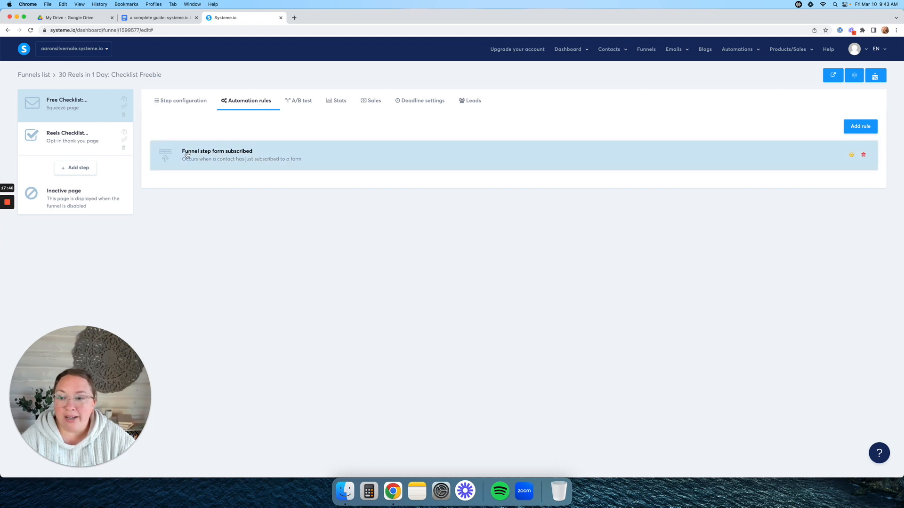
click(505, 158)
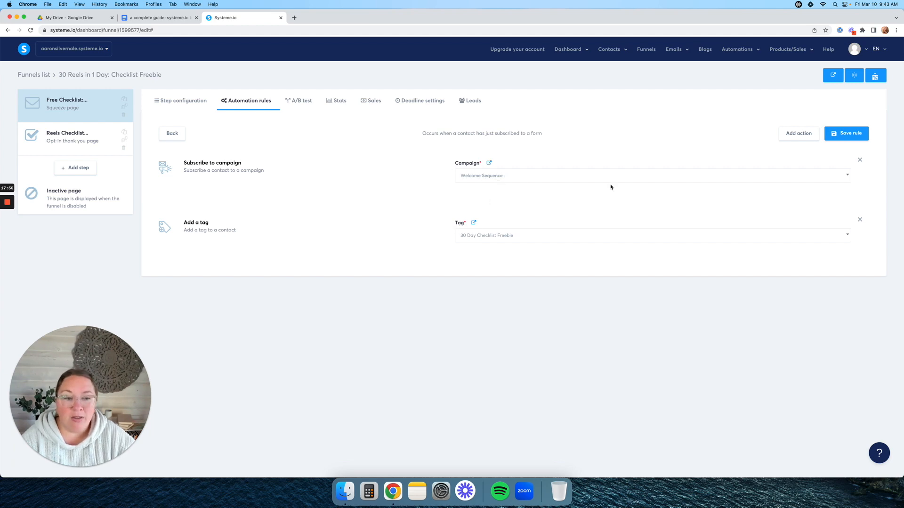
click(805, 137)
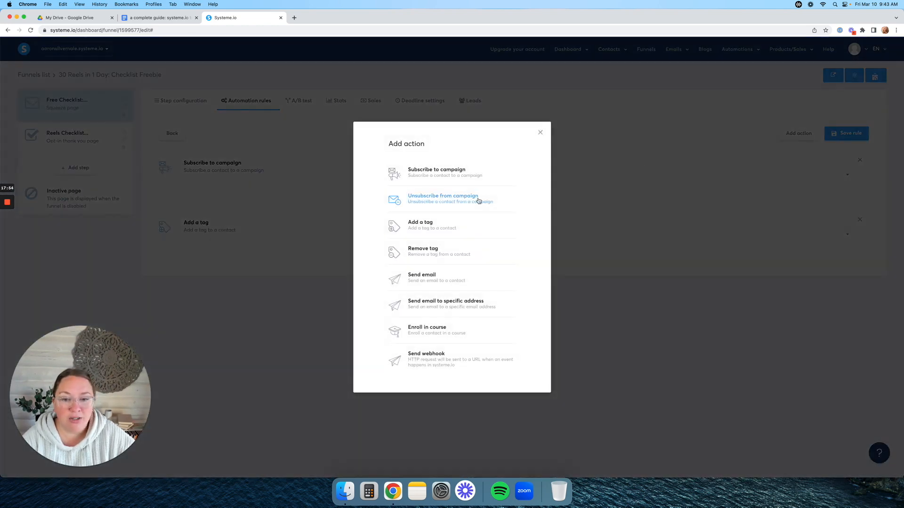
click(443, 178)
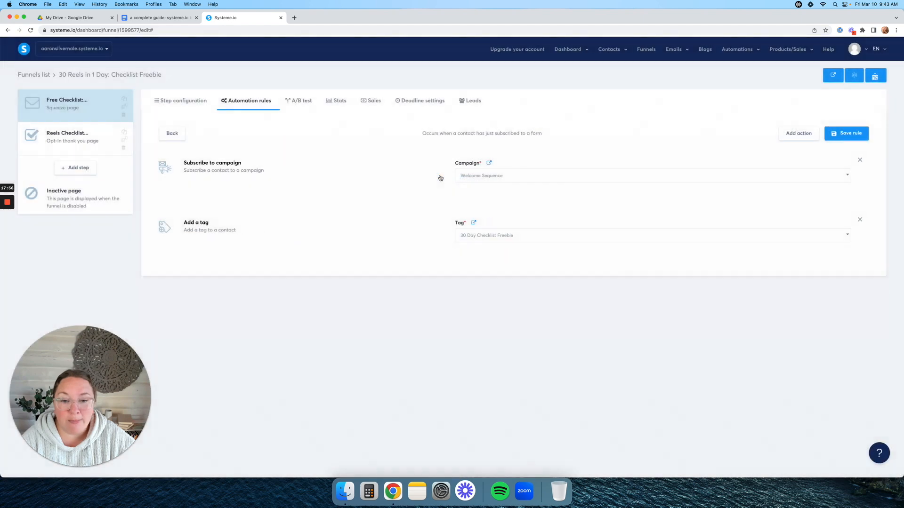
click(491, 177)
click(499, 218)
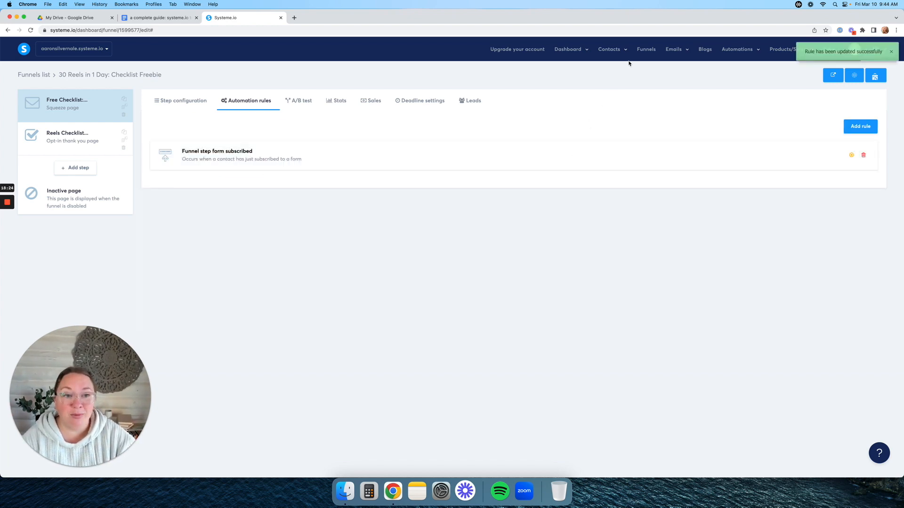
click(643, 48)
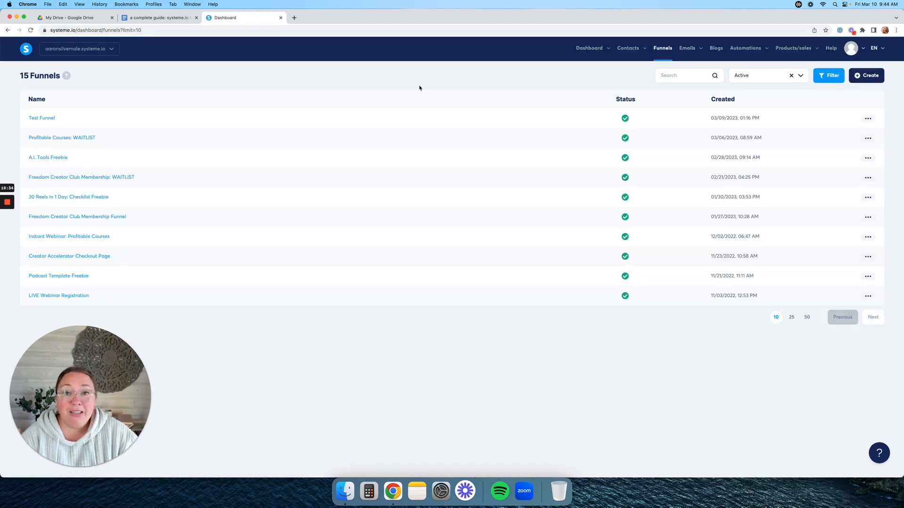
click(867, 77)
click(410, 188)
text(F)
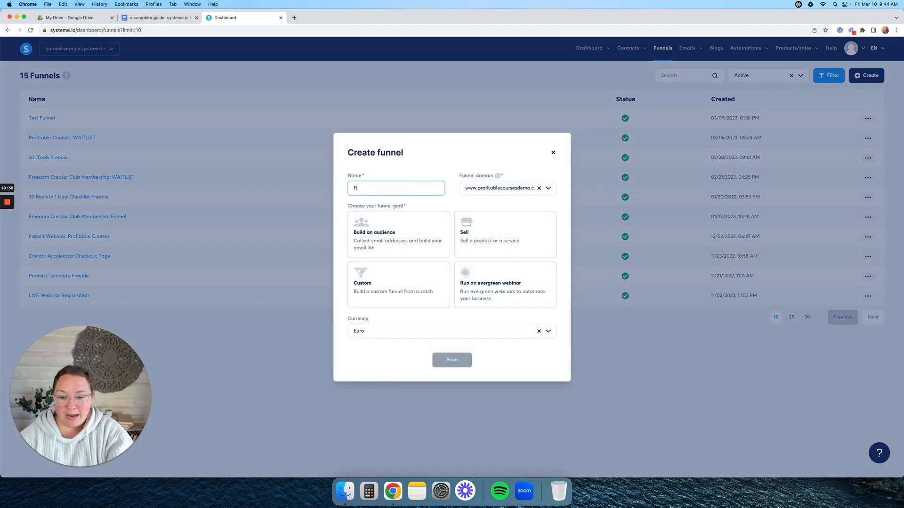
text(reebie Funnel Test)
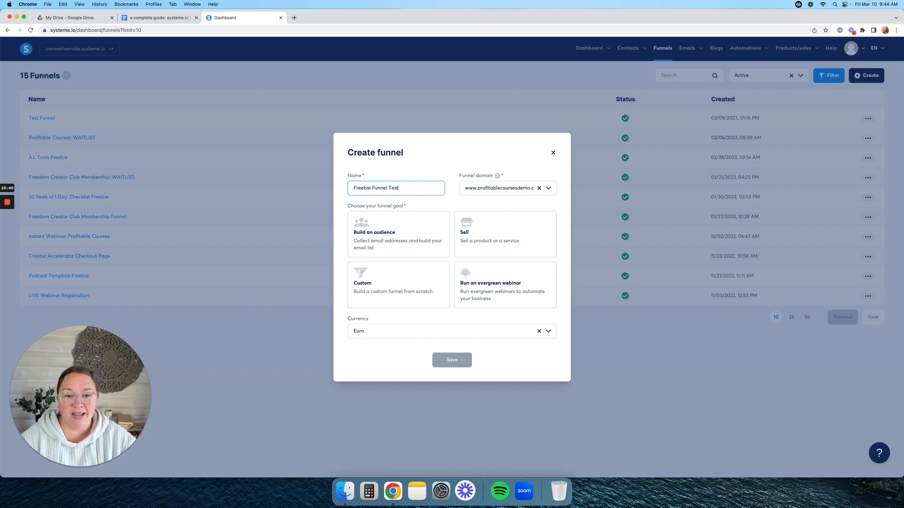
click(549, 187)
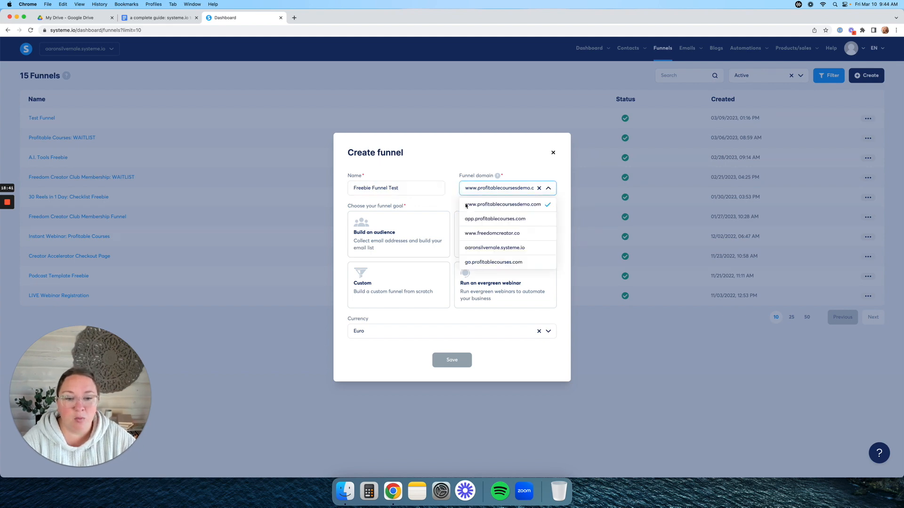
click(495, 205)
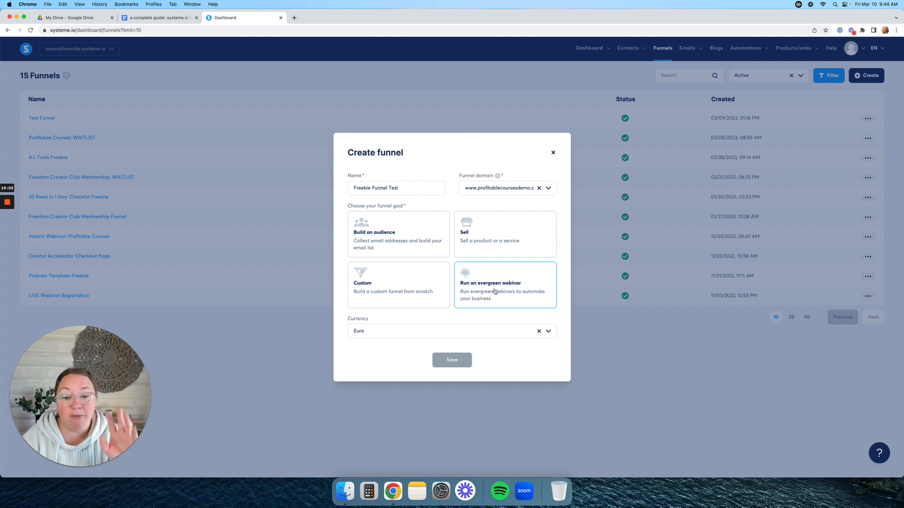
- Set the goal to Build an audience and currency to U.S. Dollar, then create and open the funnel
click(548, 332)
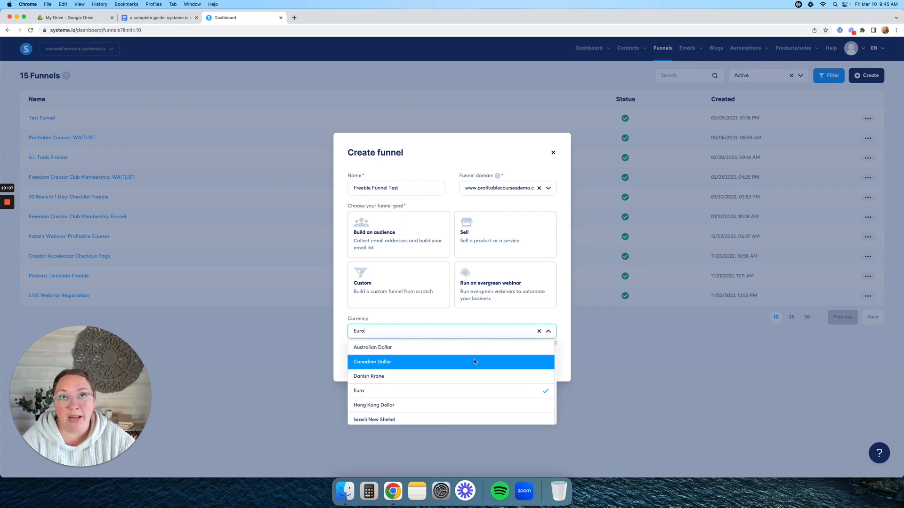
click(393, 241)
click(548, 332)
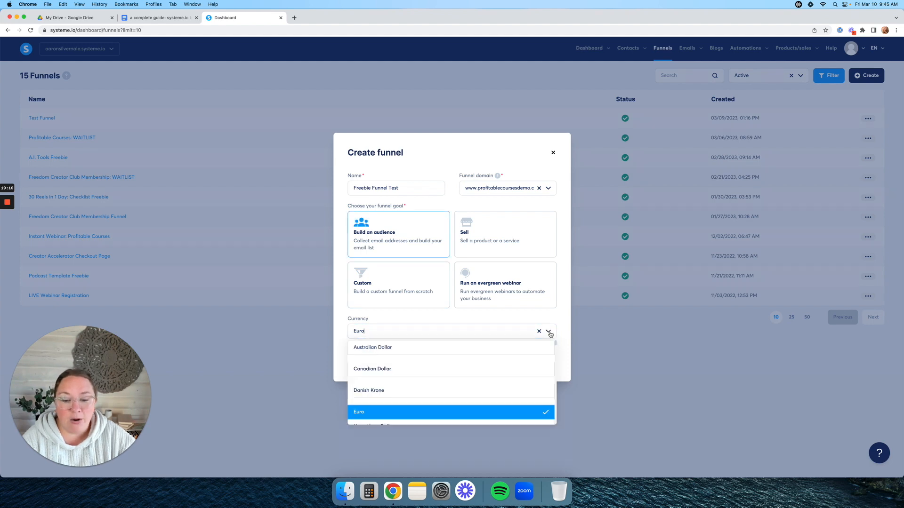
scroll(478, 370, down, 5)
scroll(478, 371, down, 6)
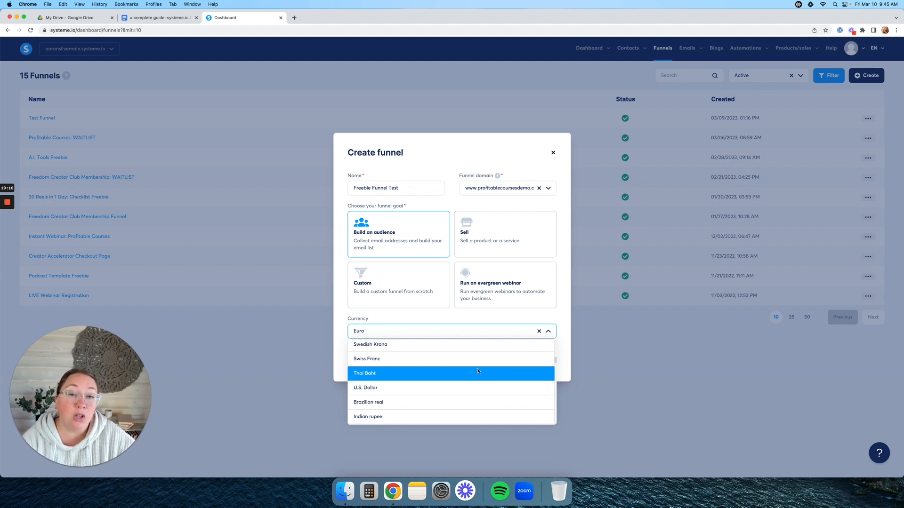
scroll(477, 371, down, 2)
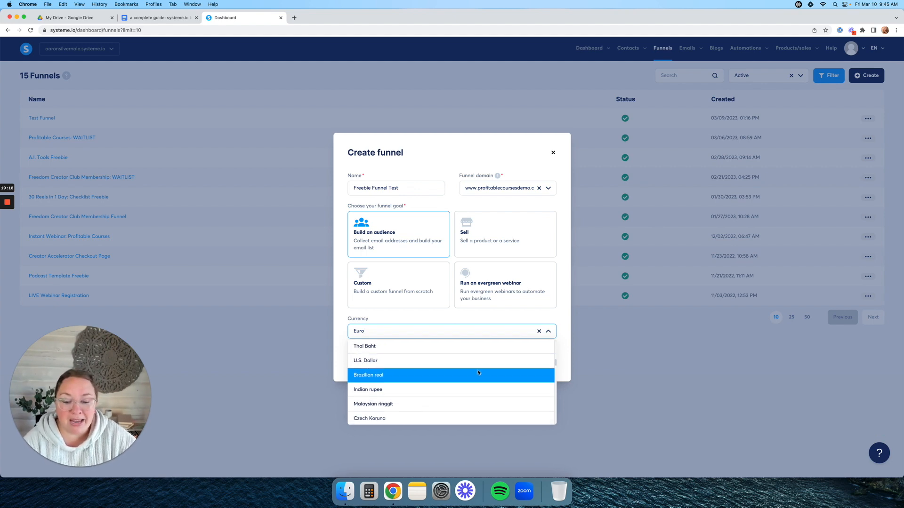
click(466, 360)
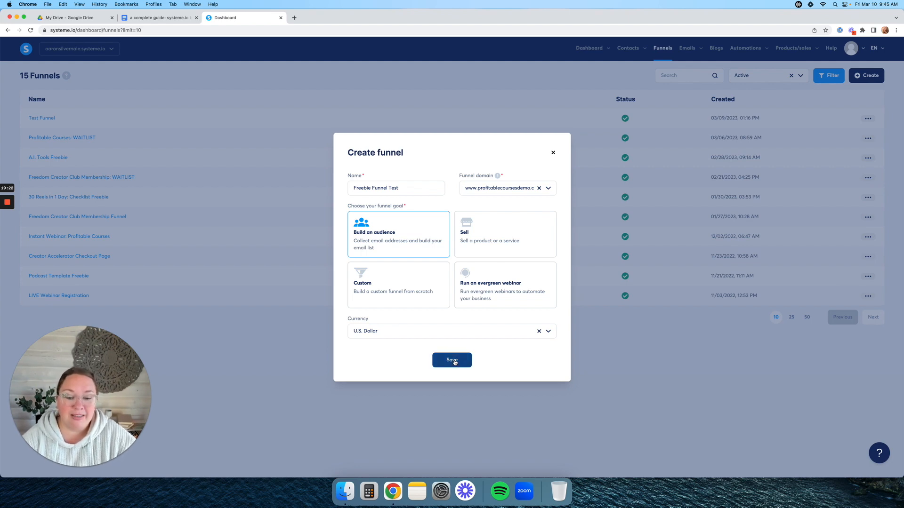
click(454, 361)
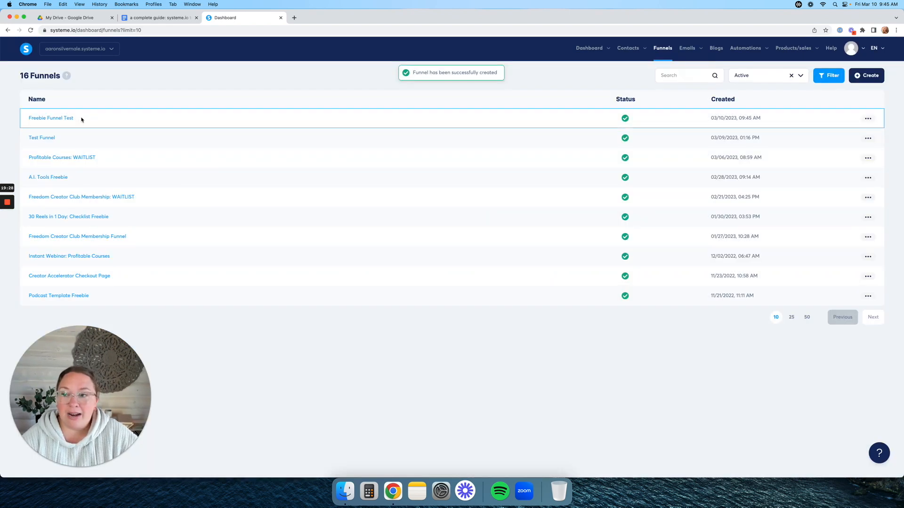
click(64, 119)
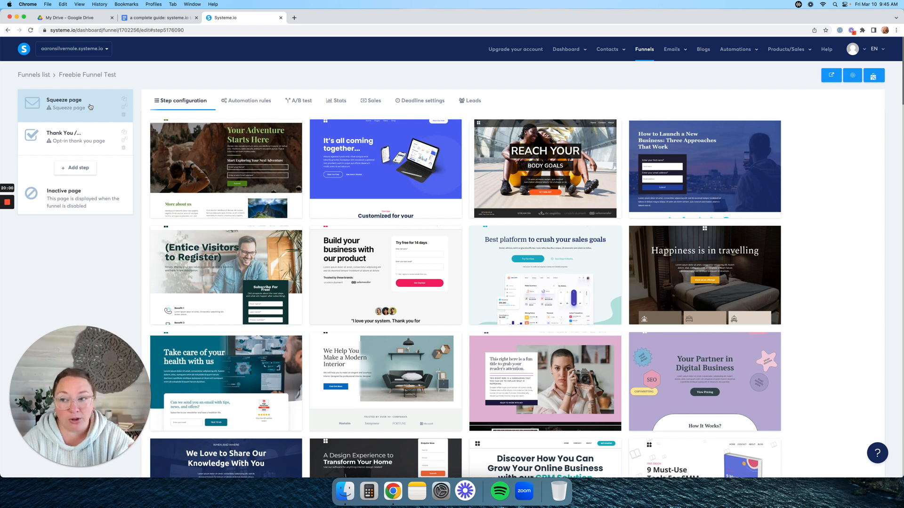
- Compare step templates, then apply 'Build your business with our product' to the squeeze page
click(85, 142)
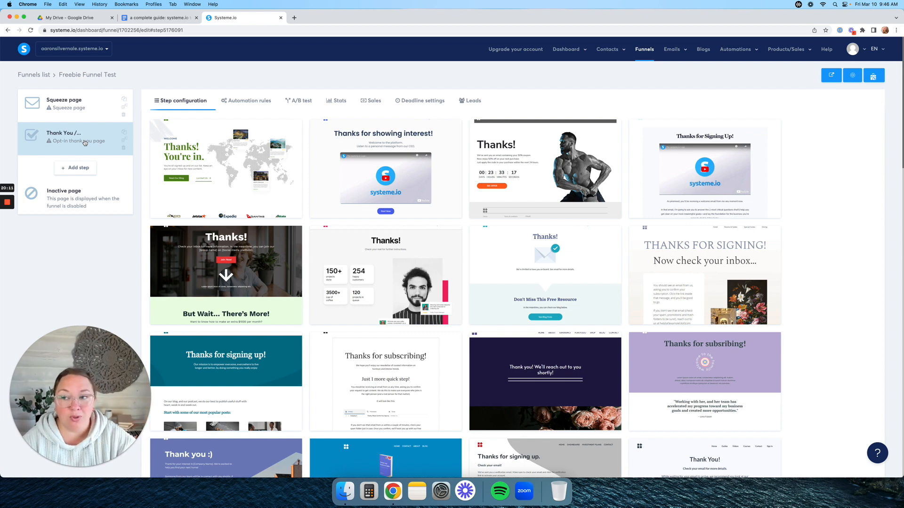
click(79, 118)
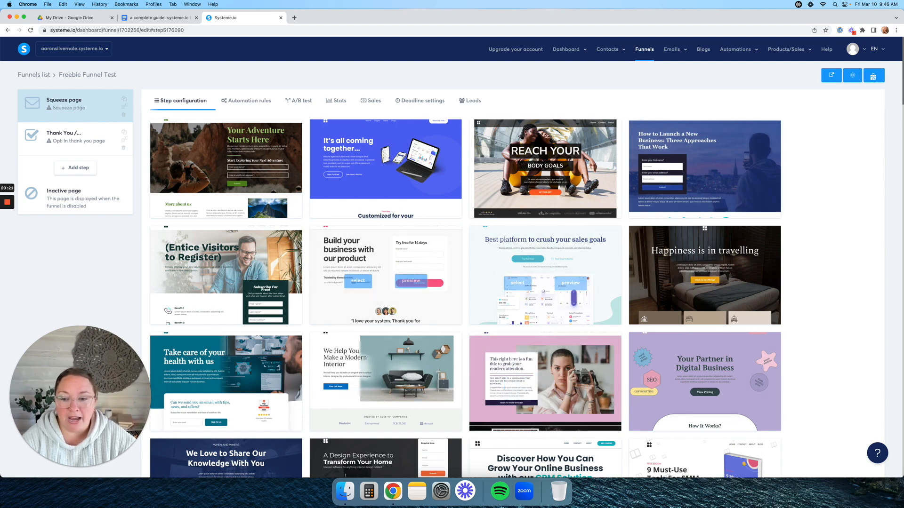
scroll(507, 350, down, 5)
scroll(507, 351, up, 5)
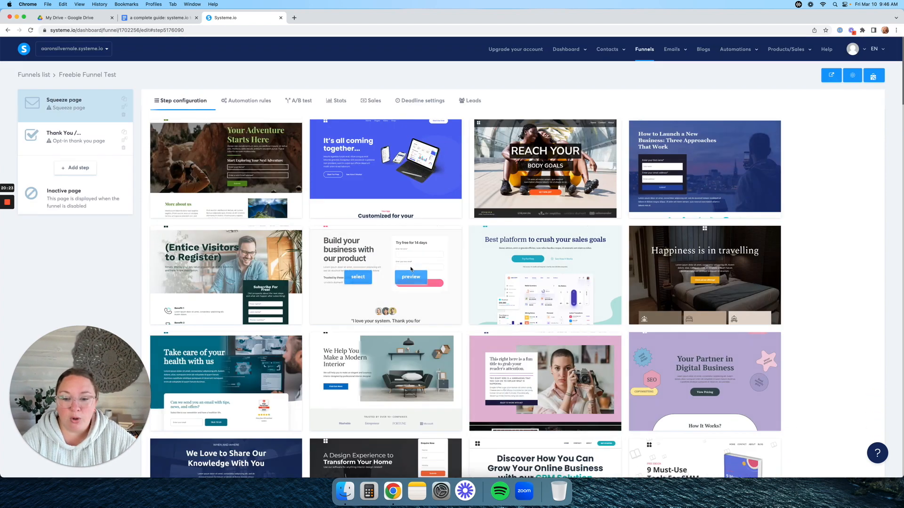
click(346, 280)
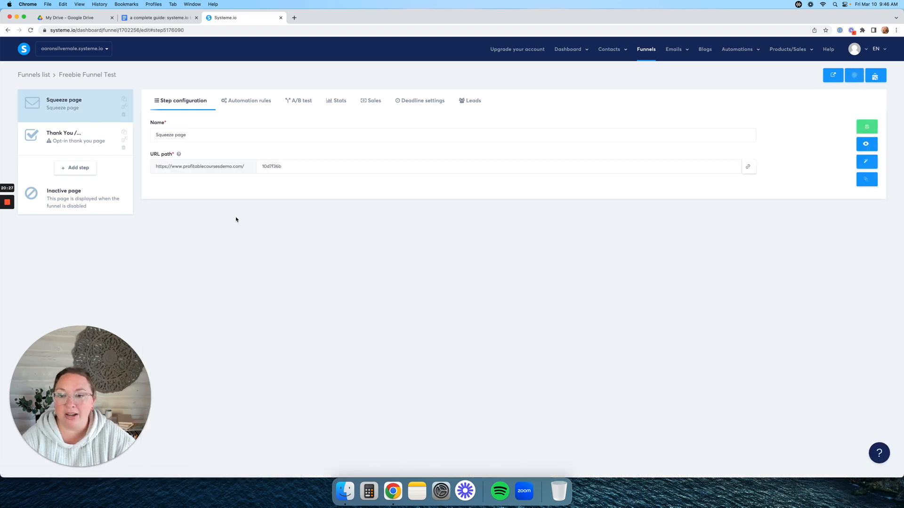
- Rename the squeeze step 'Freebie' with URL path 'freebie-path', save, and view its automation rules
drag(207, 135, 154, 137)
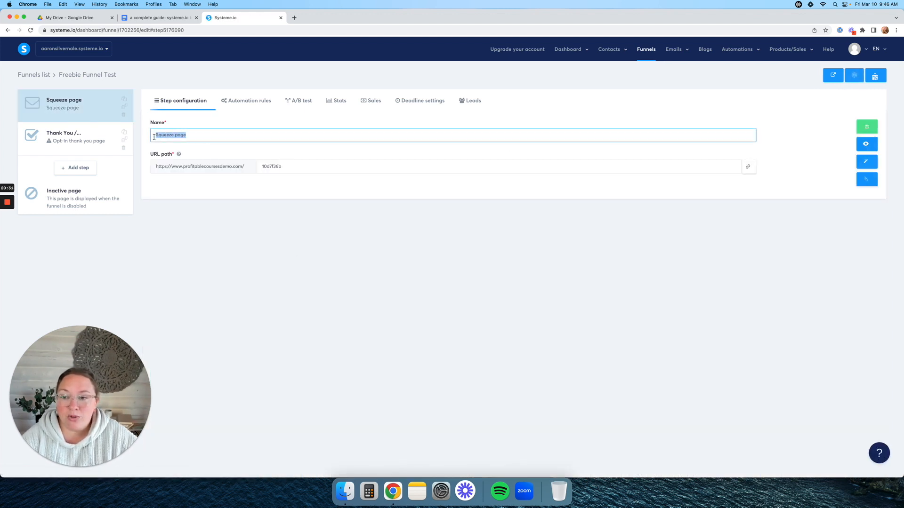
text(Freebie)
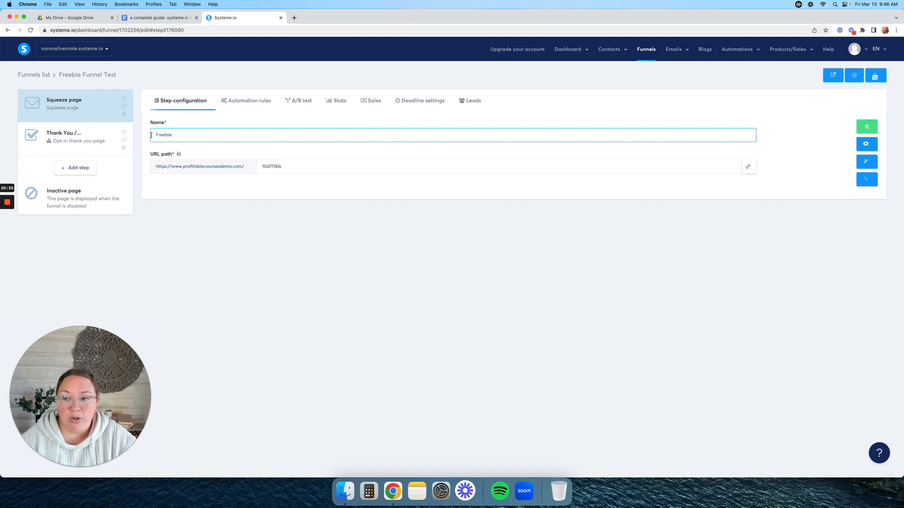
click(188, 126)
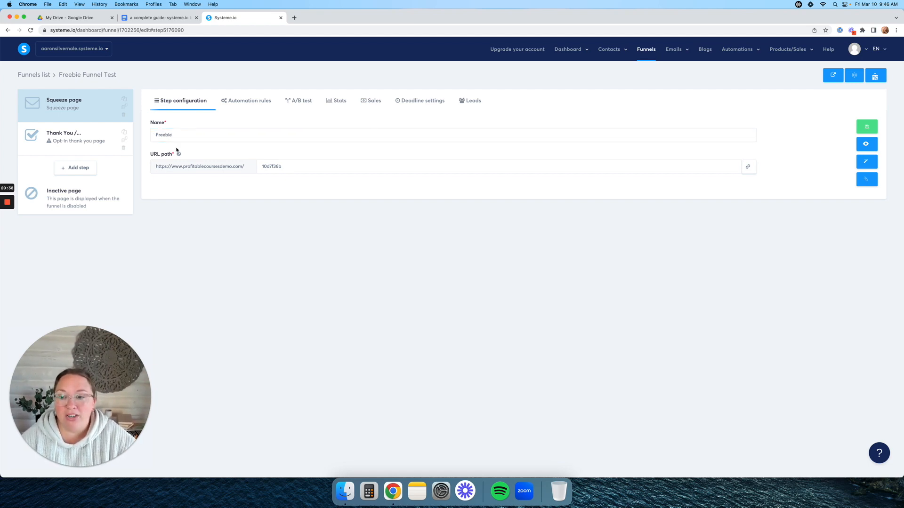
click(313, 168)
drag(289, 168, 264, 166)
text(freebie)
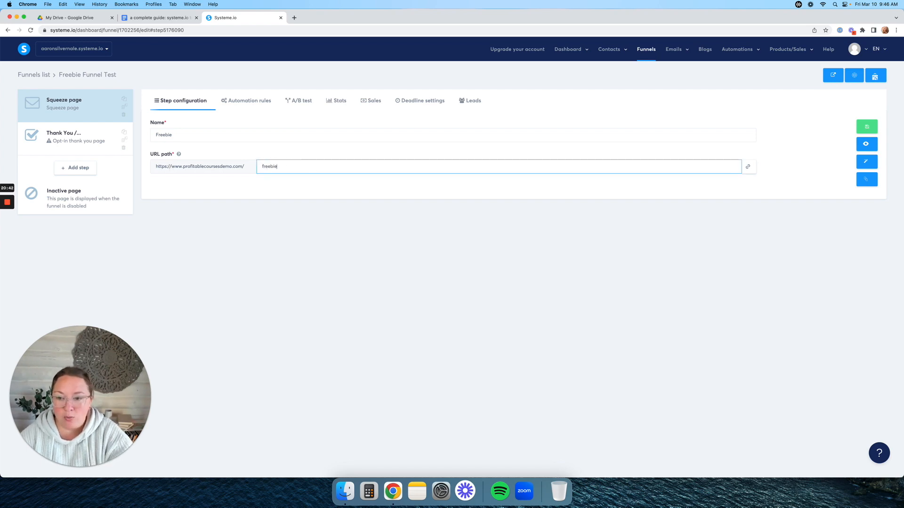
text(-path)
click(865, 128)
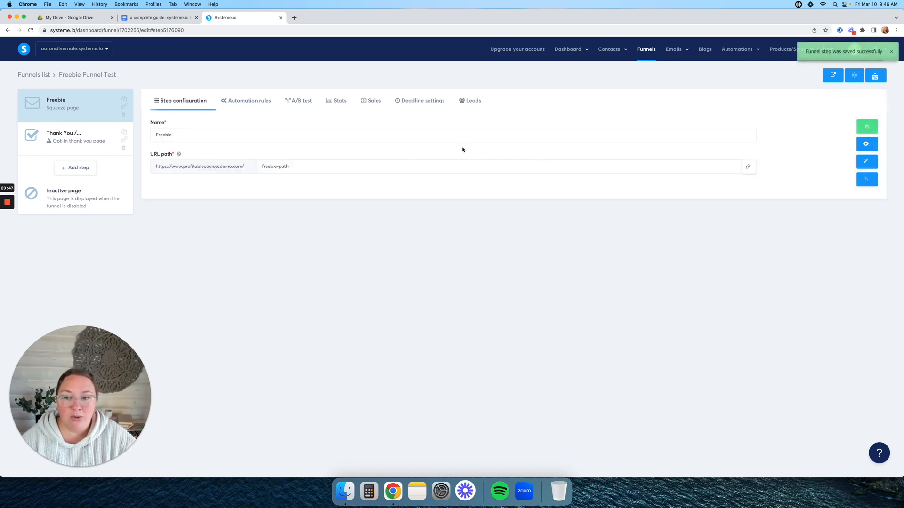
click(250, 101)
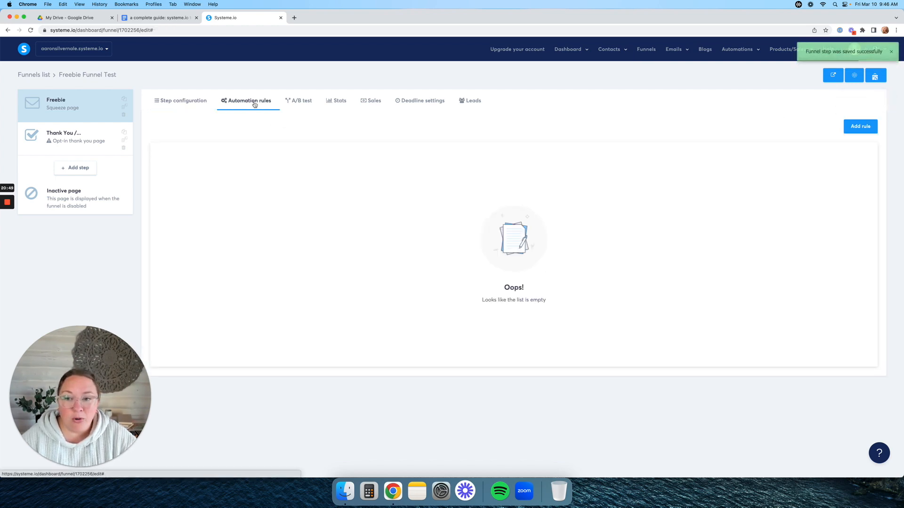
- Add a form-subscribed rule on the Freebie step that subscribes contacts to the Welcome Sequence campaign
click(861, 126)
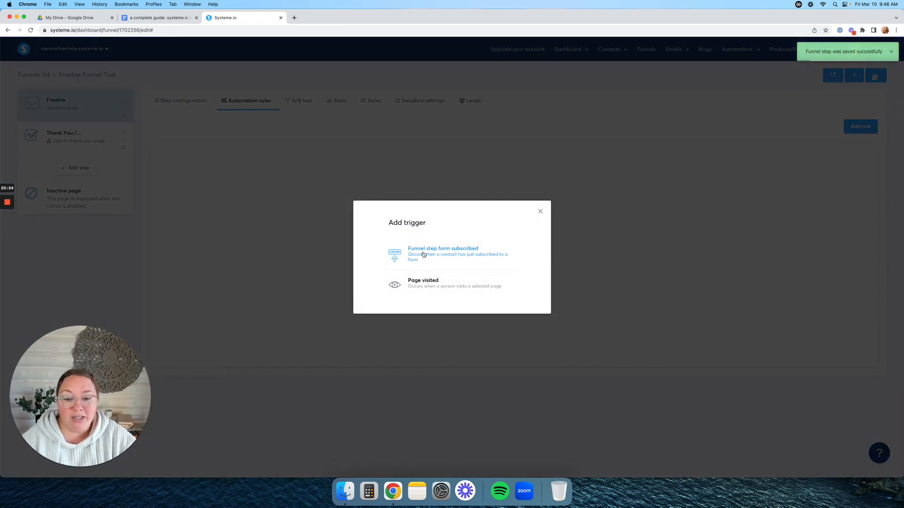
click(472, 255)
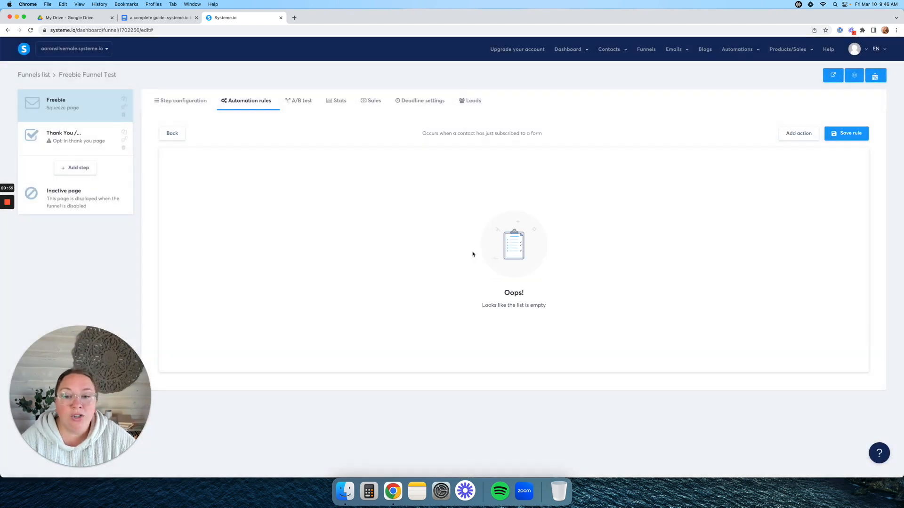
click(798, 134)
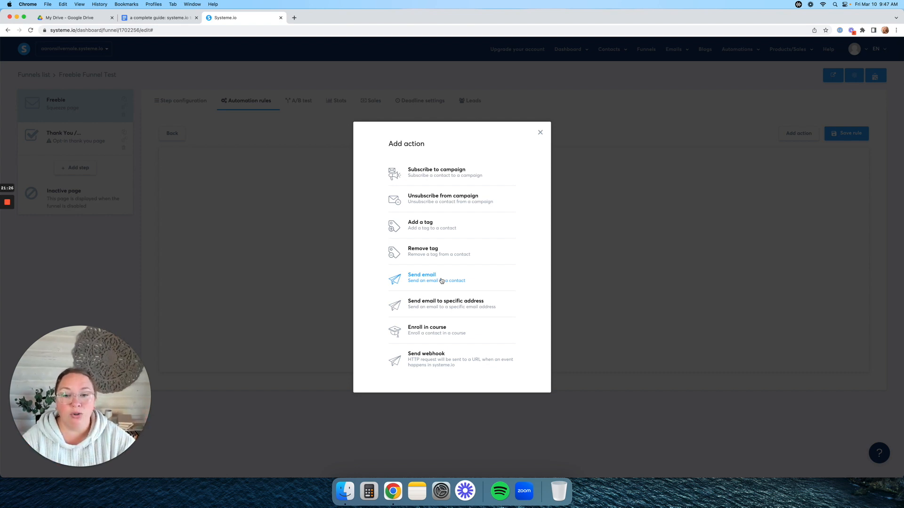
click(447, 177)
click(488, 178)
scroll(521, 227, down, 3)
click(516, 244)
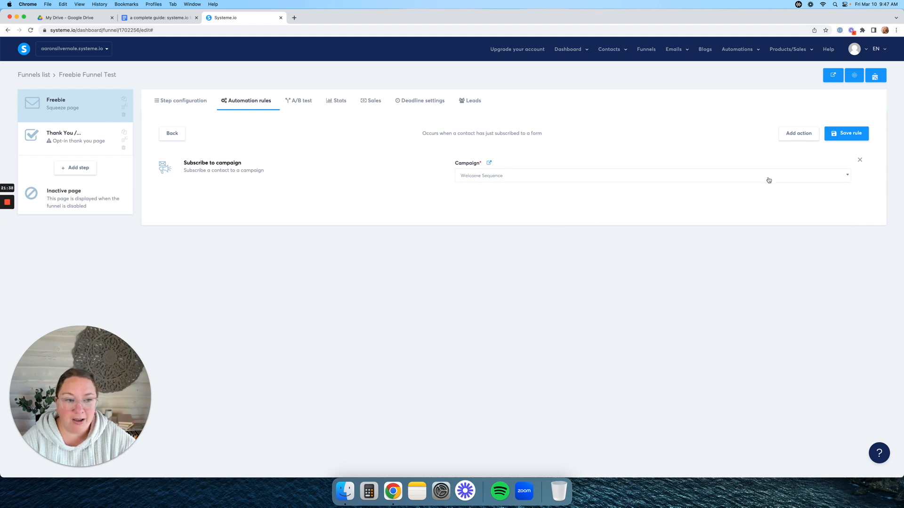
click(845, 135)
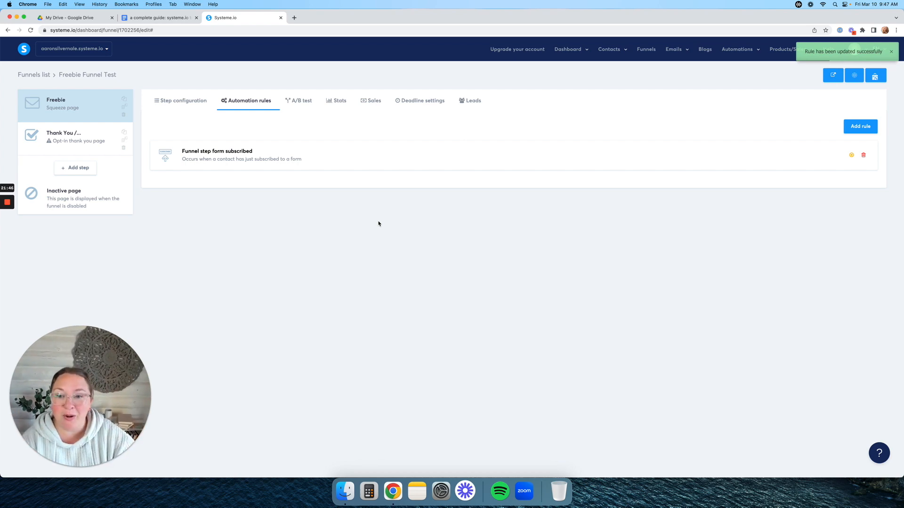
click(306, 101)
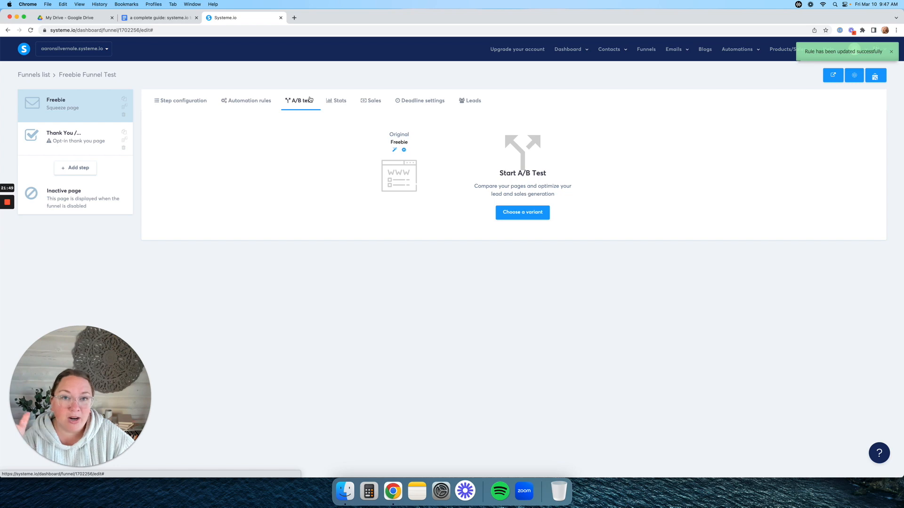
- Review the Freebie step's Stats, Sales and Leads tabs, then return to its name and URL configuration
click(336, 101)
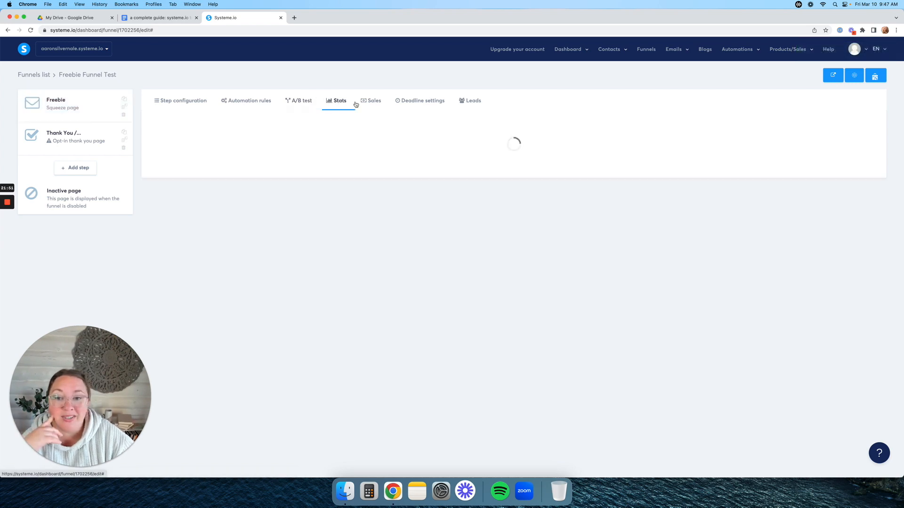
click(371, 101)
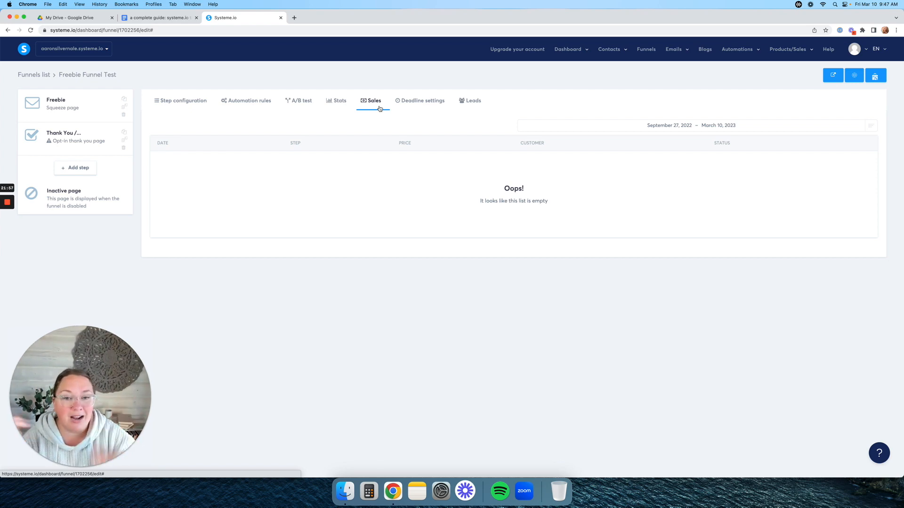
click(471, 102)
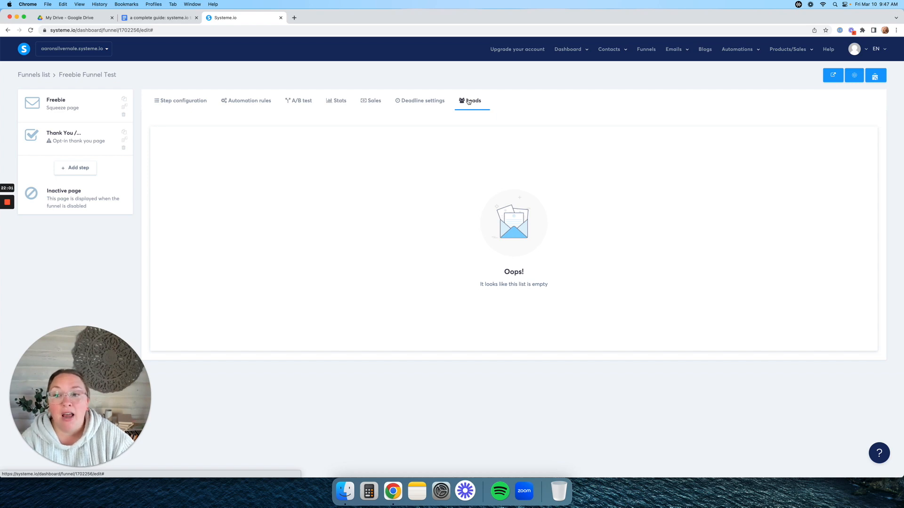
click(178, 102)
click(83, 109)
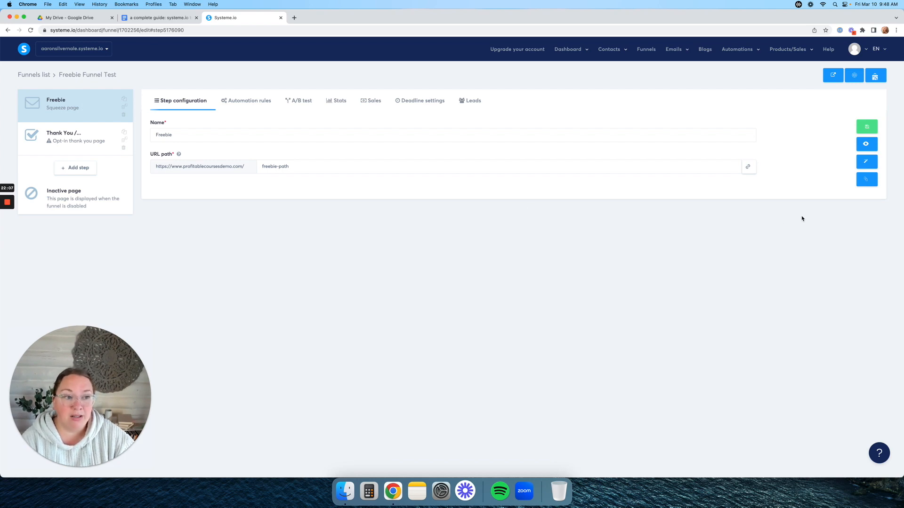
- In the Freebie page editor, delete the testimonial, How does it work and About us sections
click(869, 163)
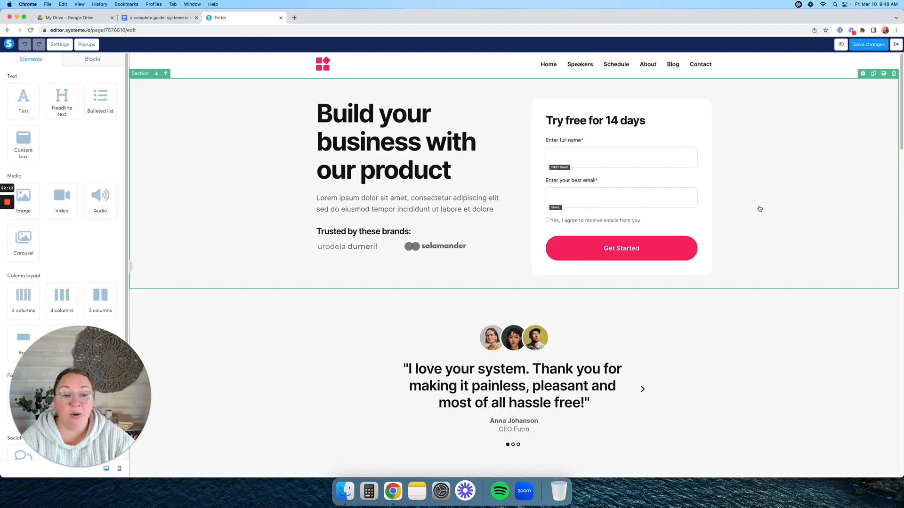
scroll(788, 317, down, 15)
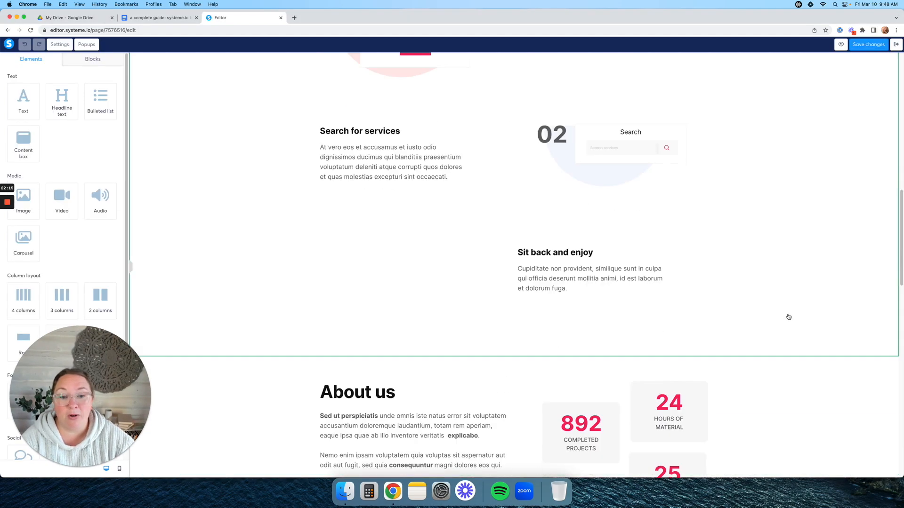
scroll(786, 301, up, 15)
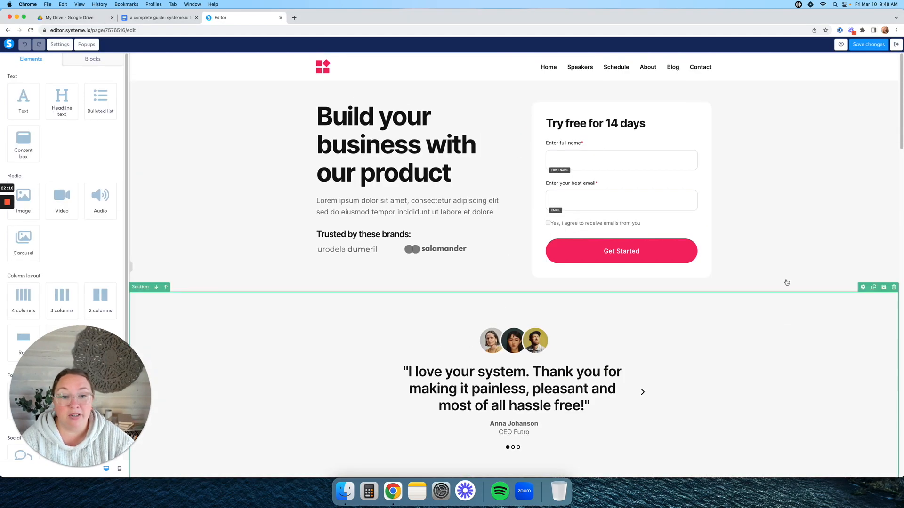
click(894, 287)
click(513, 69)
click(893, 288)
click(513, 70)
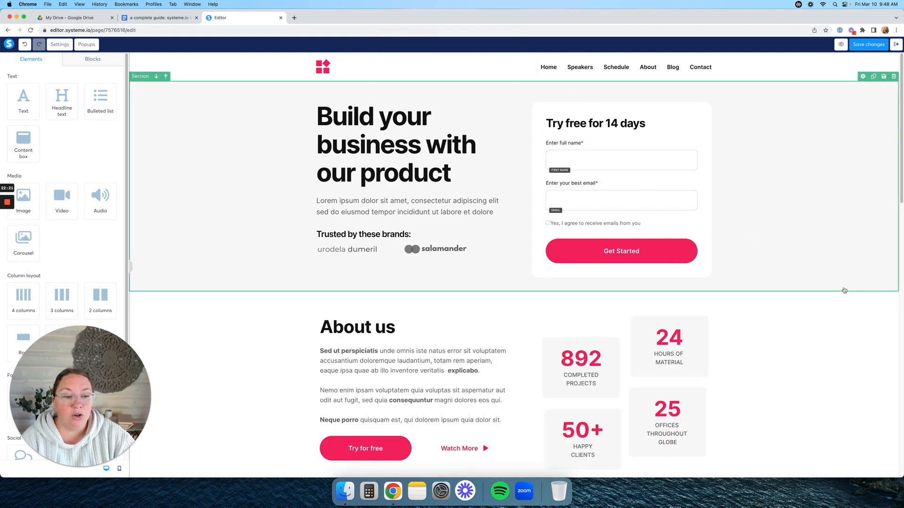
click(893, 287)
click(513, 70)
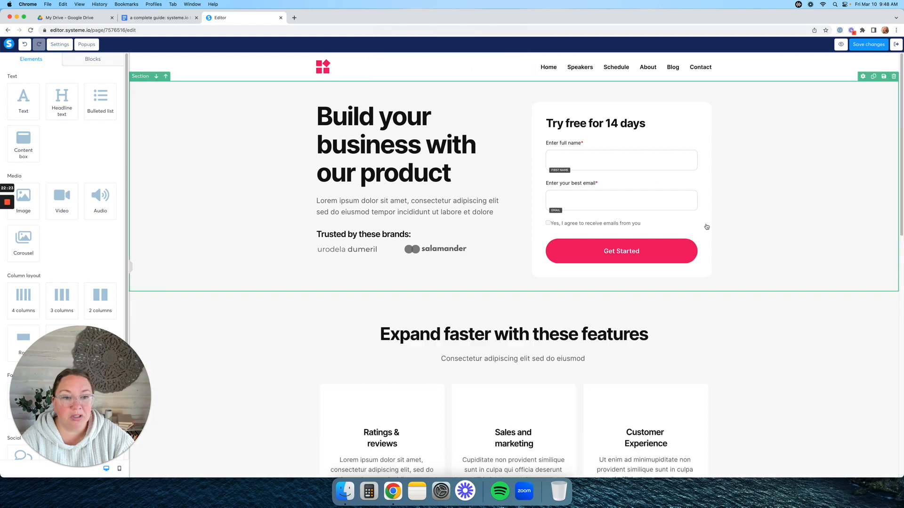
- Delete the features, FAQ, Ready to get started and top navigation sections
click(894, 288)
key(Return)
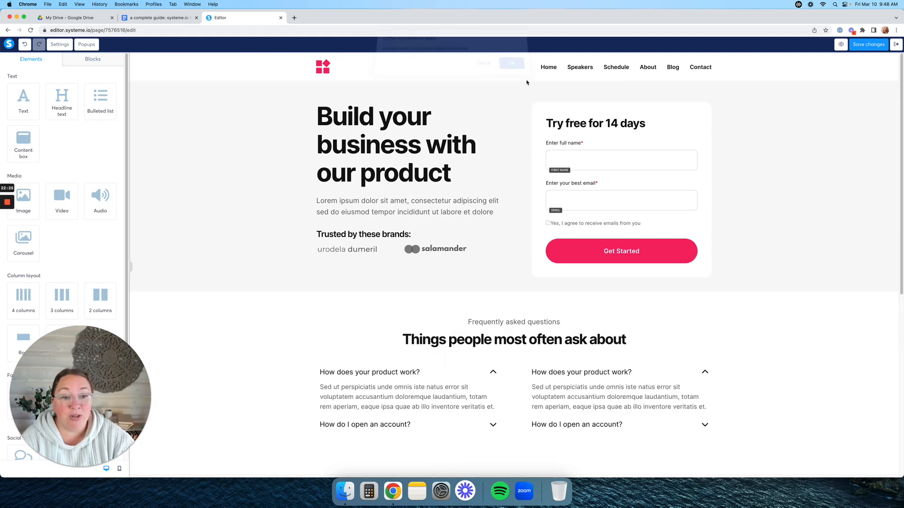
click(894, 287)
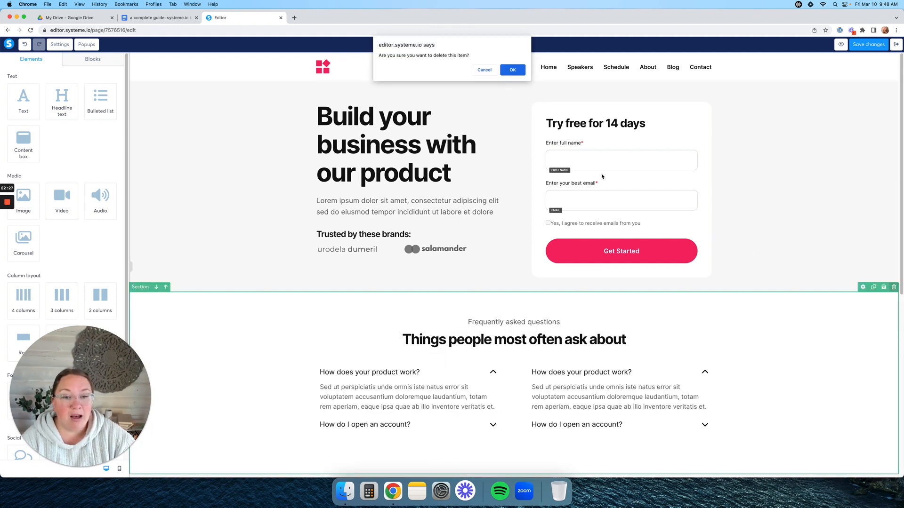
click(514, 72)
click(894, 288)
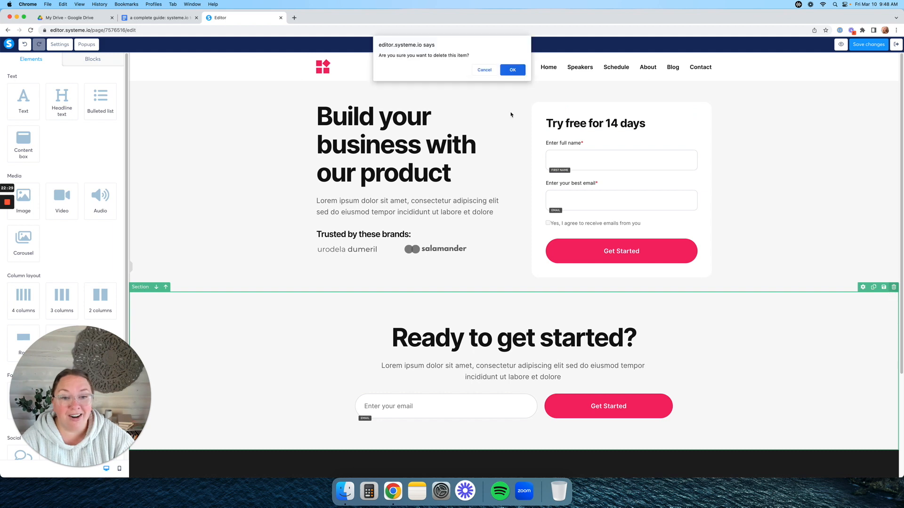
click(513, 70)
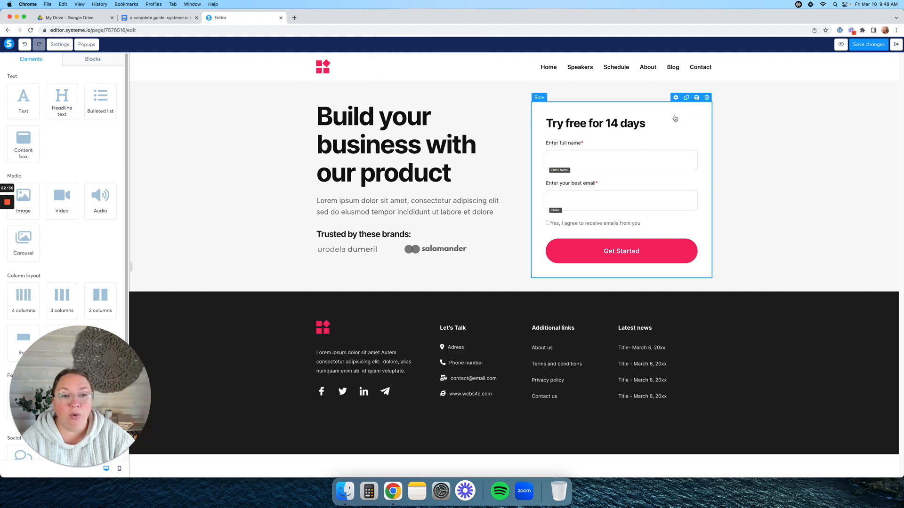
click(893, 57)
click(513, 70)
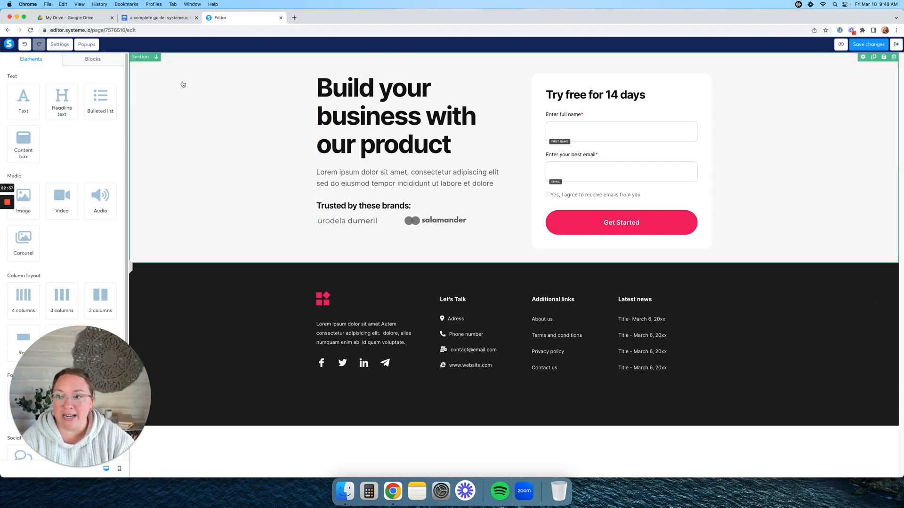
click(97, 60)
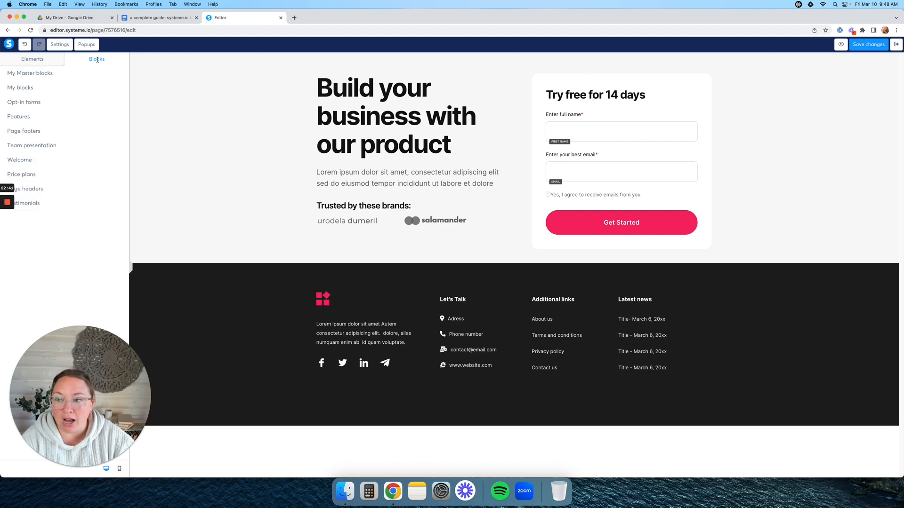
- Add the saved Terms/Privacy/Blog/Disclaimer link footer from My blocks to the page bottom
click(28, 86)
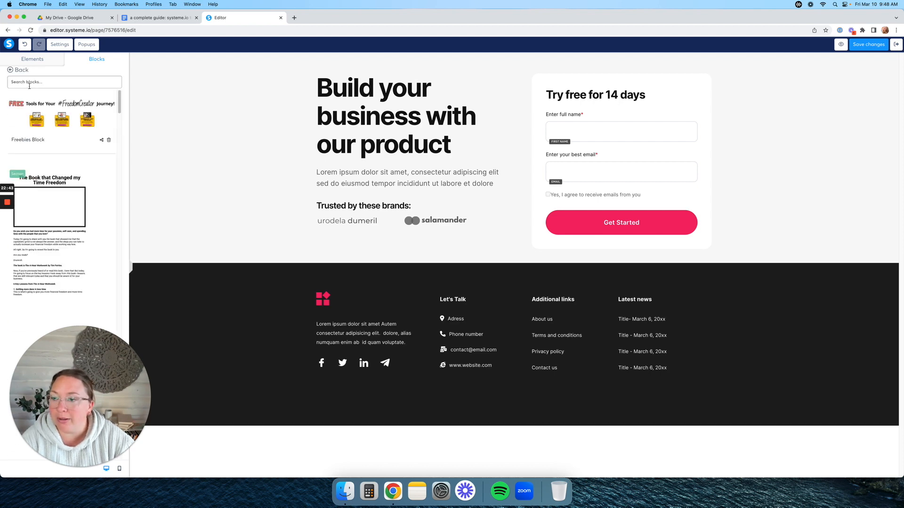
scroll(62, 154, down, 2)
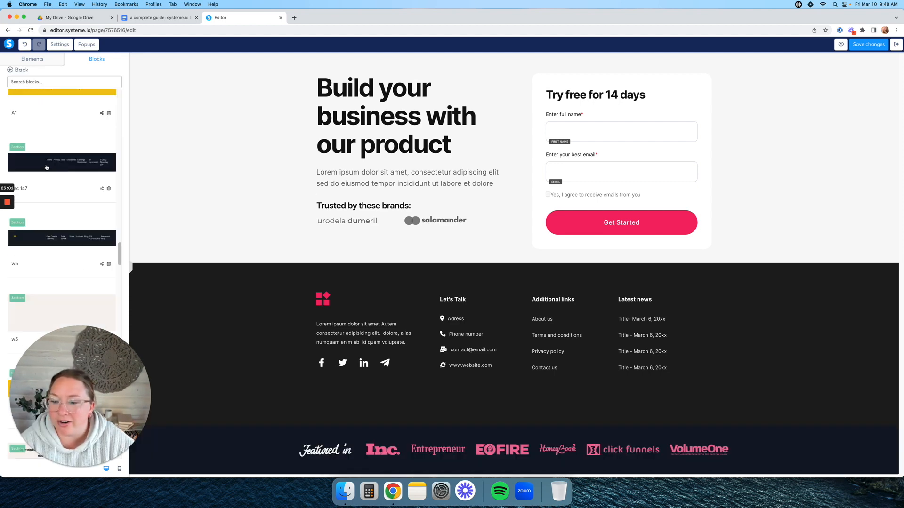
click(47, 167)
- Delete the Featured in section and the dark footer section
click(894, 372)
click(519, 74)
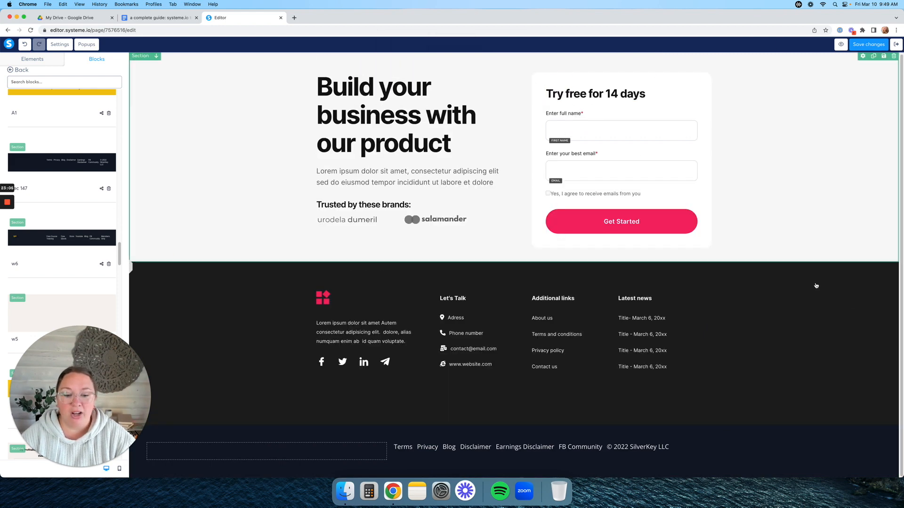
click(894, 258)
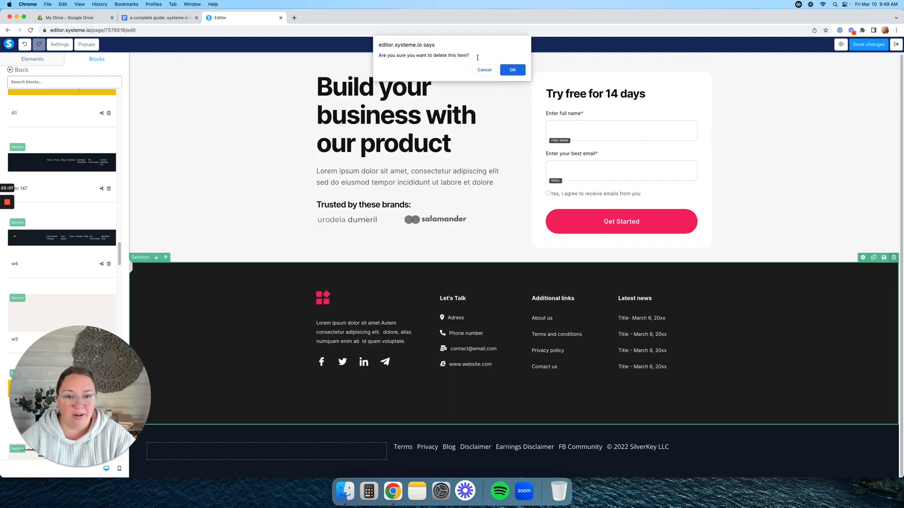
click(513, 70)
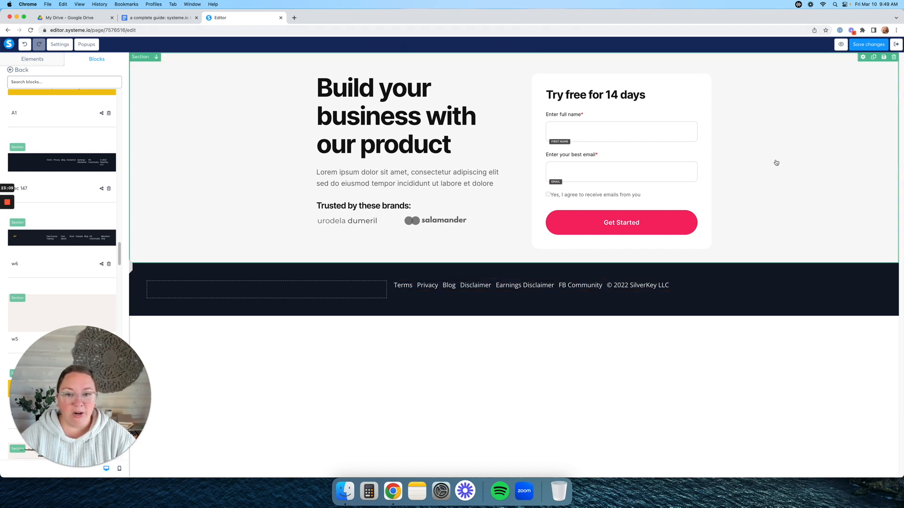
- Replace the main headline with text about our Freebie
double_click(392, 94)
triple_click(392, 93)
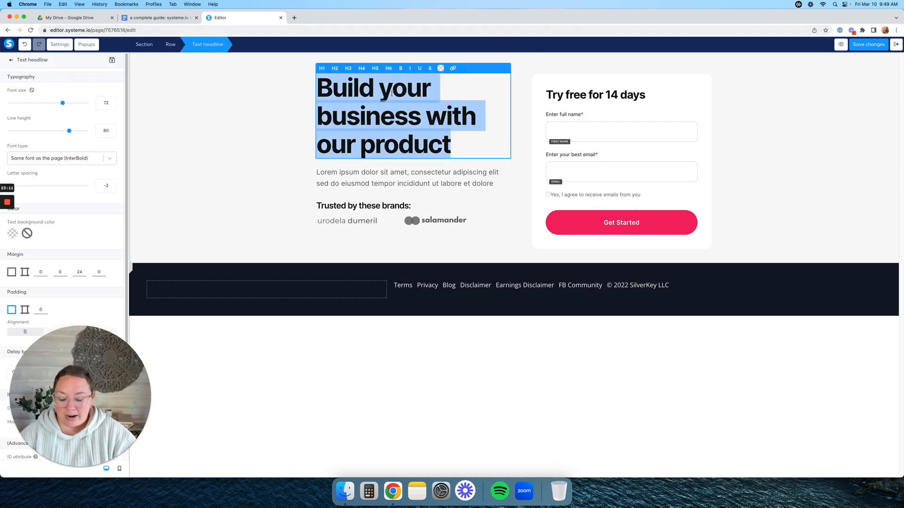
text(Te)
key(BackSpace)
key(BackSpace)
text(Change our Text to be ou)
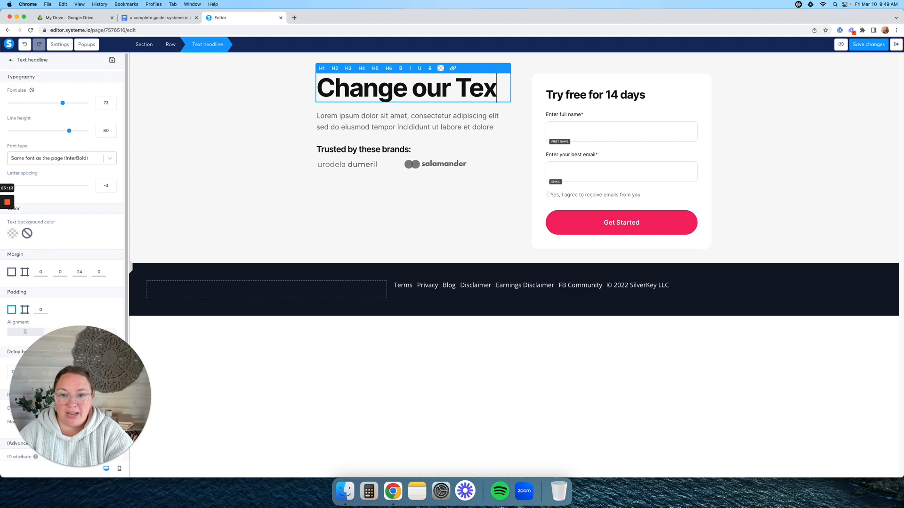
text(bout our Freebie)
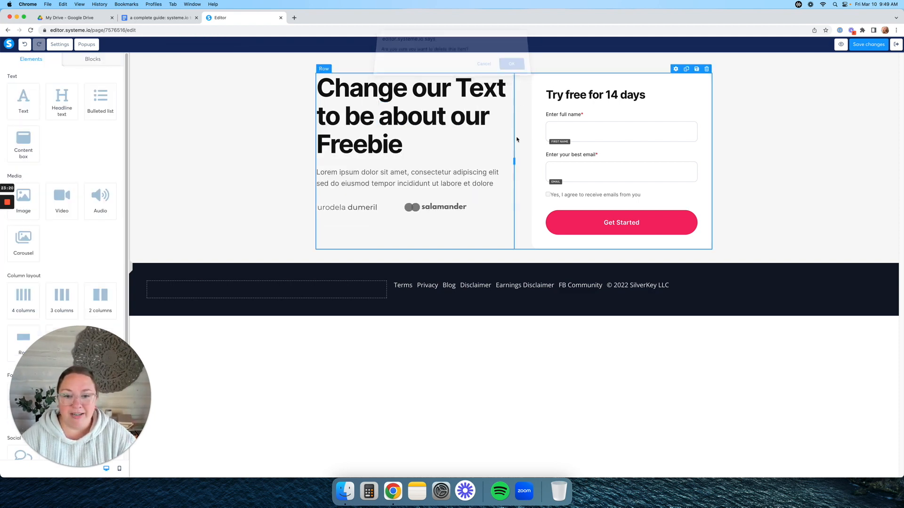
- Delete the salamander and urodela logo images and their now-empty row
click(481, 195)
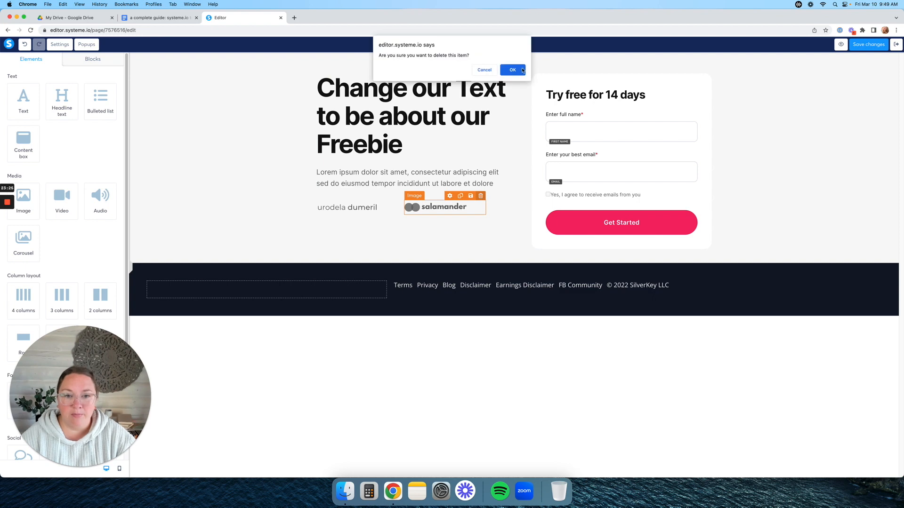
click(523, 70)
click(392, 196)
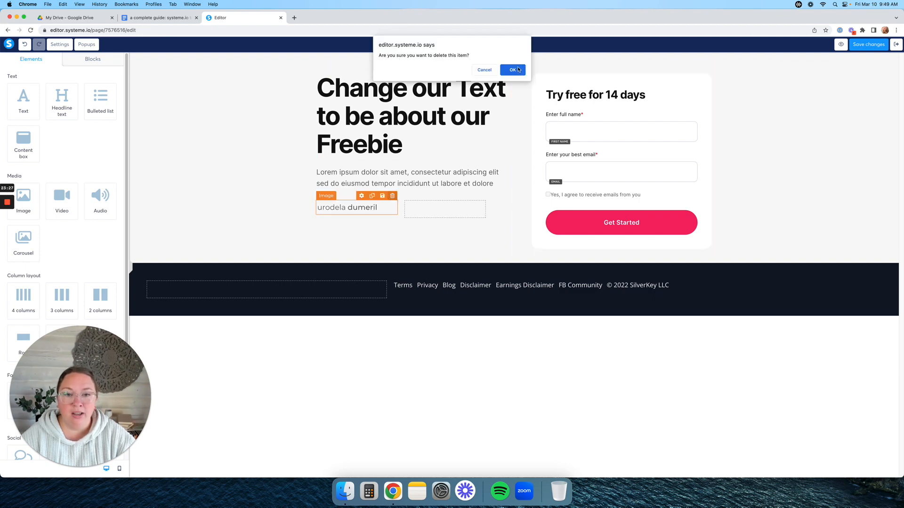
click(519, 69)
click(481, 196)
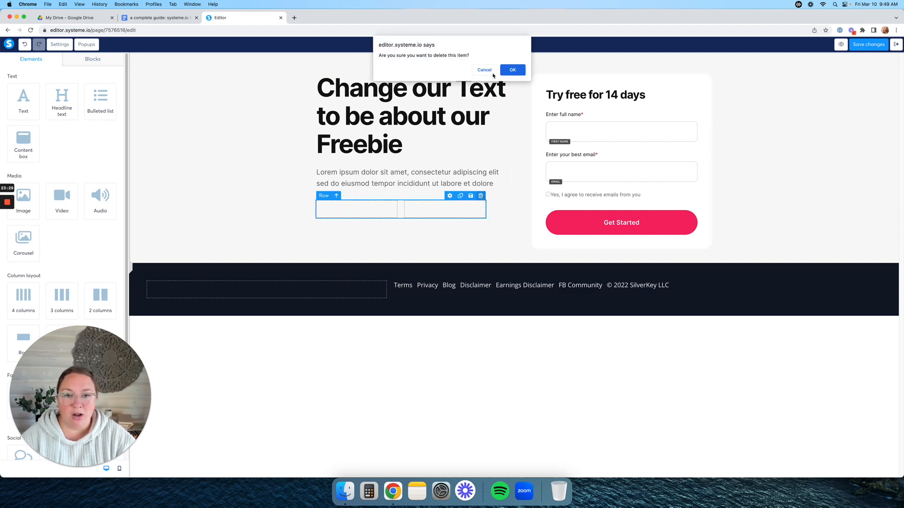
click(512, 69)
- Change the form heading to "Freebie: enter name and email below to download!"
click(595, 95)
key(super+a)
text(Freebie: enter name and email below to download!)
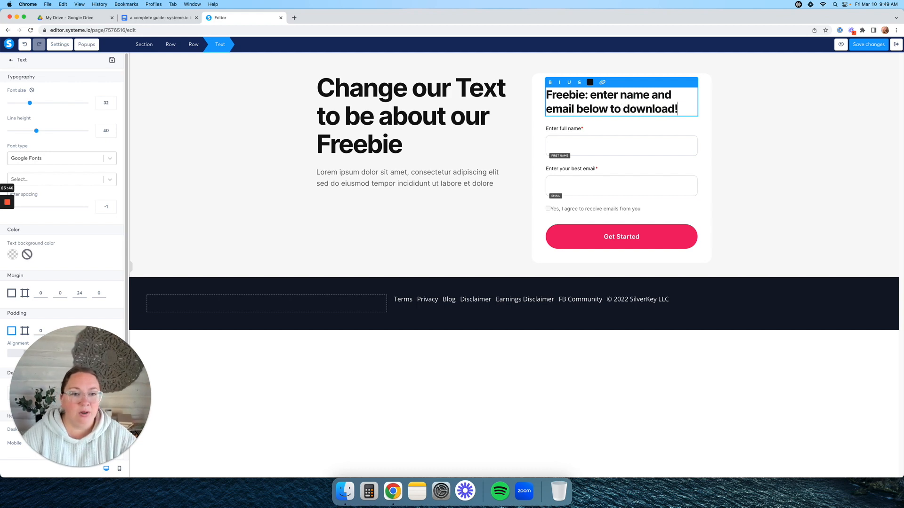
- Set the Get Started button's click action to Next step URL and save the page
click(630, 233)
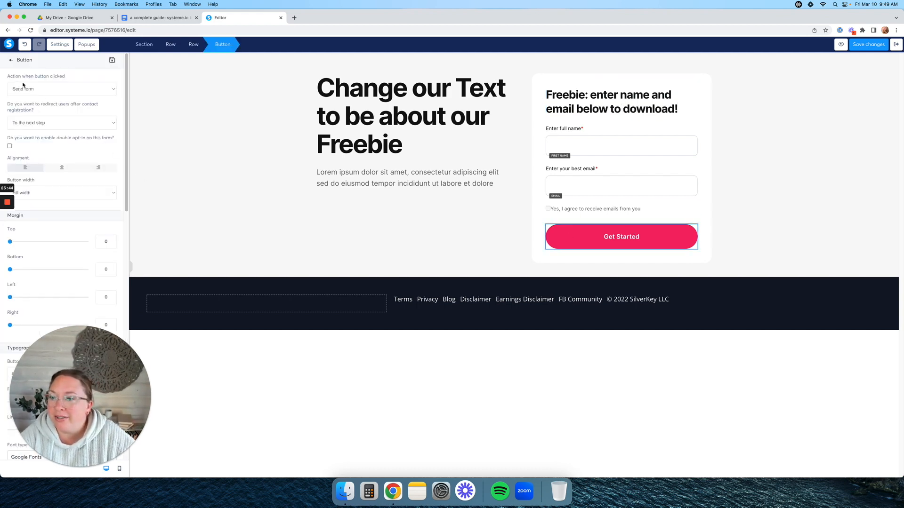
click(59, 89)
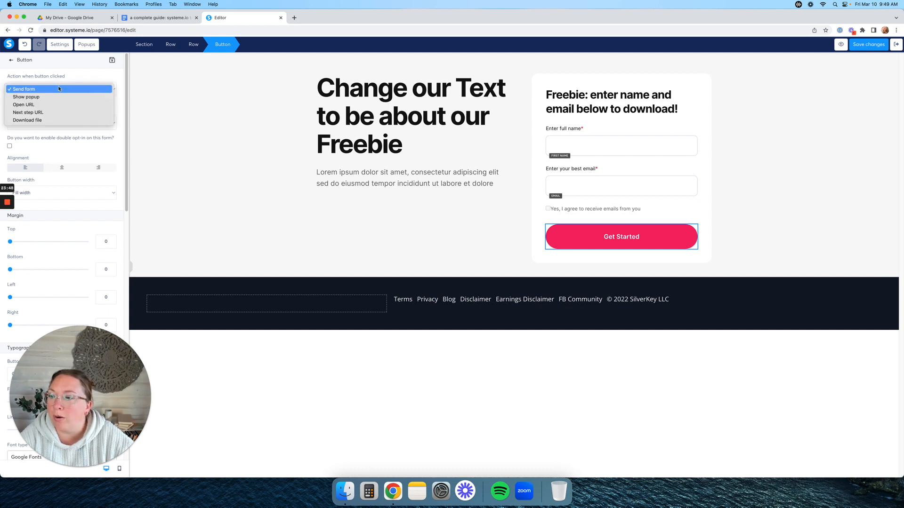
click(57, 113)
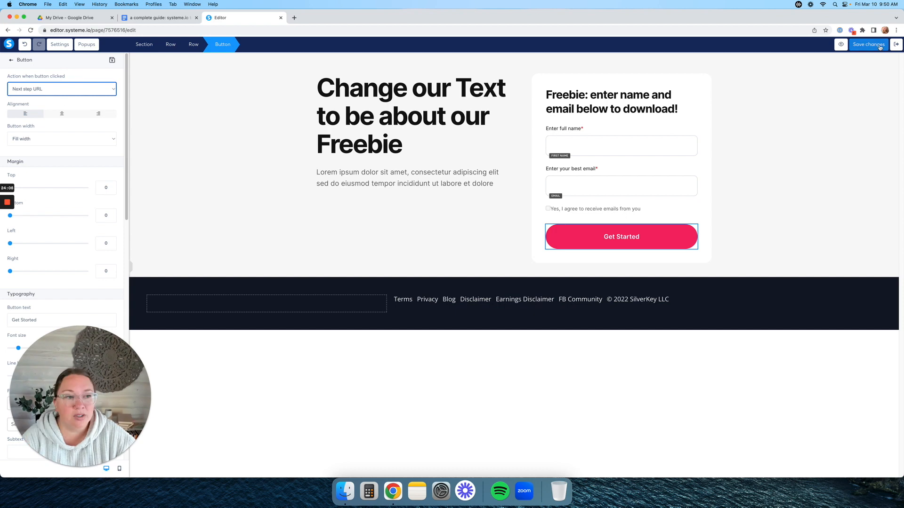
click(868, 44)
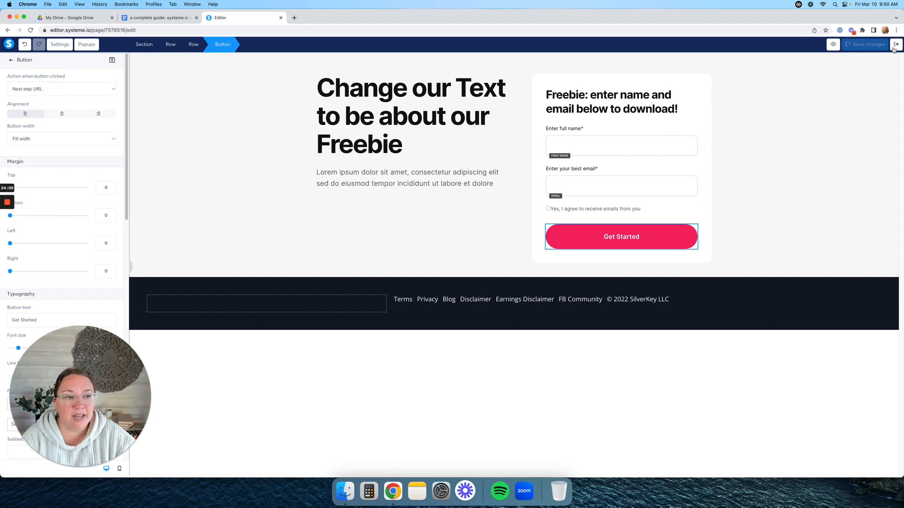
- Give the Thank You step the Thanks! template and URL path thank-you-page-freebie-thing, then save
click(895, 45)
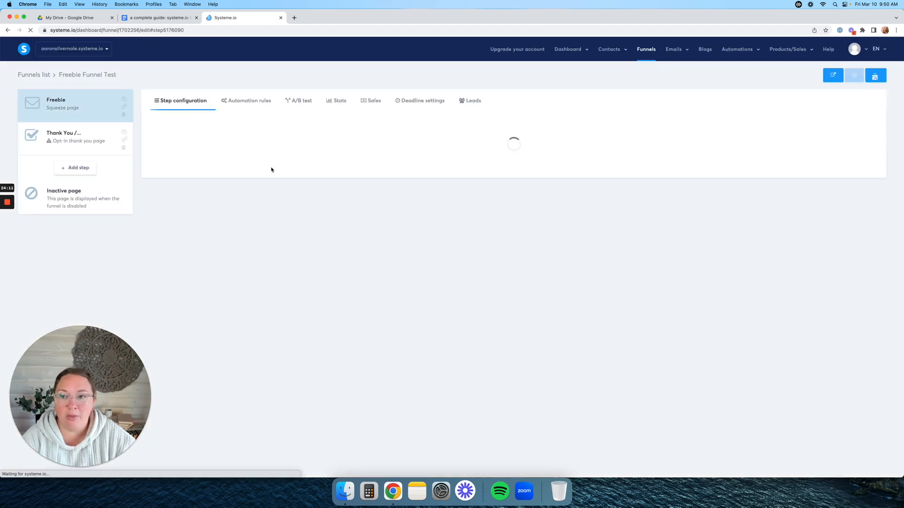
click(80, 138)
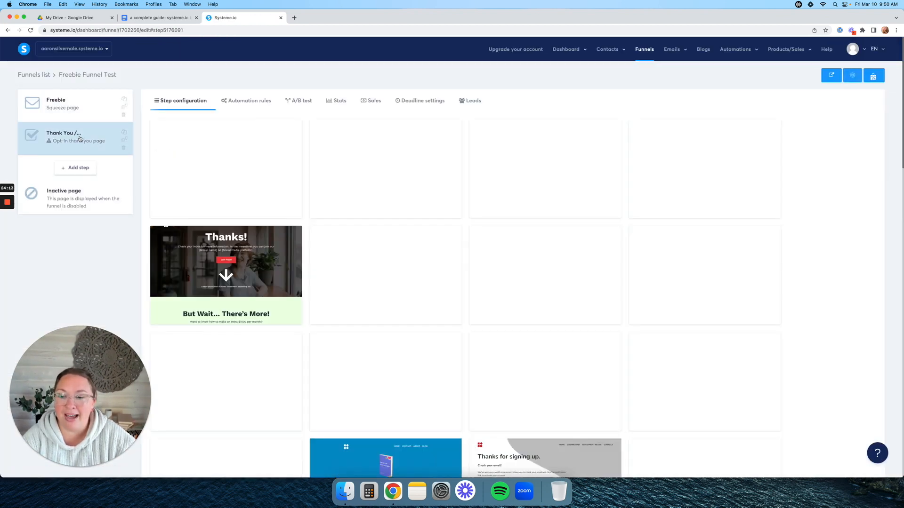
mouse_move(394, 163)
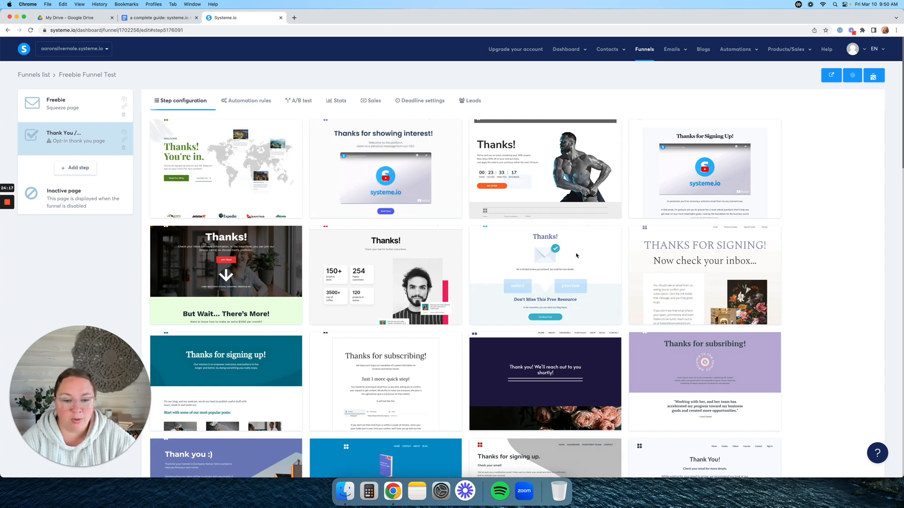
click(524, 277)
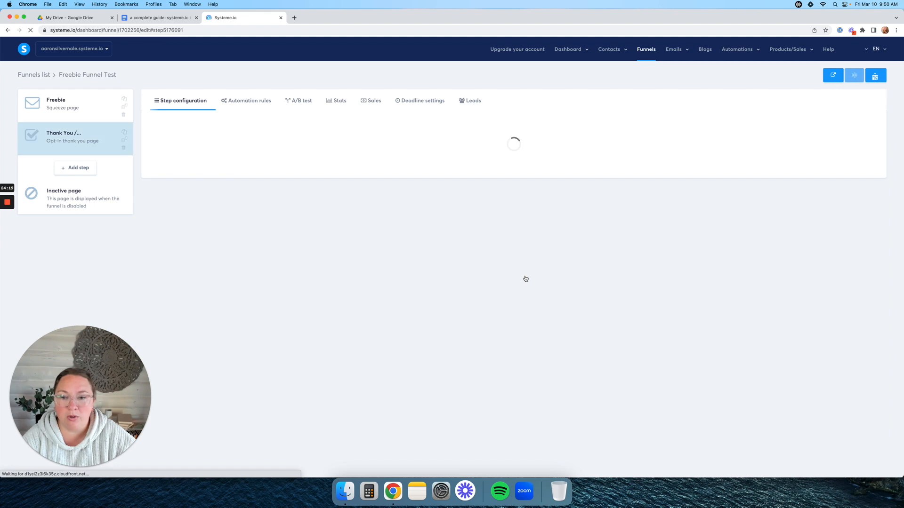
click(383, 167)
double_click(327, 168)
text(thank-you-page-freebie-thing)
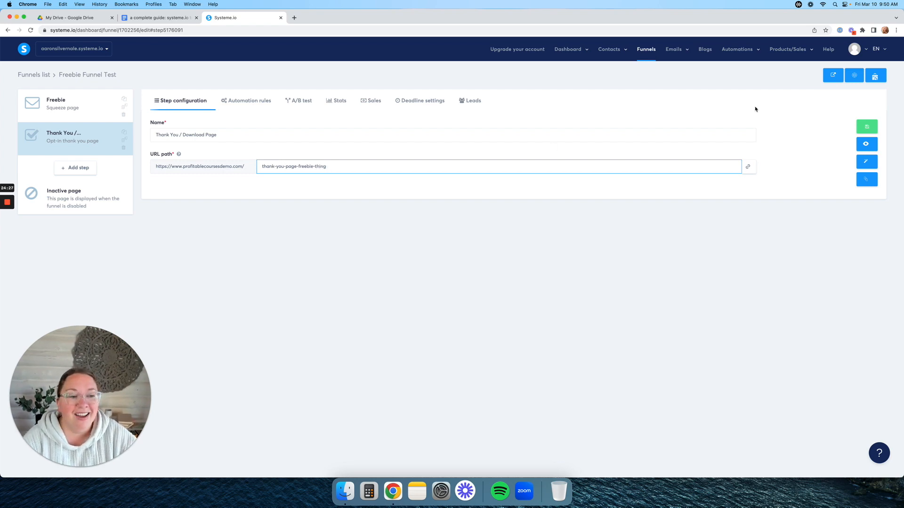
click(866, 127)
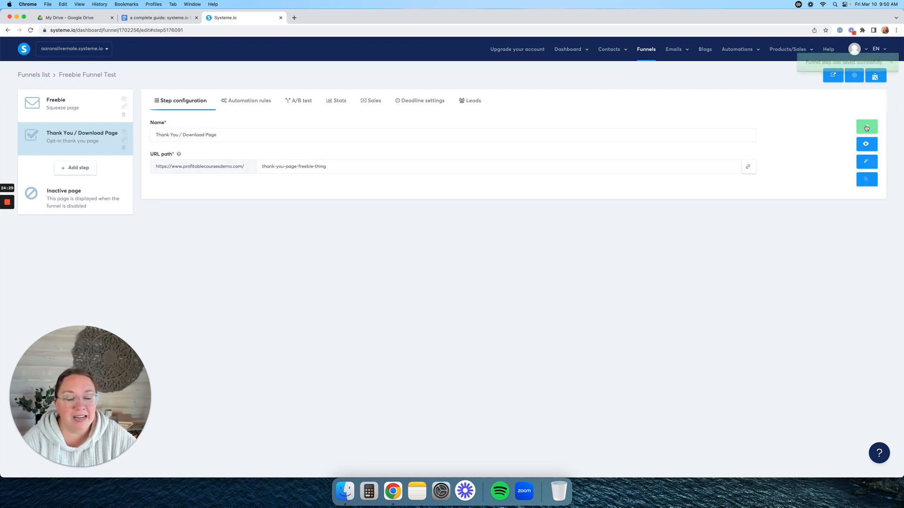
- Delete the Thank You page's top header section and return to the funnel
click(866, 161)
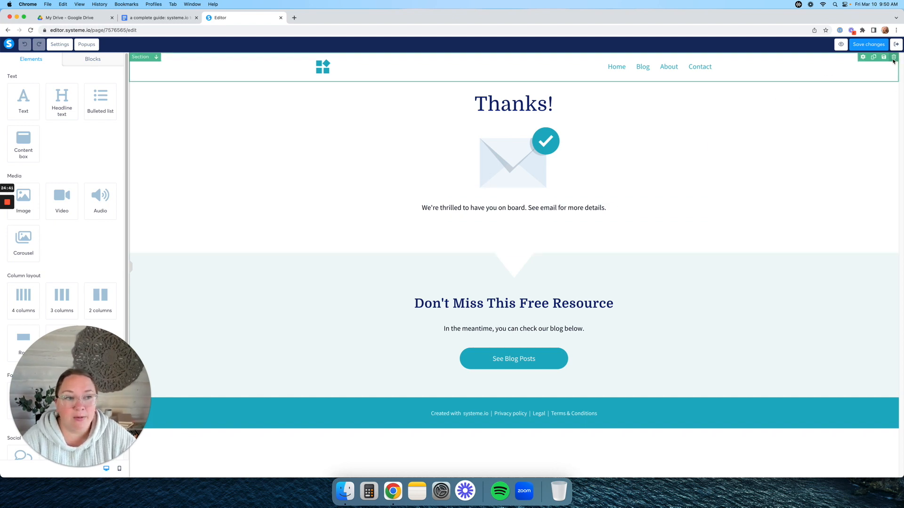
click(893, 57)
click(512, 69)
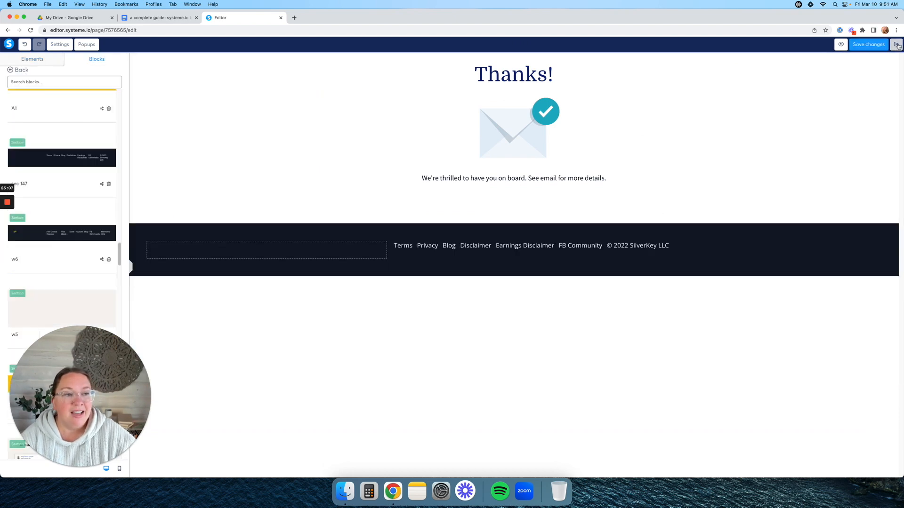
click(896, 45)
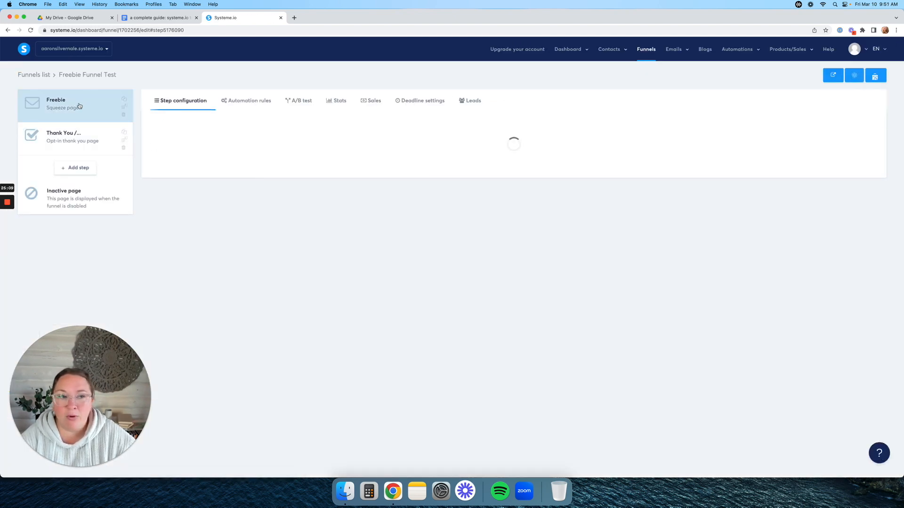
- Open the live funnel and submit the opt-in form with a test name and email address
click(883, 79)
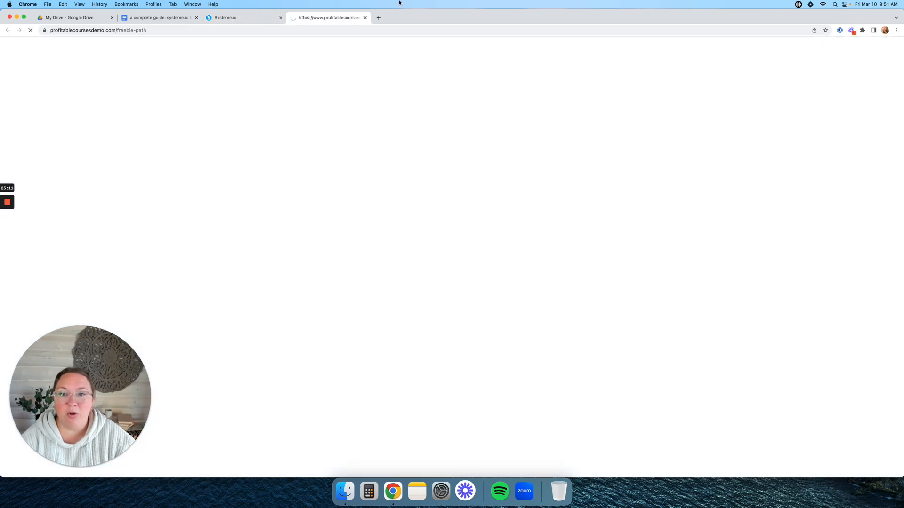
click(545, 135)
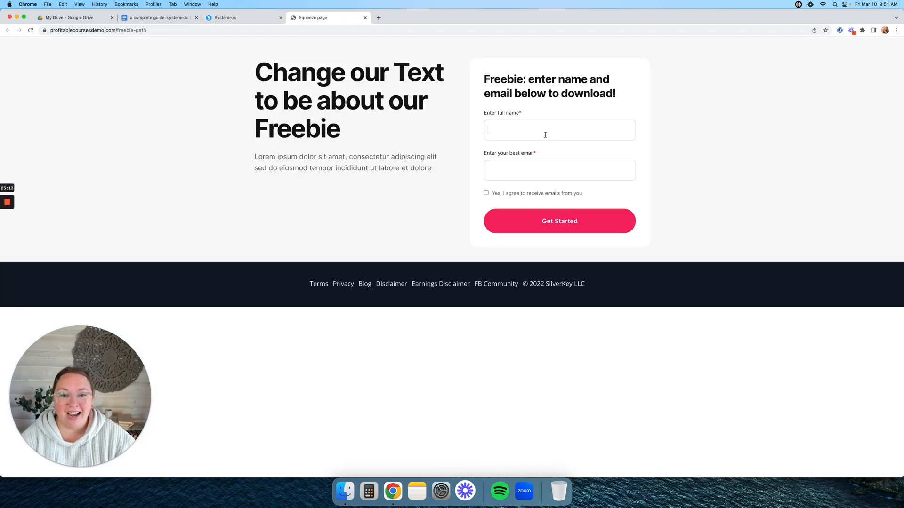
text(molly)
key(Tab)
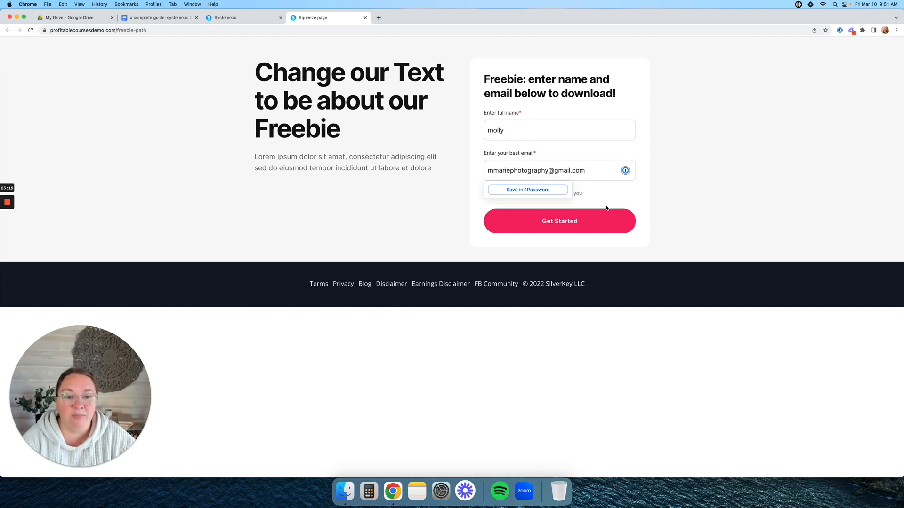
click(597, 222)
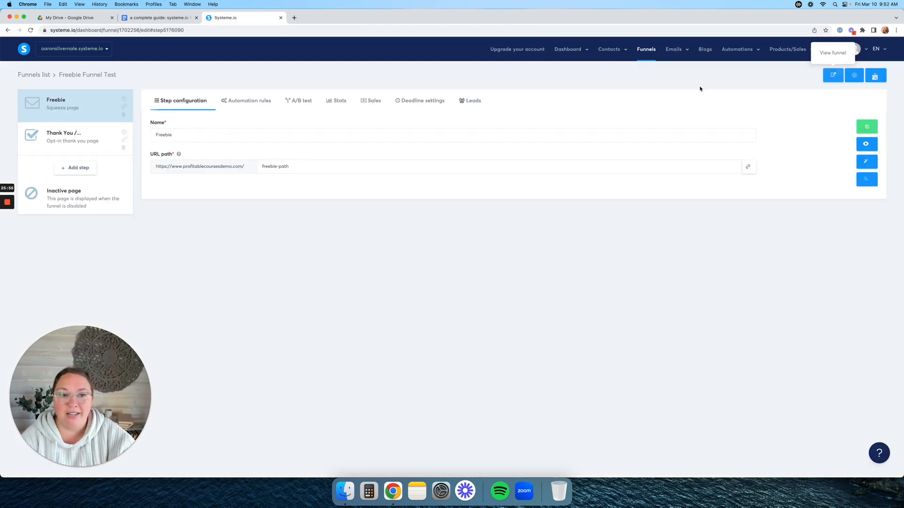
- Back on the Systeme.io tab, bring up the Products/Sales menu in the top navigation
mouse_move(778, 54)
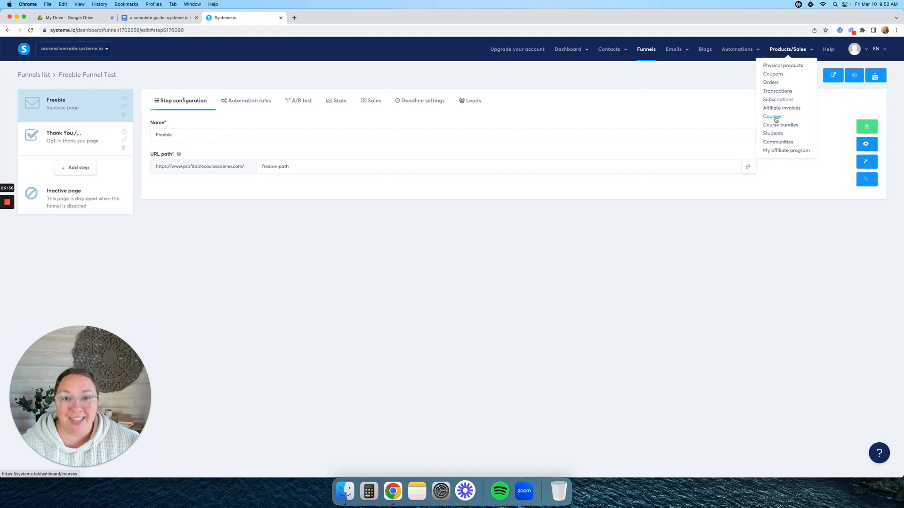
- From the Courses list of 15 courses, start a new course
click(775, 119)
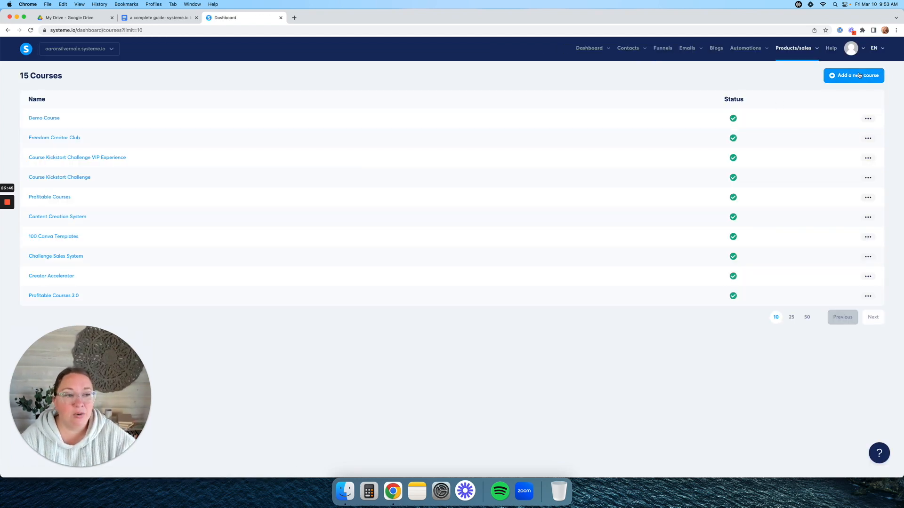
click(859, 75)
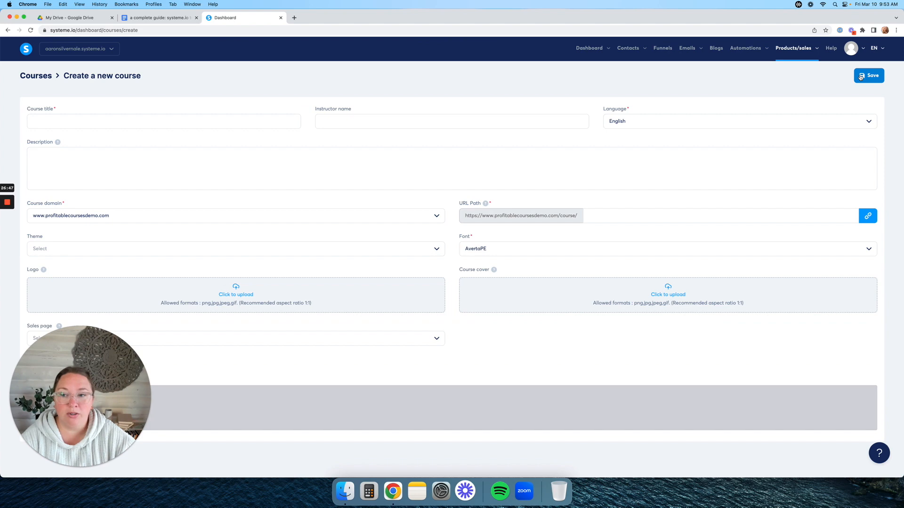
- Enter the instructor's name, description 'tes' and URL path 'test-course' for the new course
click(203, 123)
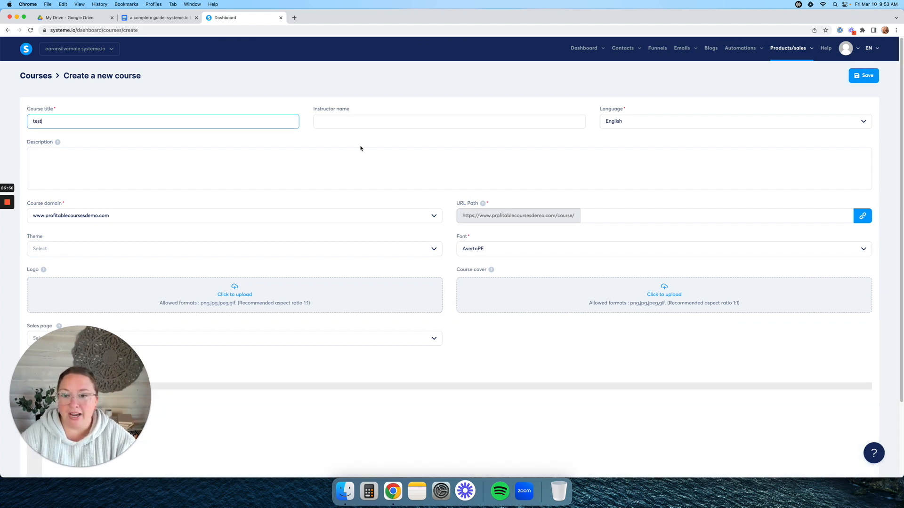
click(369, 125)
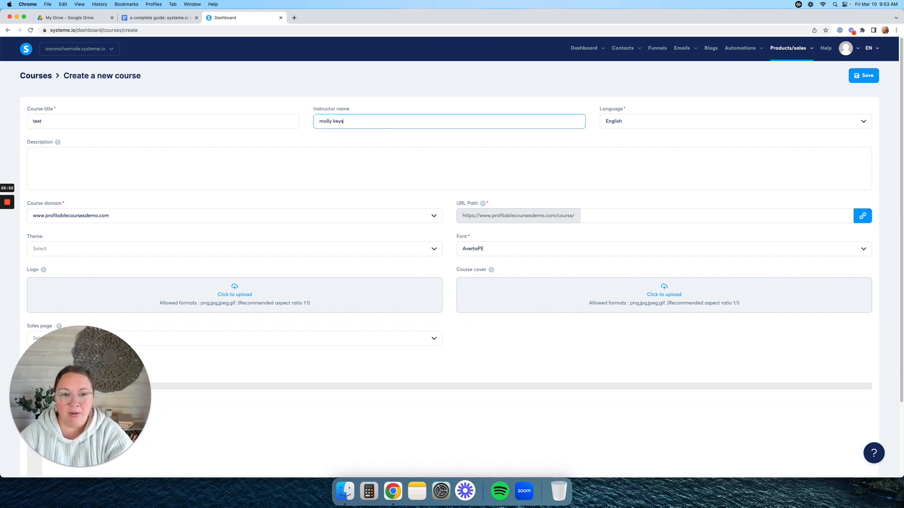
click(154, 182)
text(test)
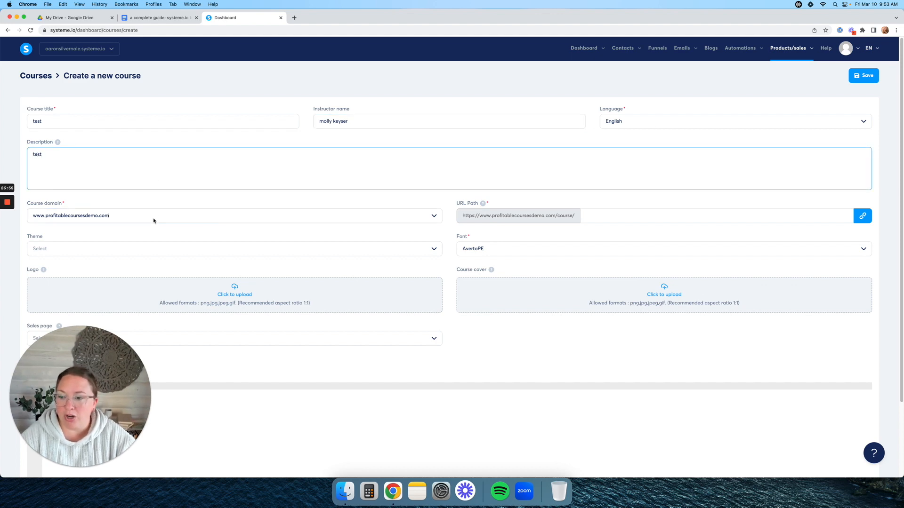
click(159, 212)
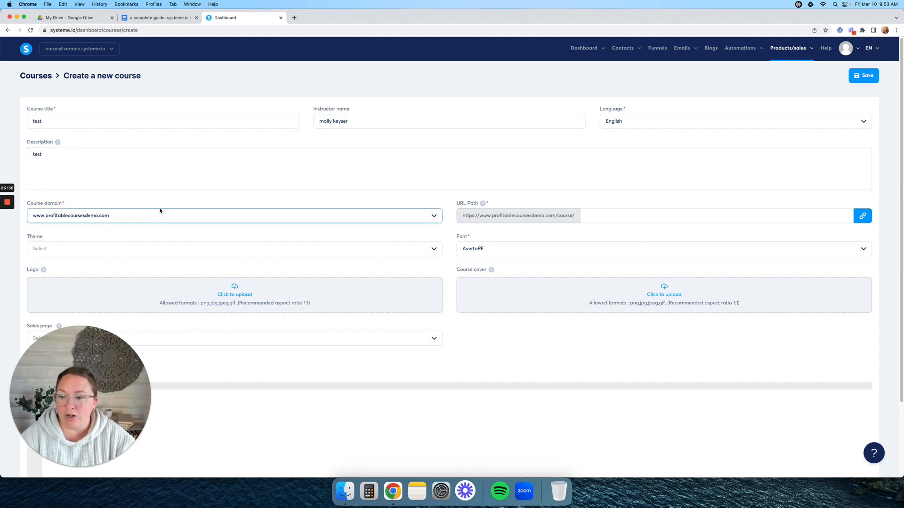
click(622, 215)
text(test-course)
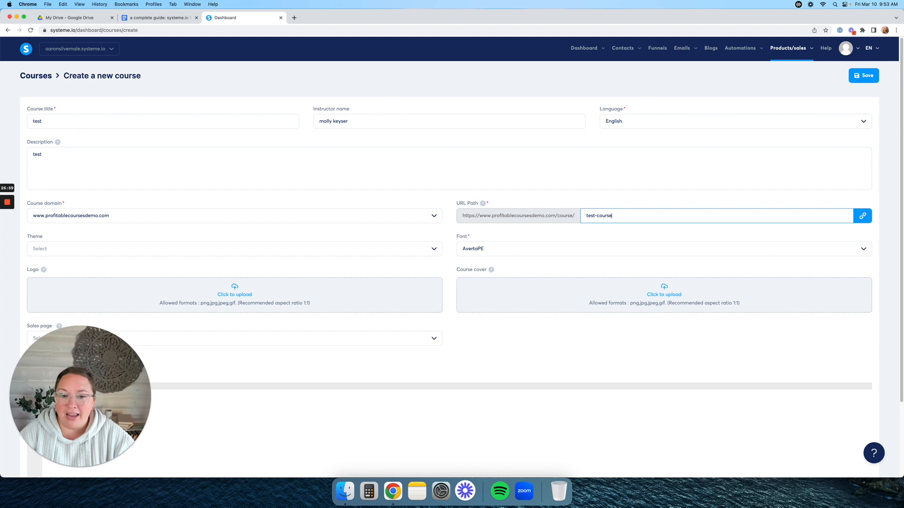
- Set the course theme to Yellow and the font to Open Sans
click(261, 250)
scroll(400, 240, down, 2)
click(433, 194)
scroll(234, 236, down, 4)
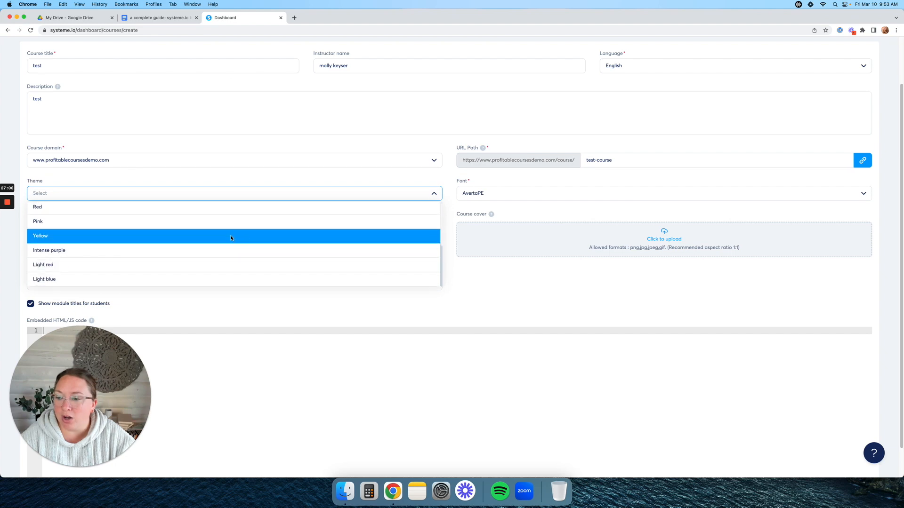
click(228, 236)
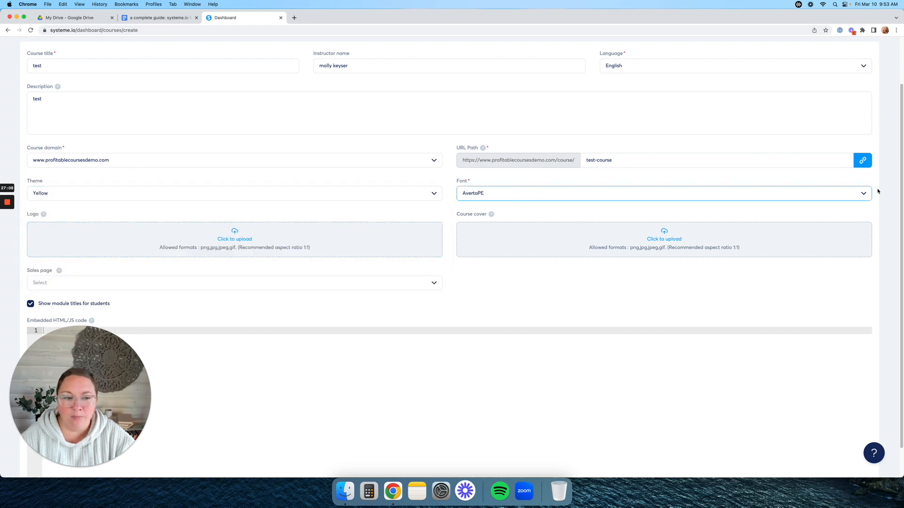
click(863, 194)
text(open)
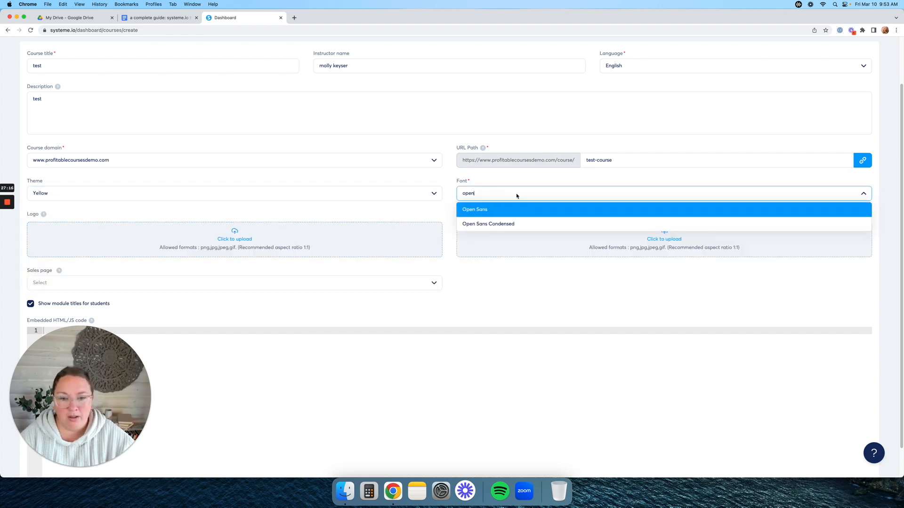
click(518, 211)
- Leave the sales page unset, save the course and open the test course's curriculum
scroll(186, 289, down, 2)
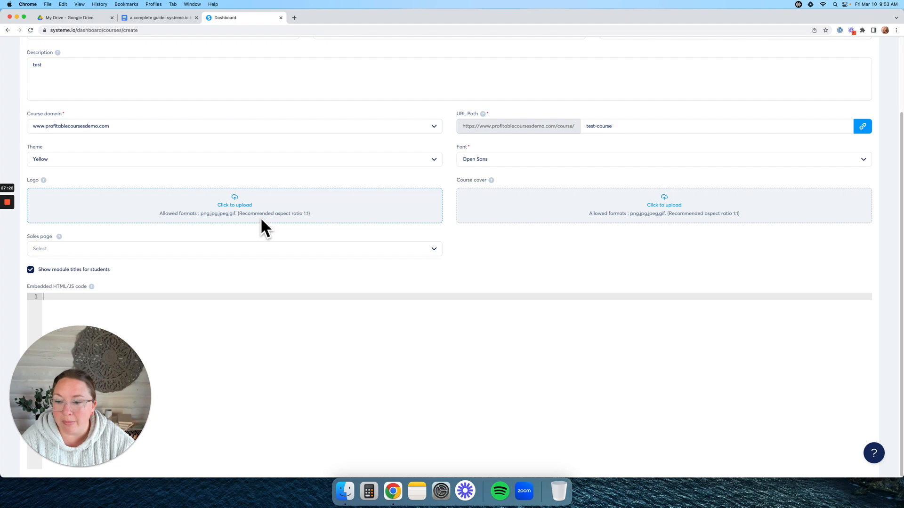
click(83, 251)
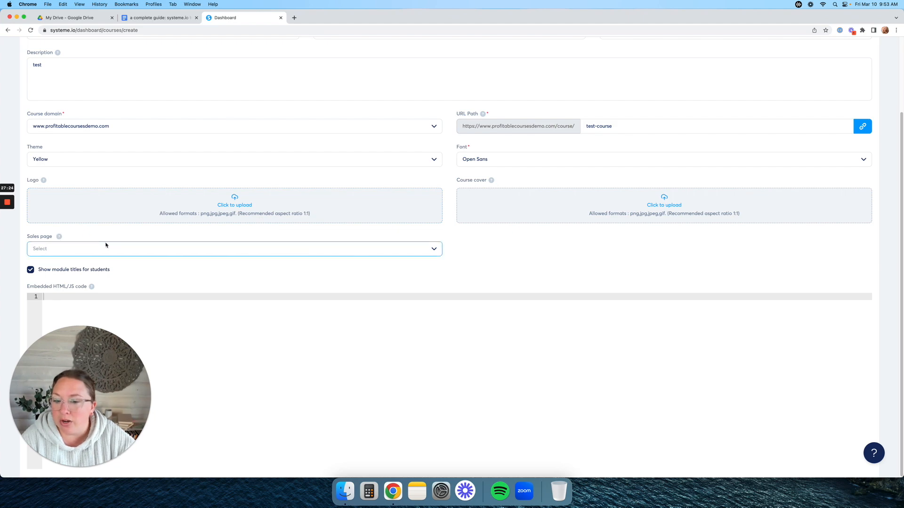
click(434, 249)
click(434, 250)
click(472, 270)
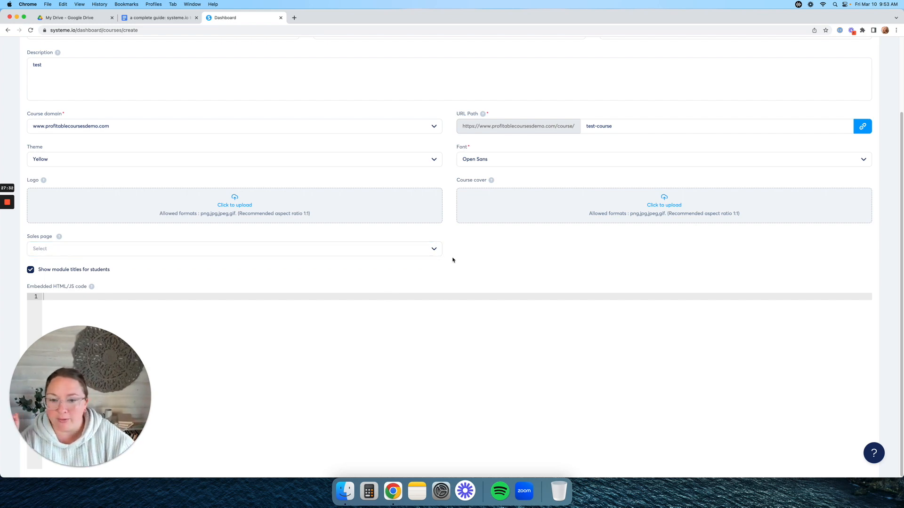
scroll(452, 259, up, 5)
click(867, 80)
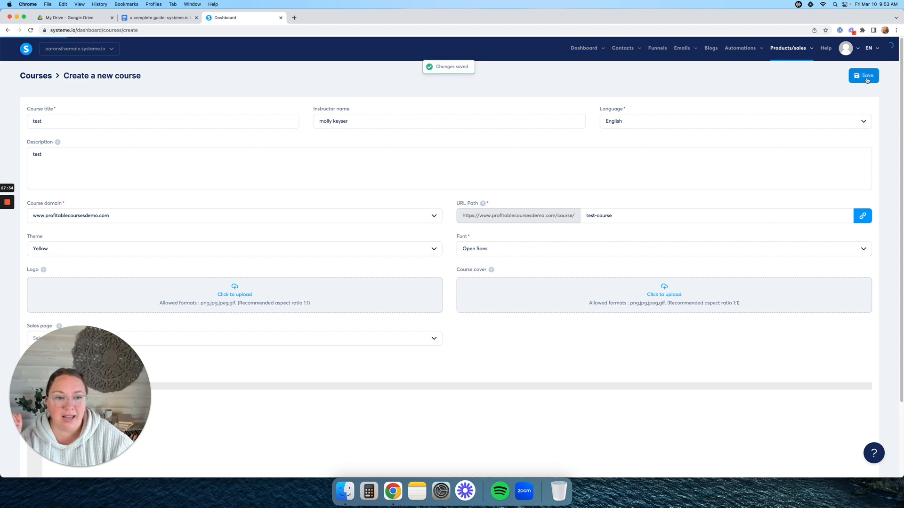
click(33, 119)
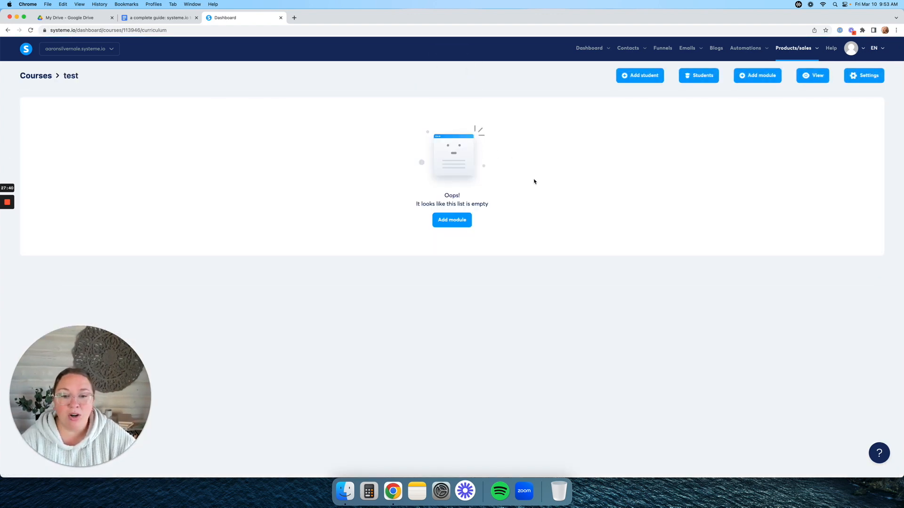
- Add two modules to the test course, Module 1 and Module 2
click(461, 219)
click(418, 256)
text(Module 1)
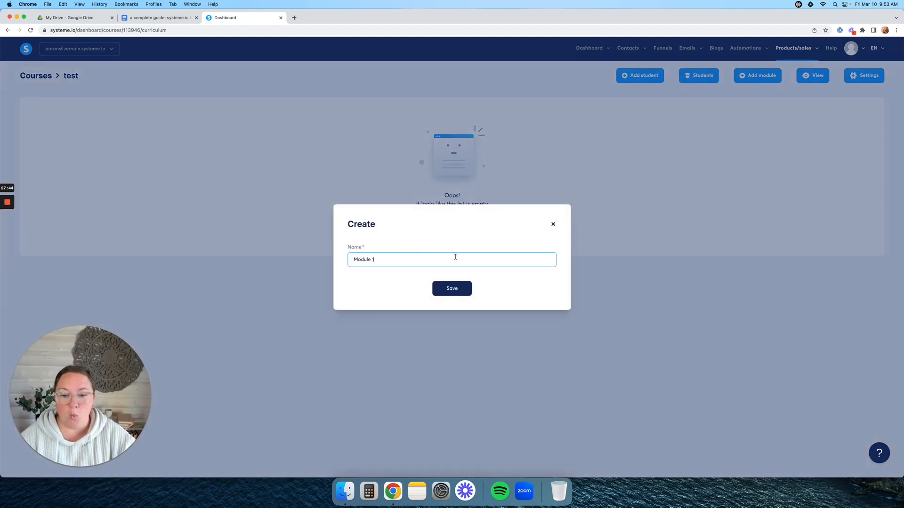
click(452, 288)
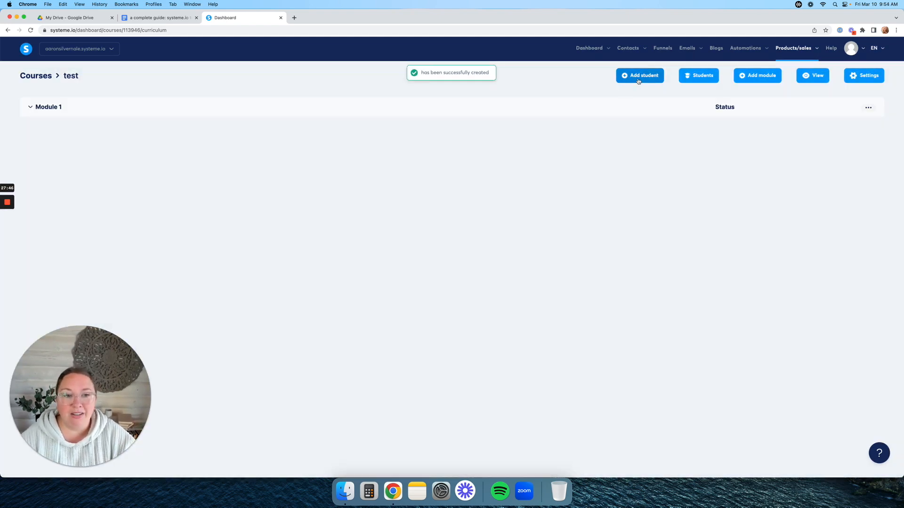
click(742, 79)
click(515, 255)
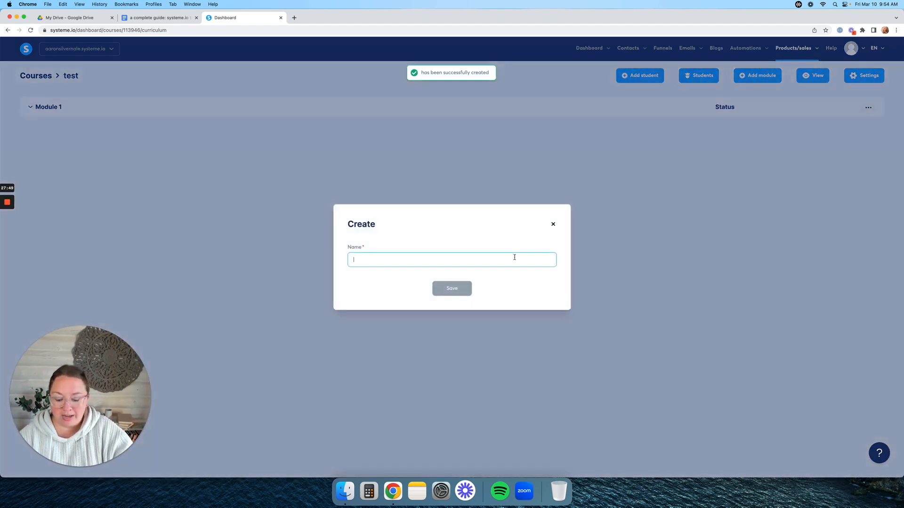
text(Module 2)
key(Return)
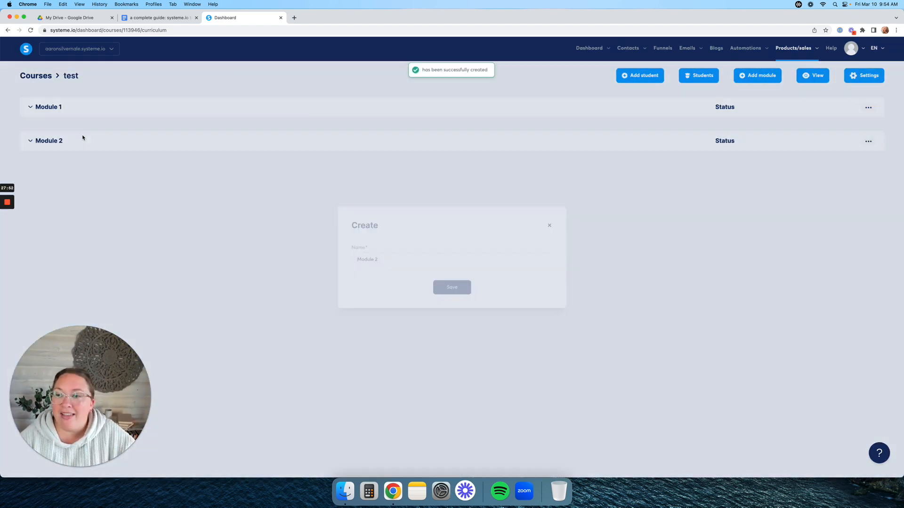
- Create lecture 'Lesson 1' in Module 1 using the third lecture template
click(30, 107)
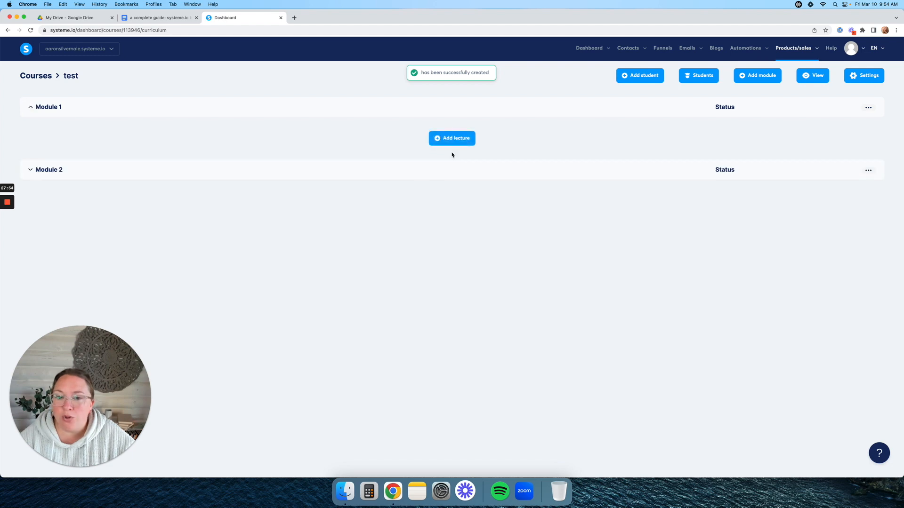
click(453, 138)
click(452, 138)
text(Lesson 1)
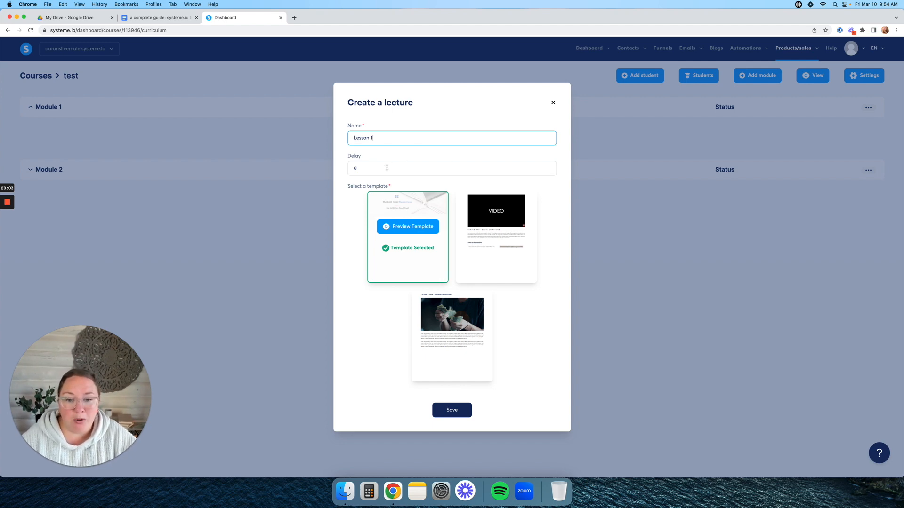
mouse_move(458, 325)
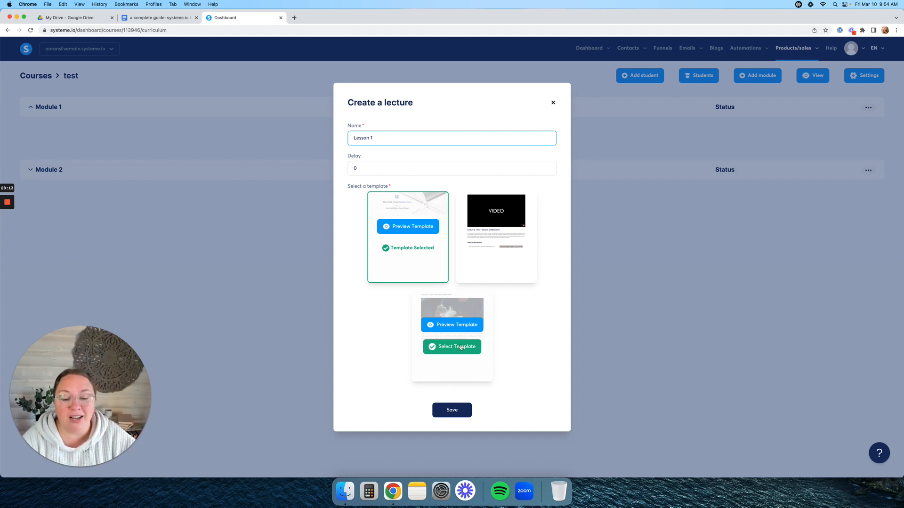
click(469, 347)
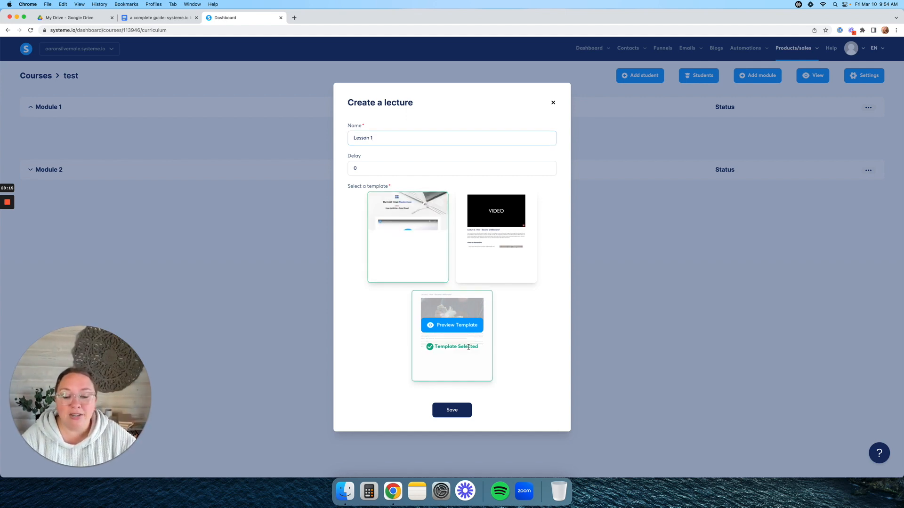
click(457, 410)
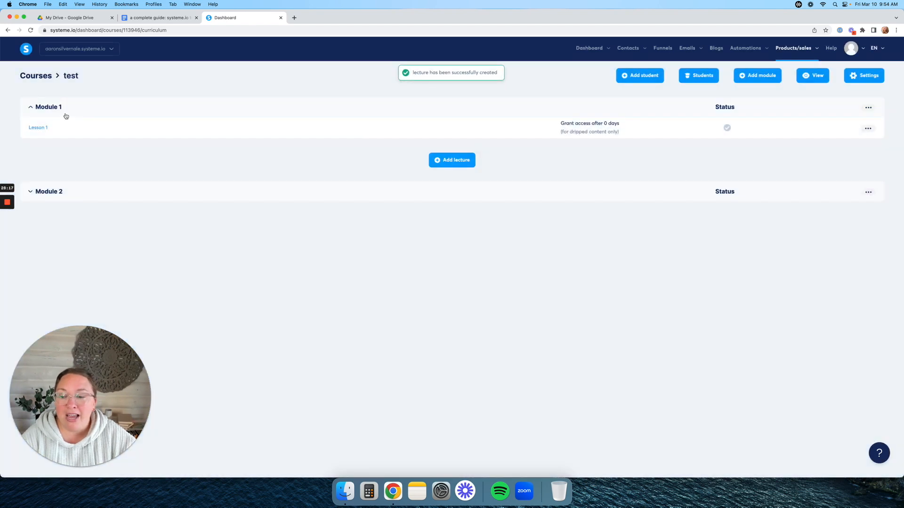
- Add the saved Database Course Block to Lesson 1 and delete its original Lecture 1 section
click(45, 130)
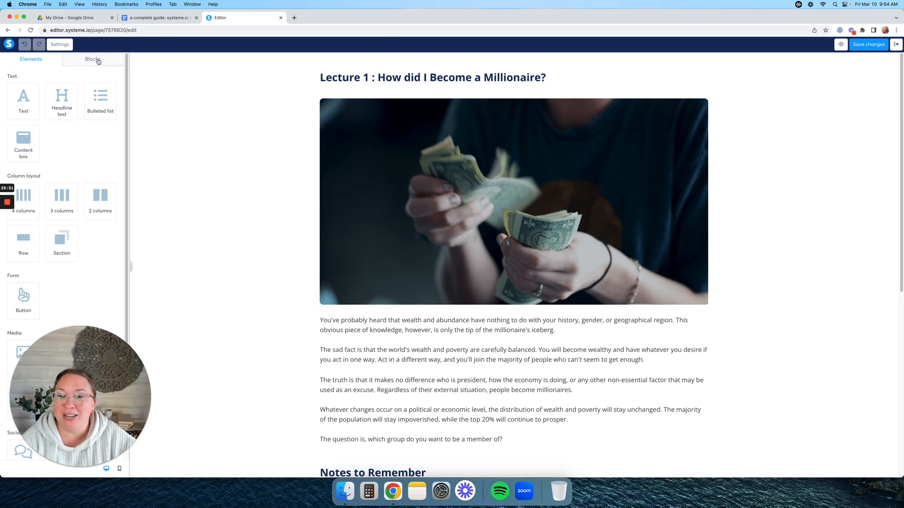
scroll(551, 192, down, 7)
scroll(580, 192, up, 7)
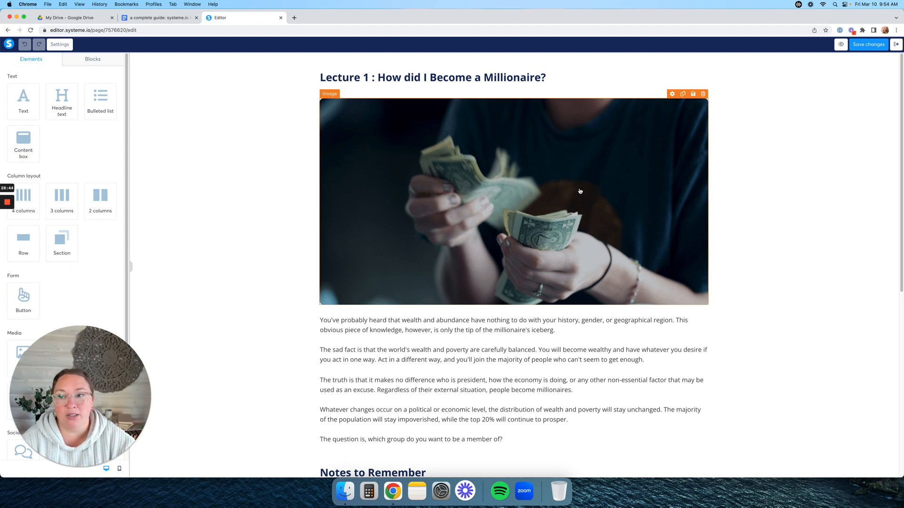
click(113, 64)
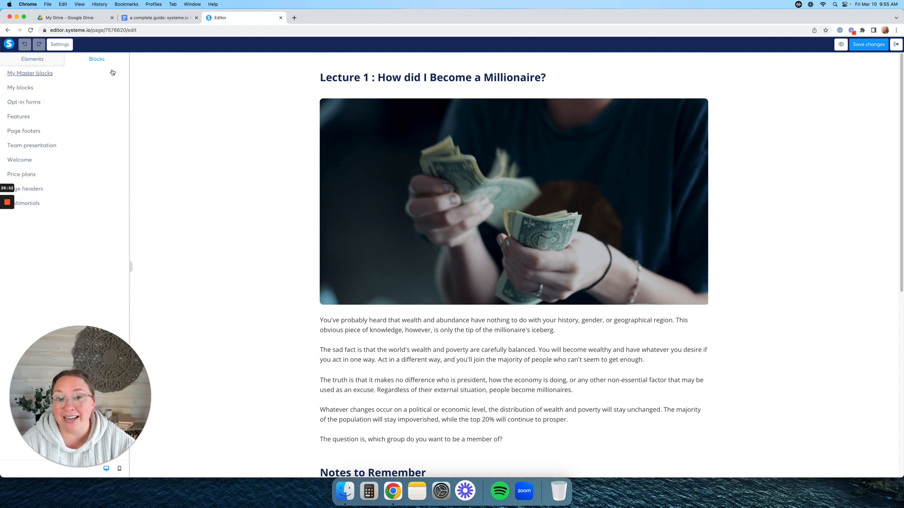
click(27, 90)
scroll(108, 210, down, 5)
scroll(108, 210, down, 5)
click(61, 141)
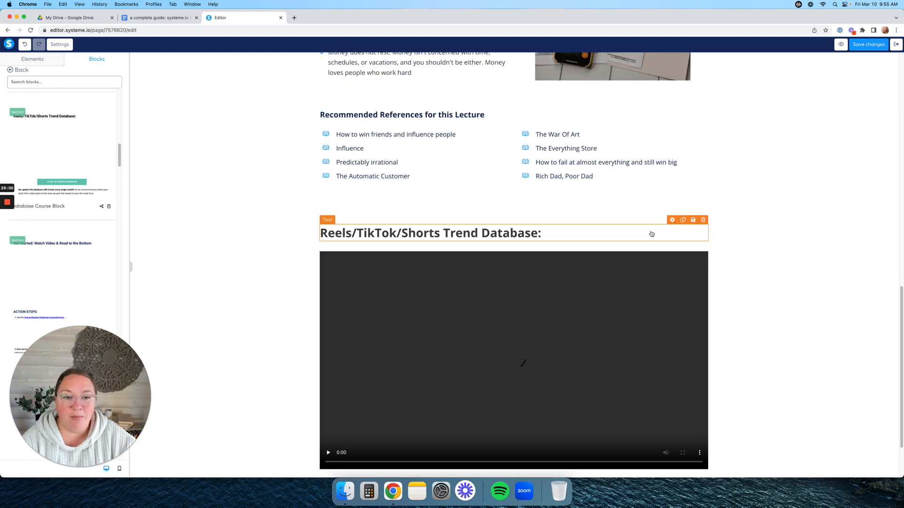
click(894, 56)
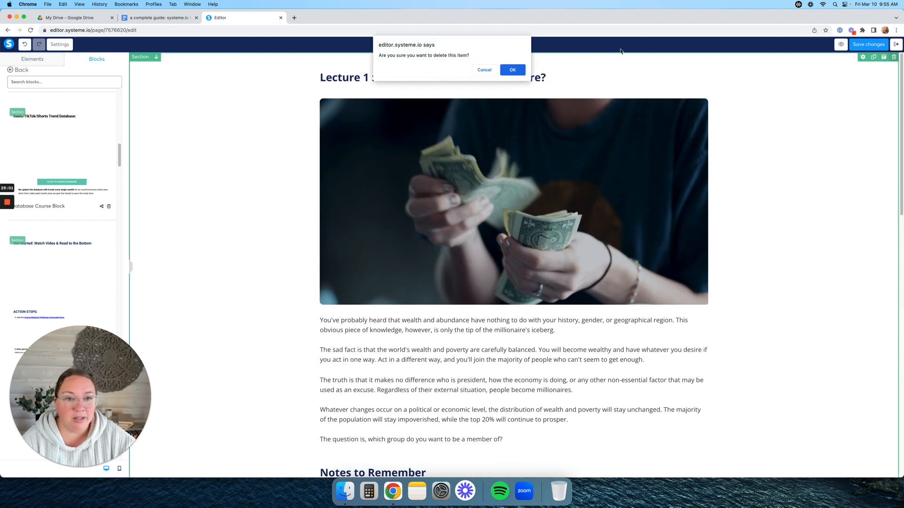
click(513, 70)
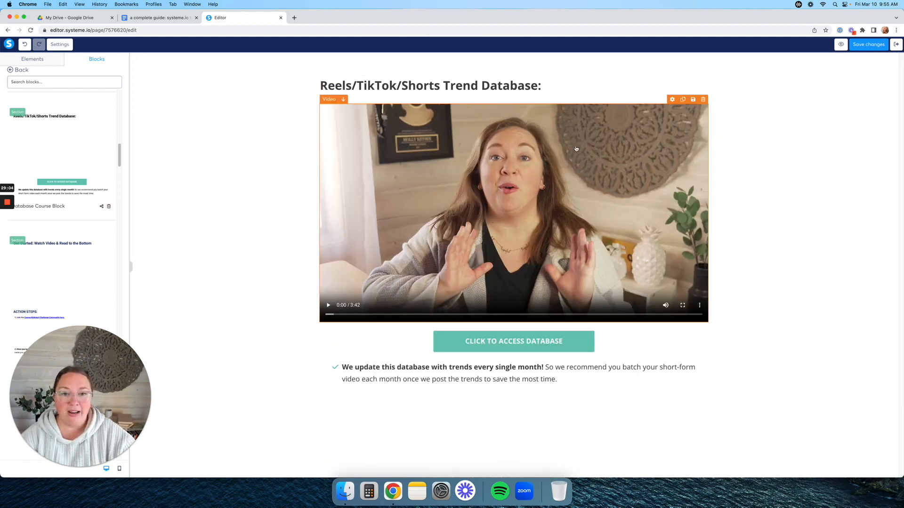
- Change the block heading to 'Change the Text to what I want:'
click(471, 86)
key(super+a)
text(Change the Text to what I)
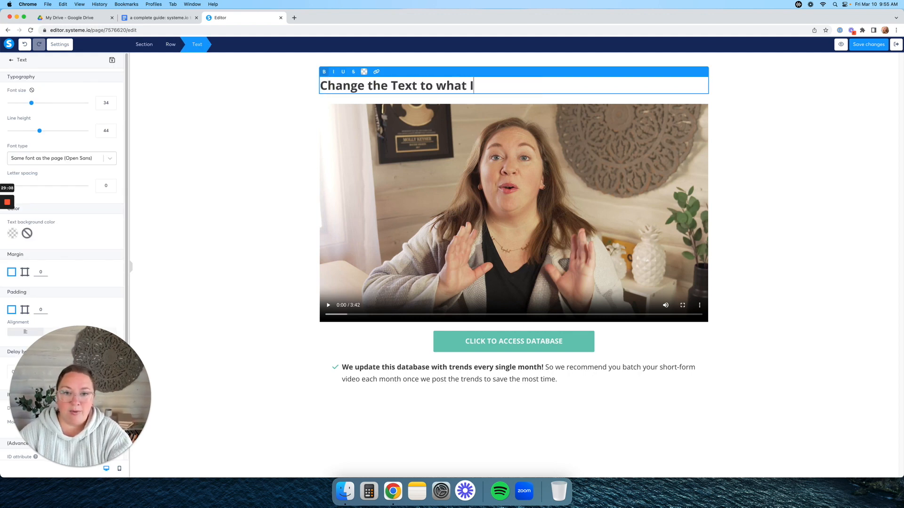
text( want:)
click(334, 162)
- Keep the video type as Upload file, save the lesson page and exit the editor
click(334, 162)
click(103, 88)
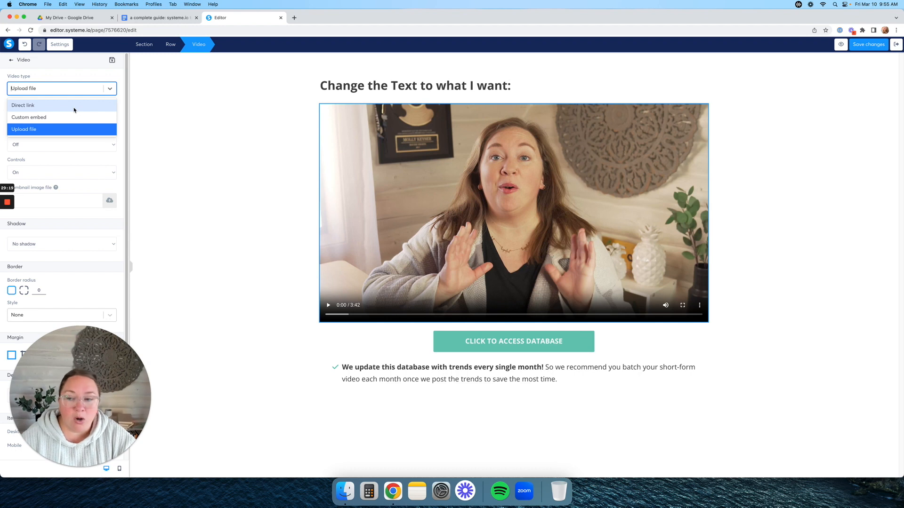
click(57, 129)
click(258, 194)
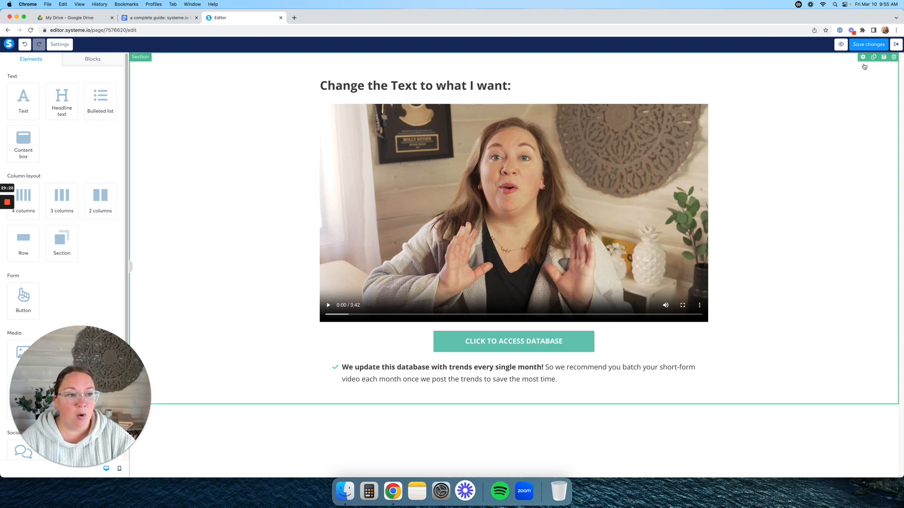
click(867, 45)
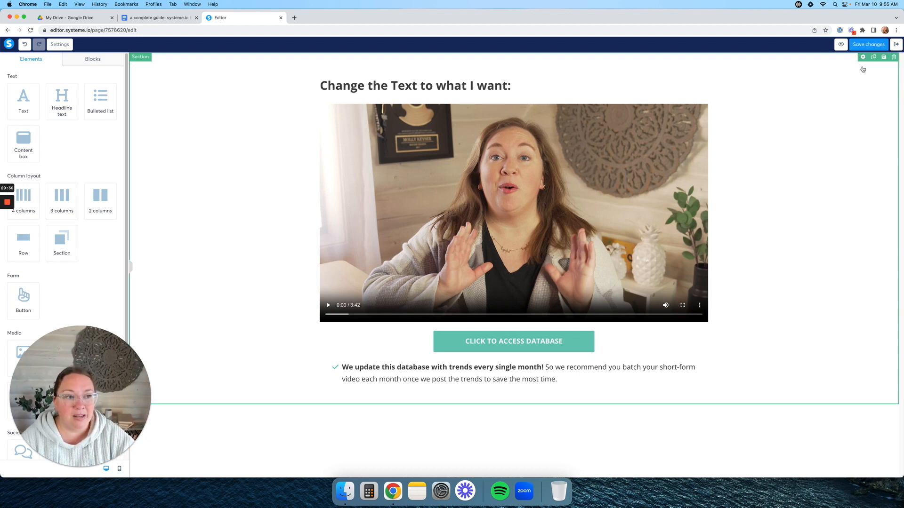
click(896, 45)
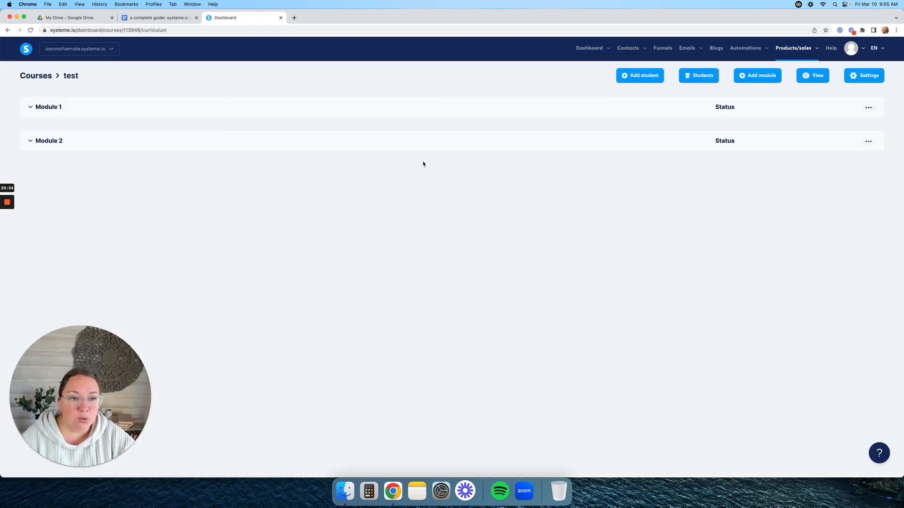
- Preview the test course as a student and mark Lesson 1 in Module 1 complete
click(815, 78)
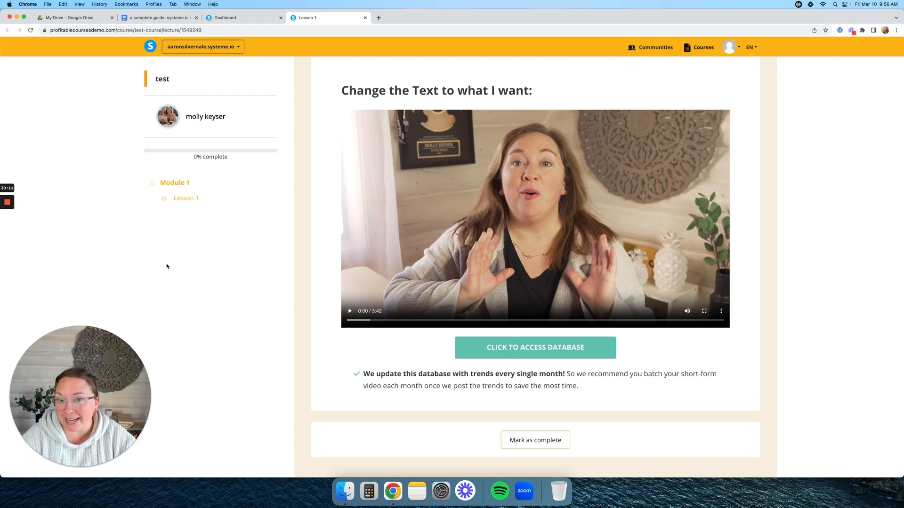
click(171, 184)
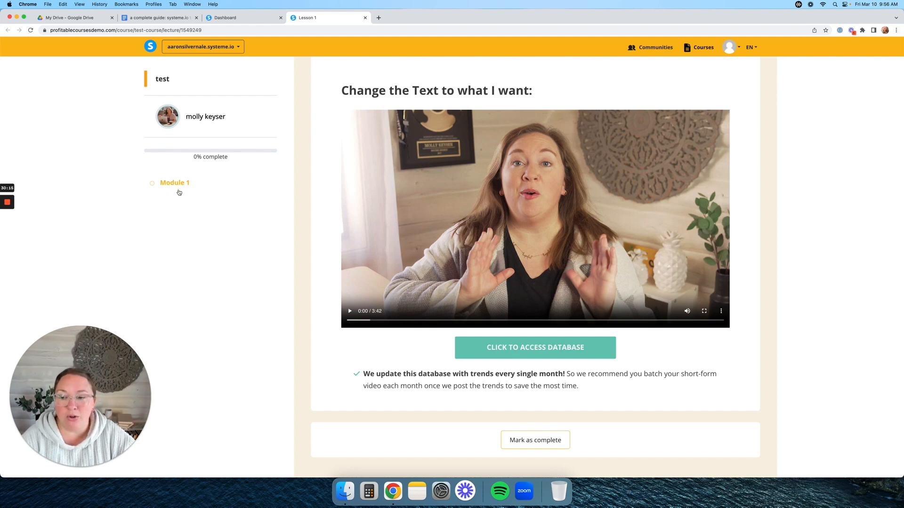
click(181, 183)
click(191, 199)
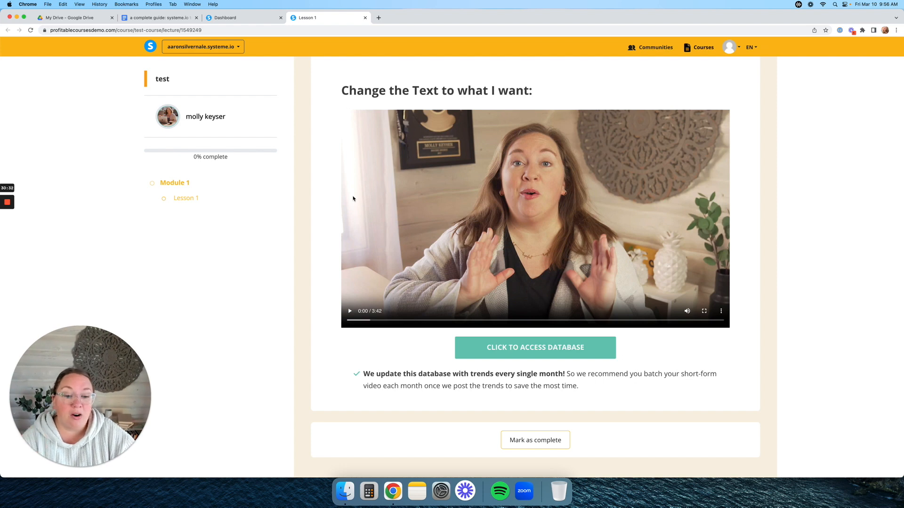
click(551, 447)
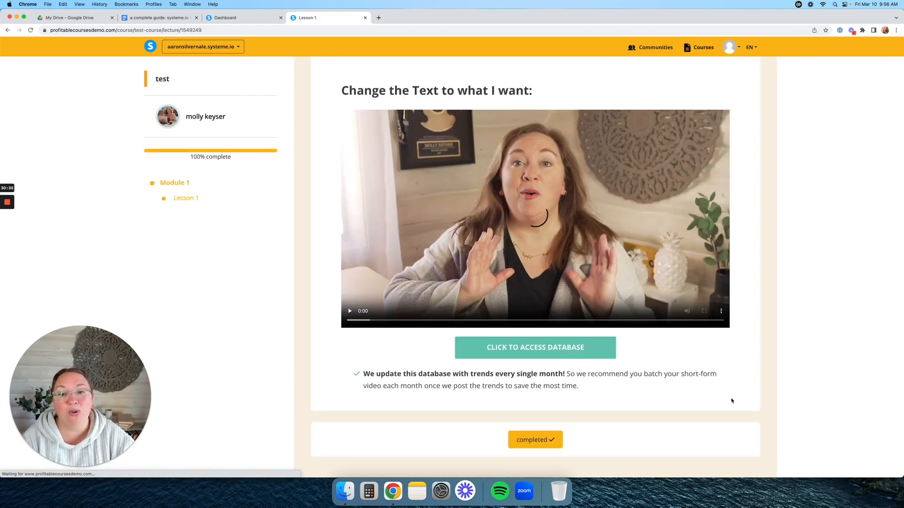